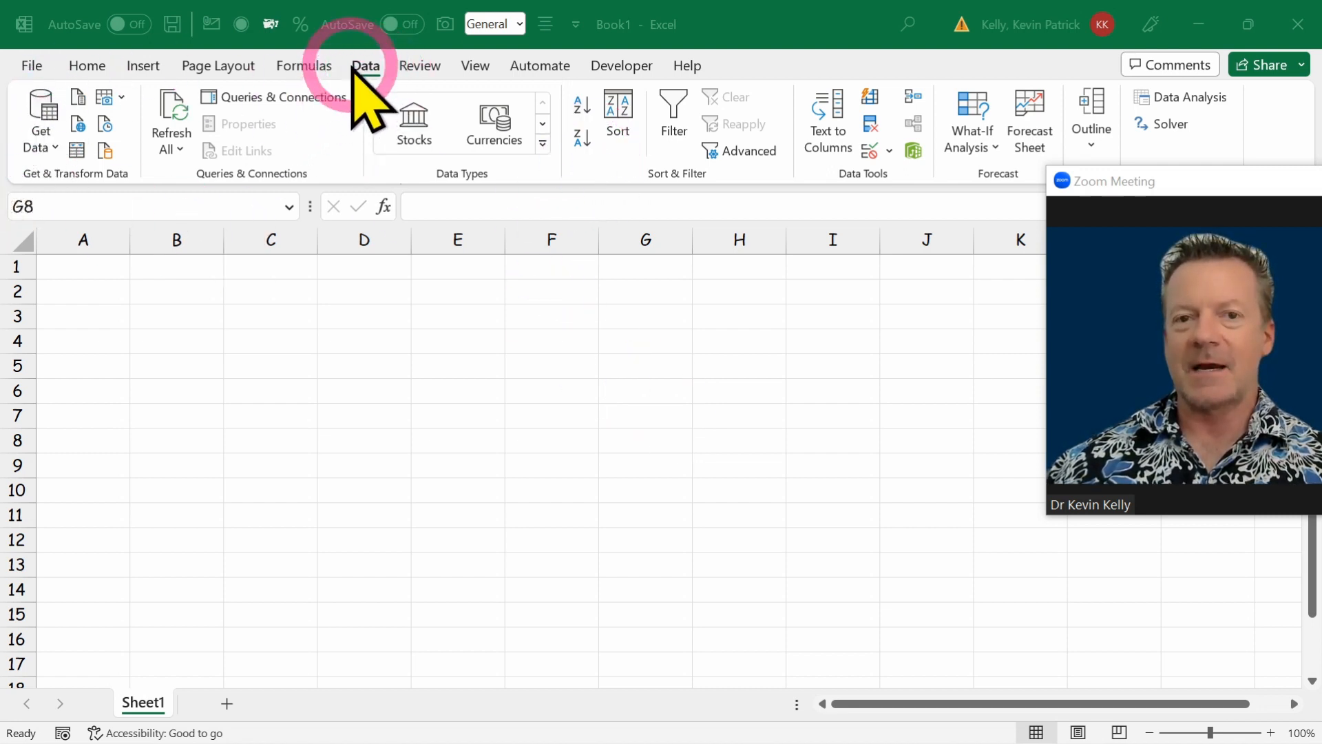
Start a new data import from a web page, chosen among the other data sources.
left_click(36, 146)
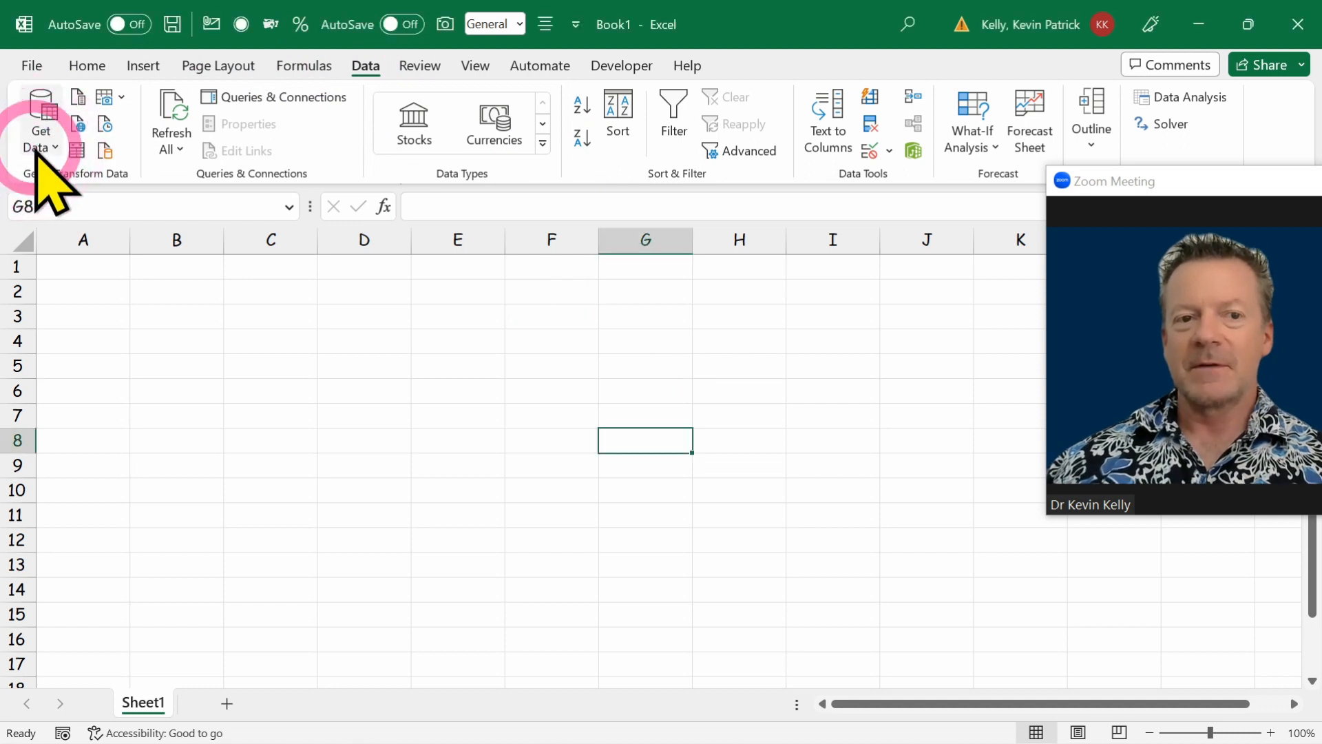
left_click(39, 142)
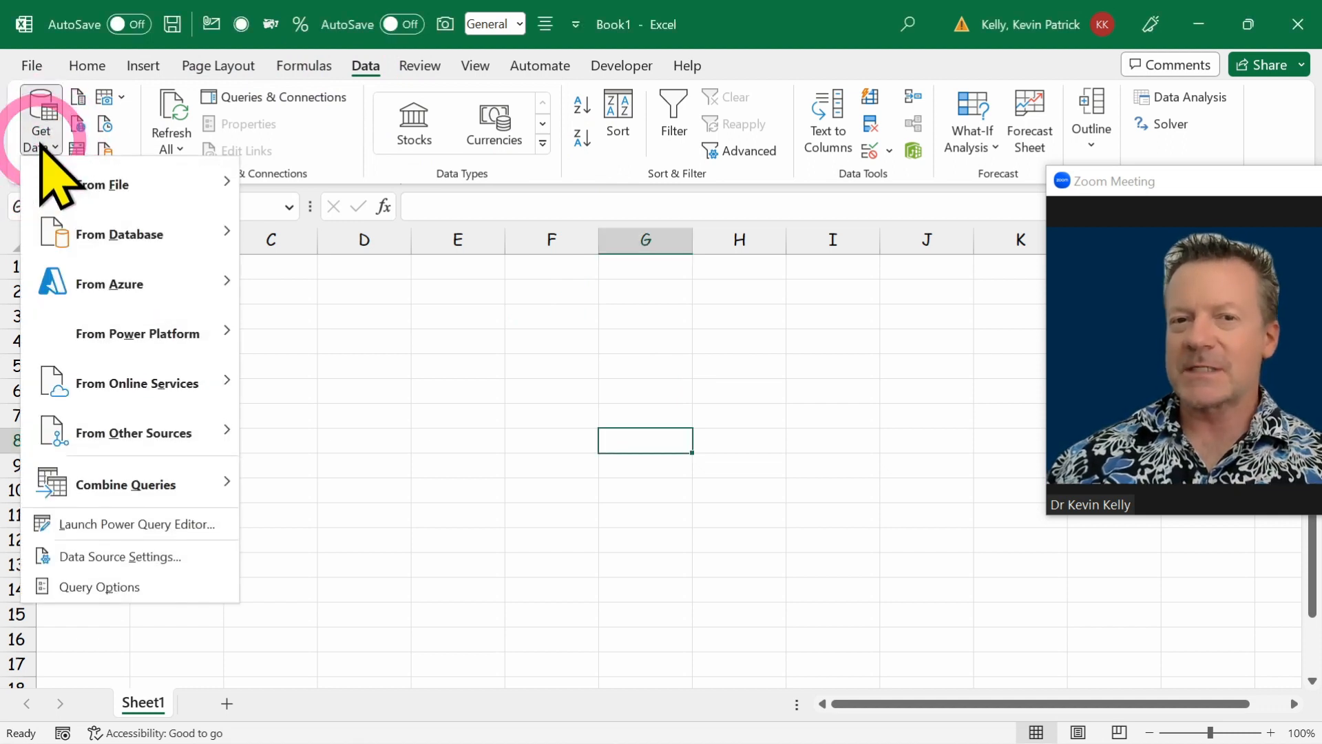
mouse_move(119, 172)
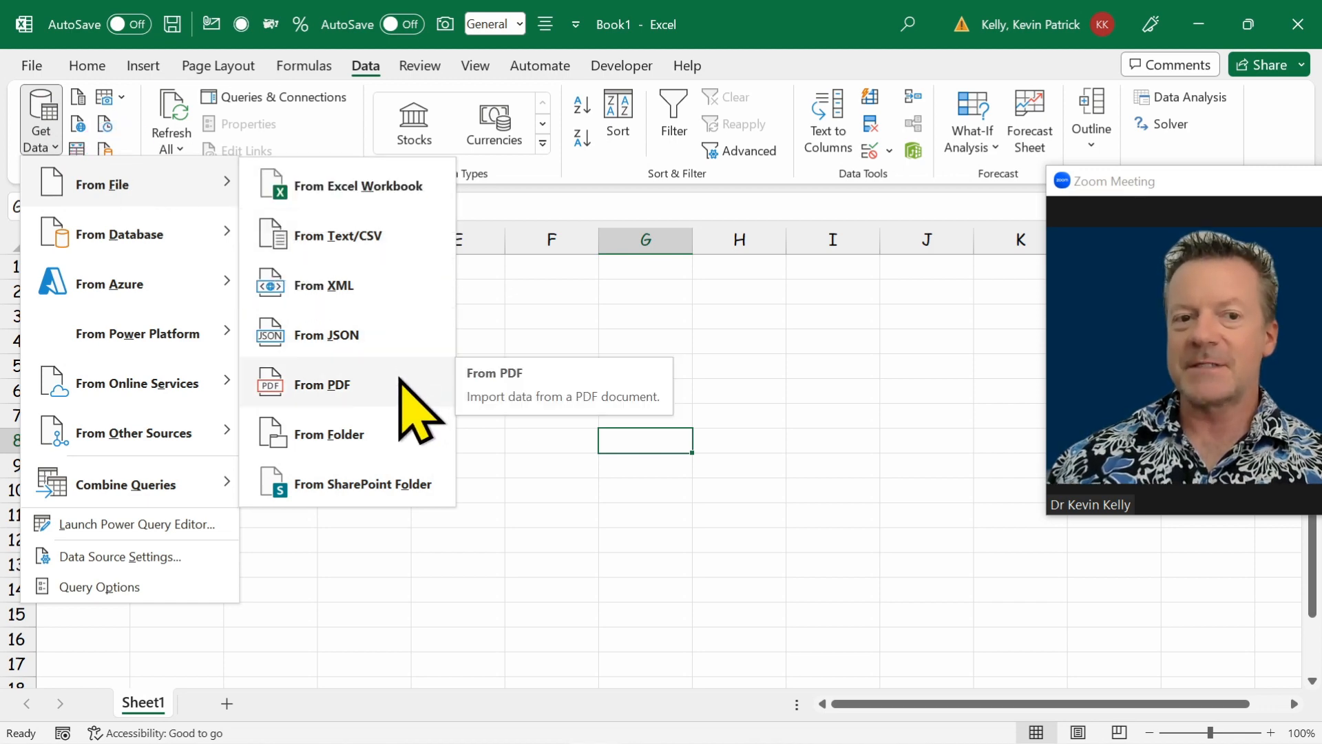
mouse_move(157, 238)
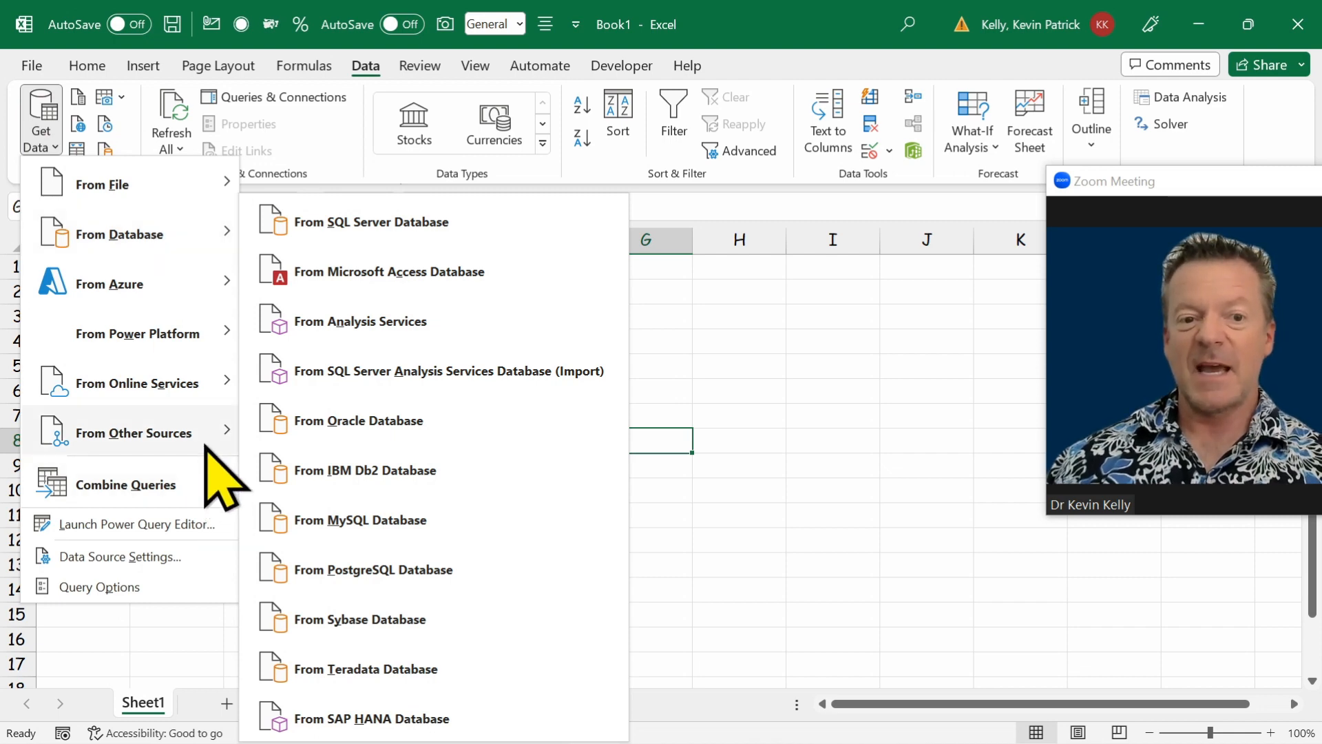
mouse_move(205, 446)
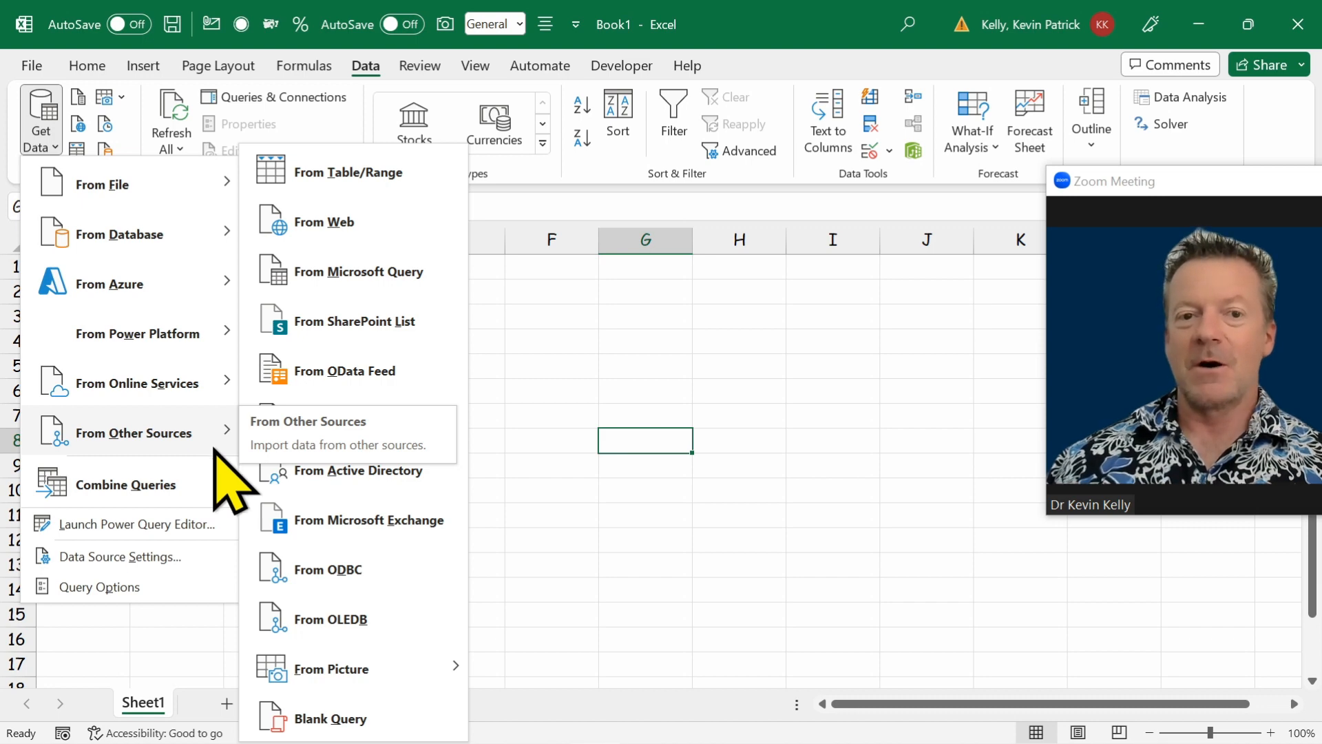
left_click(350, 228)
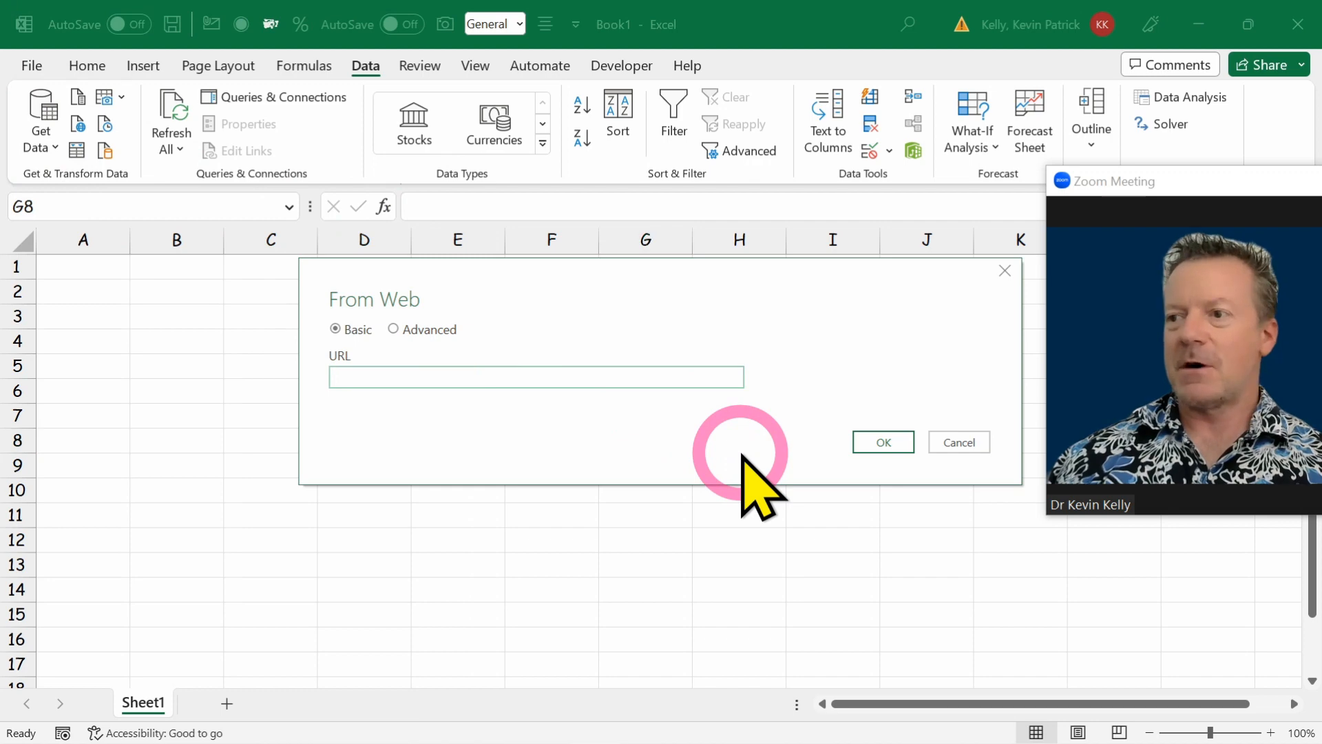
key("alt+Tab")
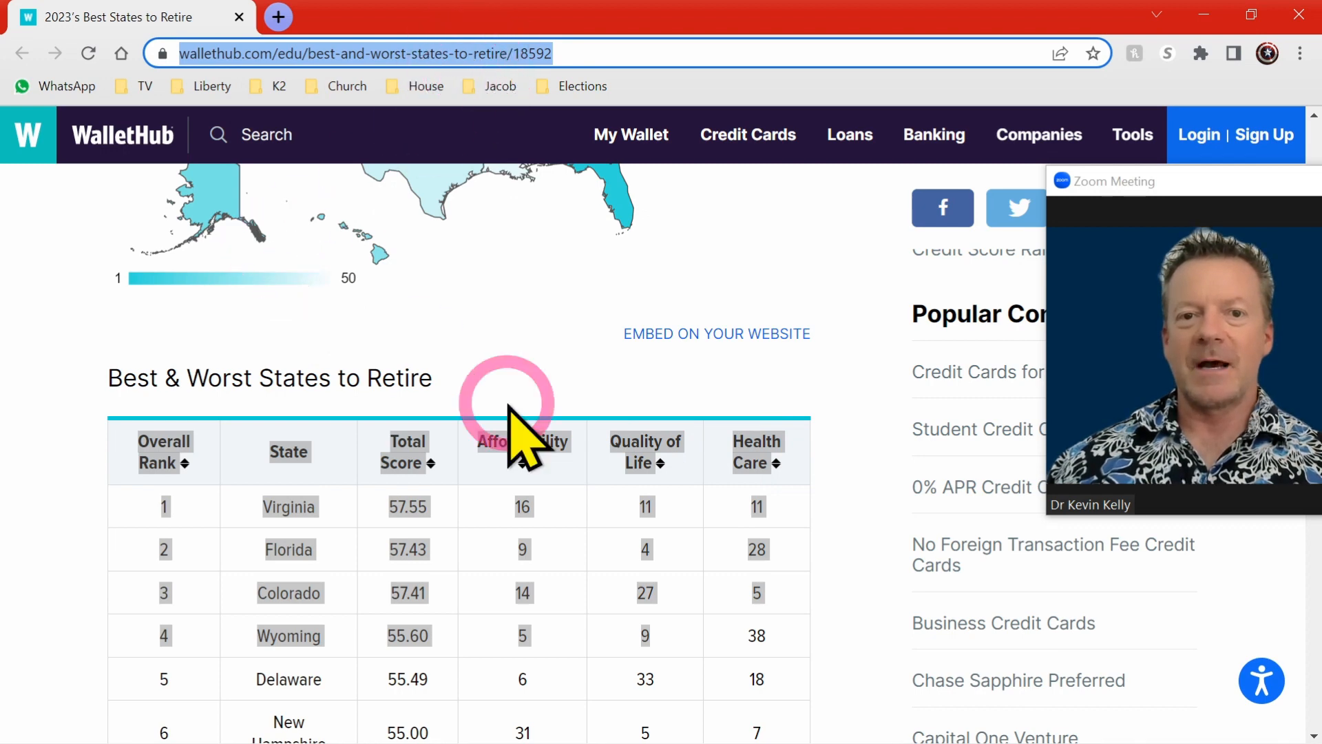
left_click(578, 53)
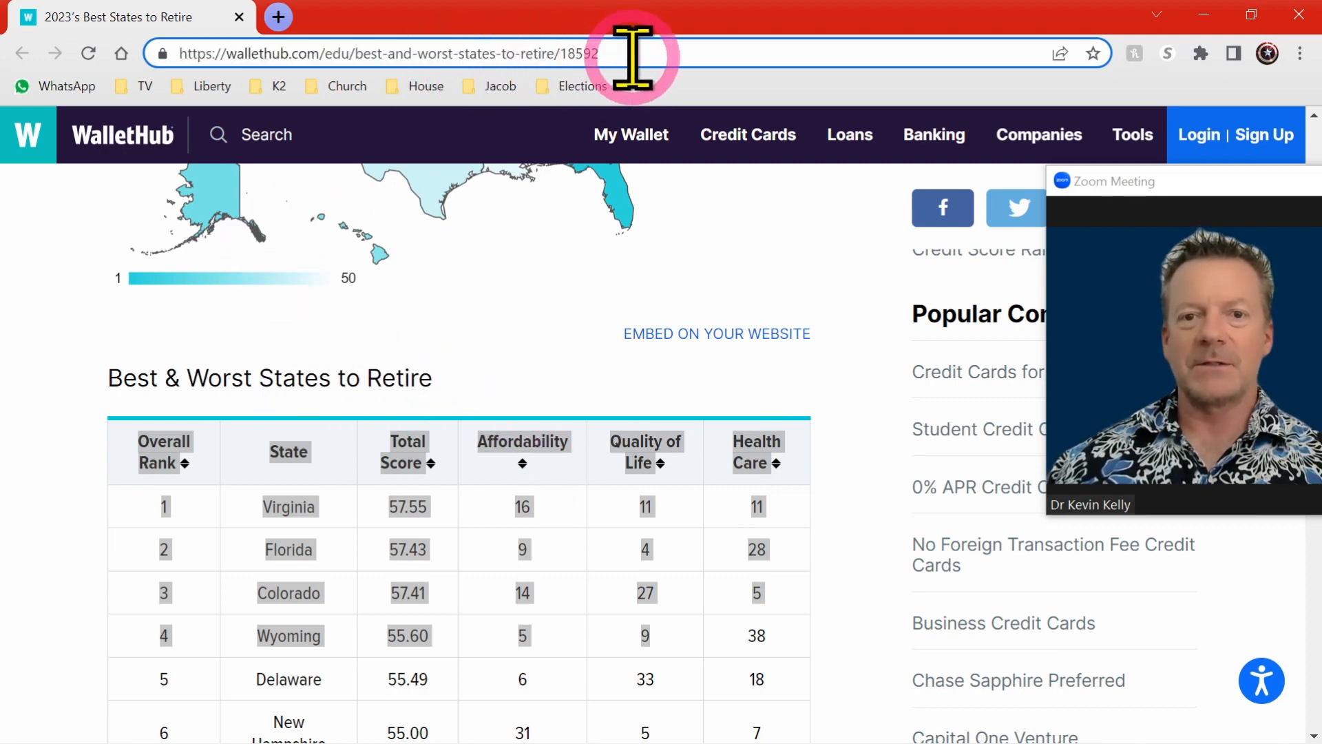
left_click_drag(633, 57, 136, 35)
key("ctrl+c")
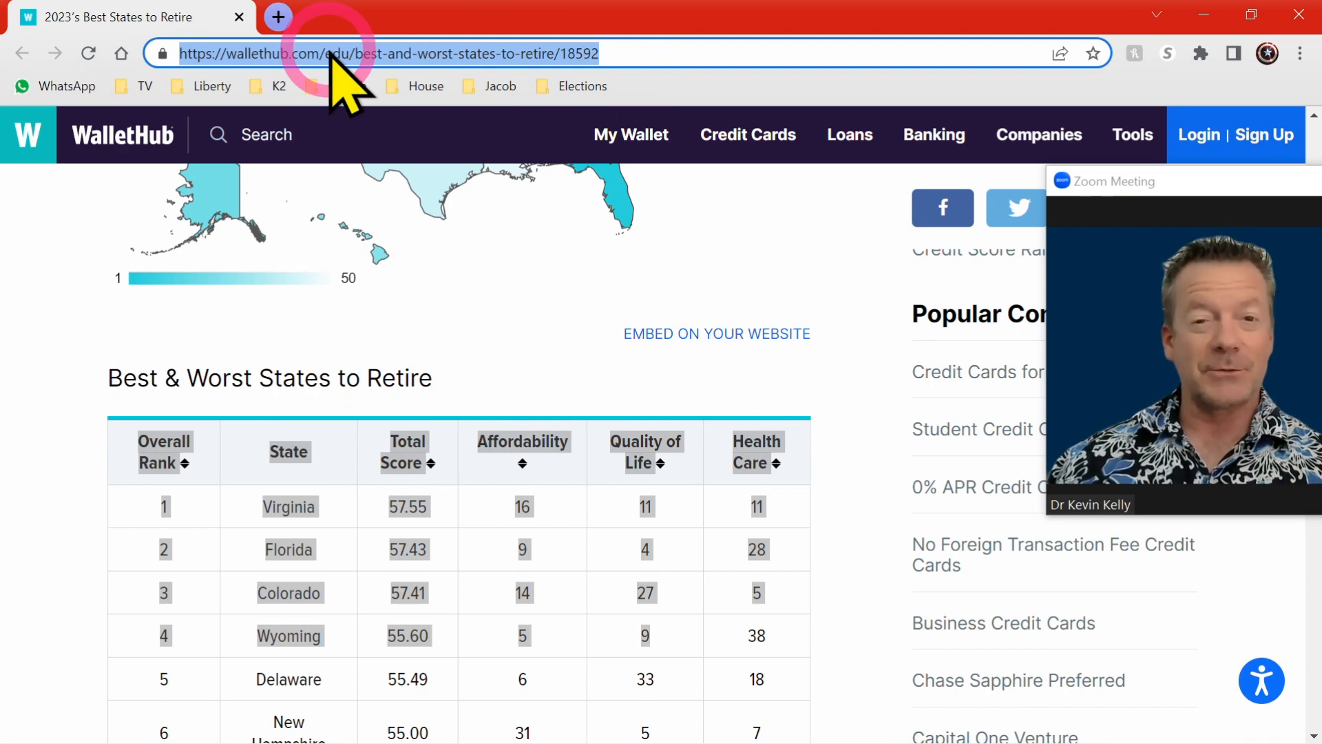
left_click(1204, 15)
left_click(437, 377)
key("ctrl+v")
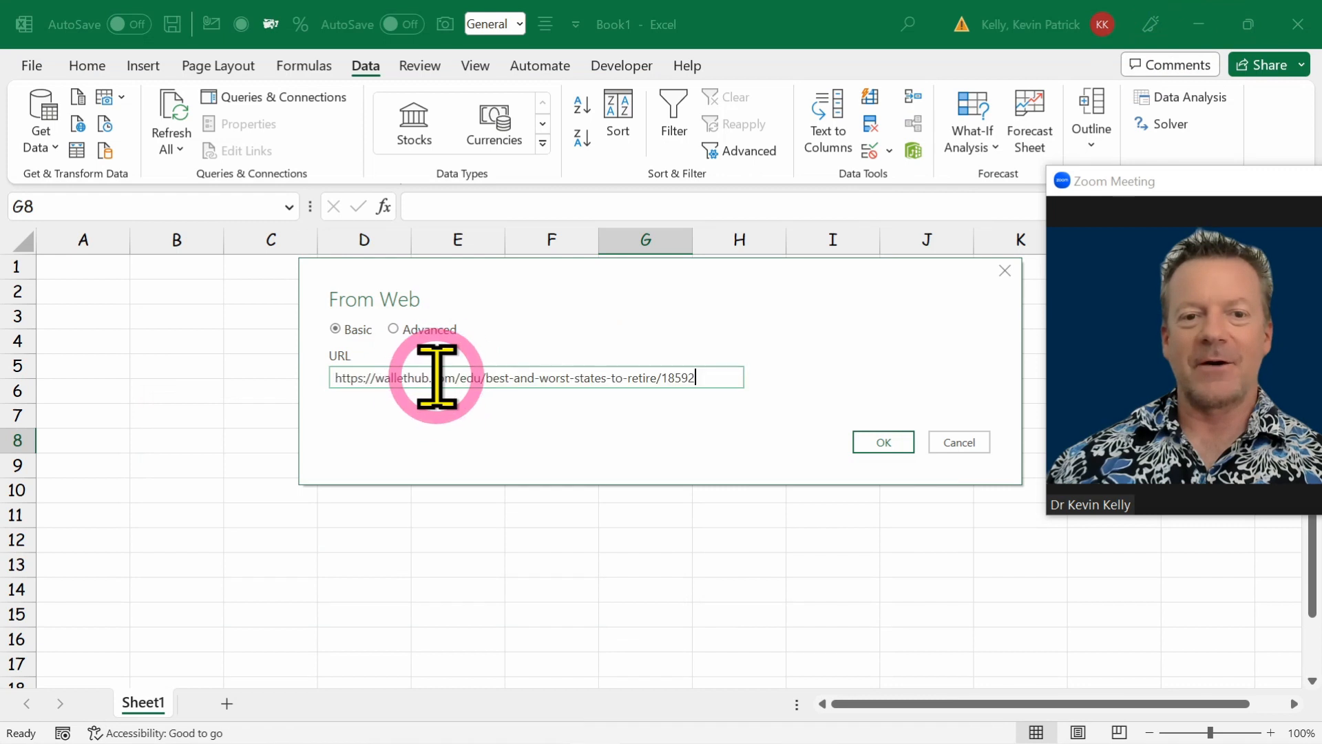
left_click(876, 443)
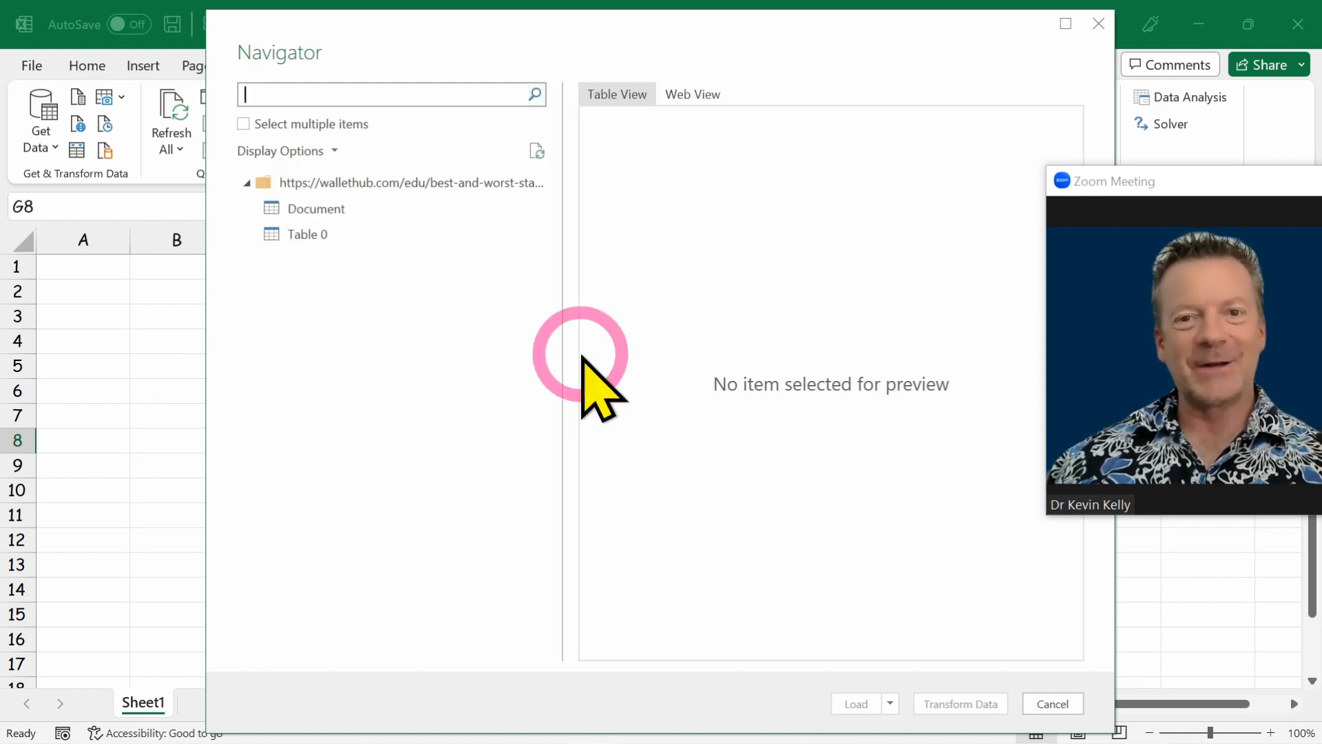
Preview the Document and Table 0 items, and open Table 0 for transformation in the Power Query Editor.
left_click(317, 236)
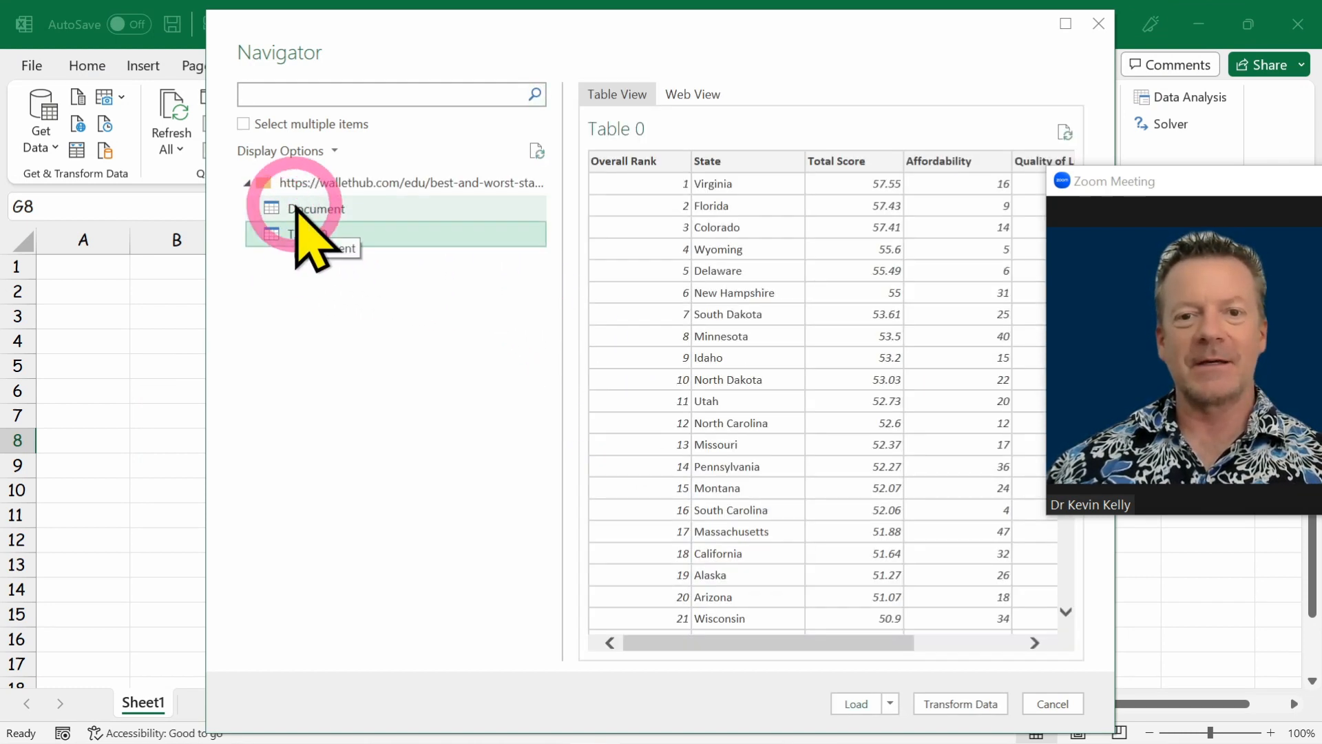
left_click(297, 208)
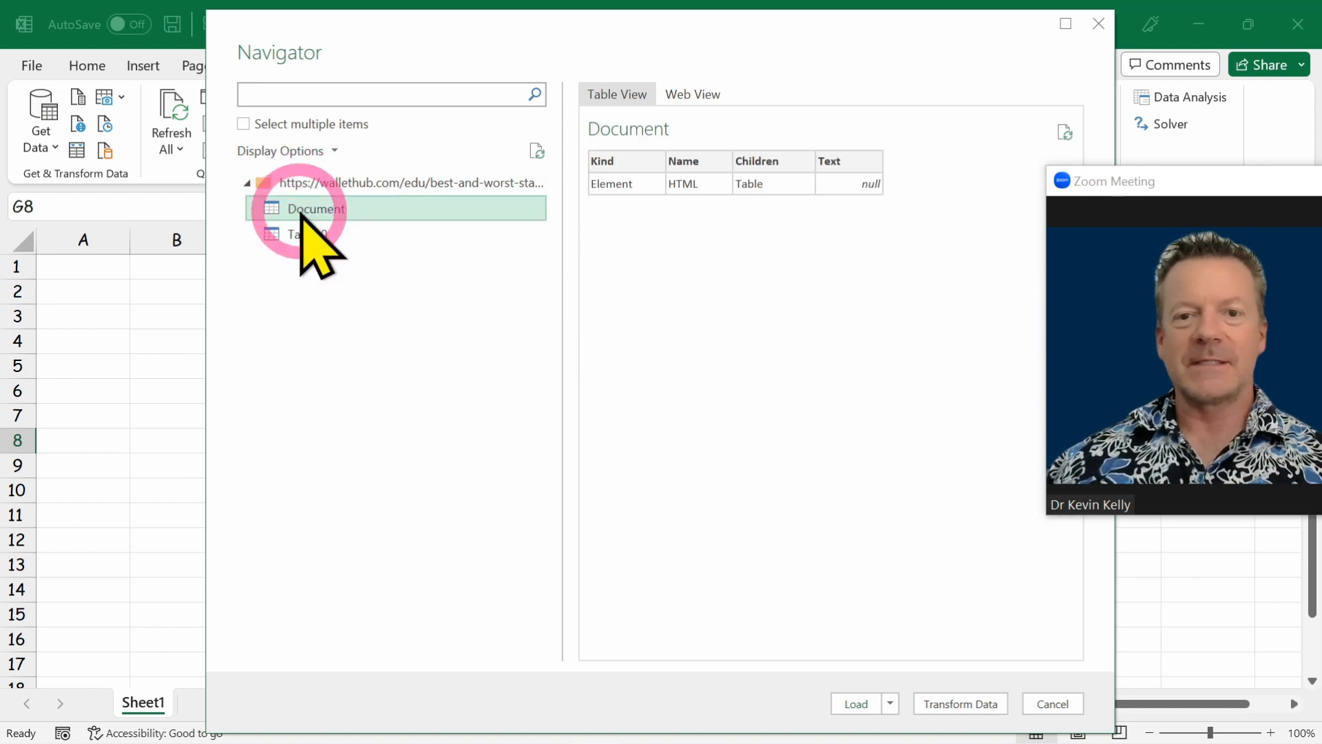
left_click(307, 235)
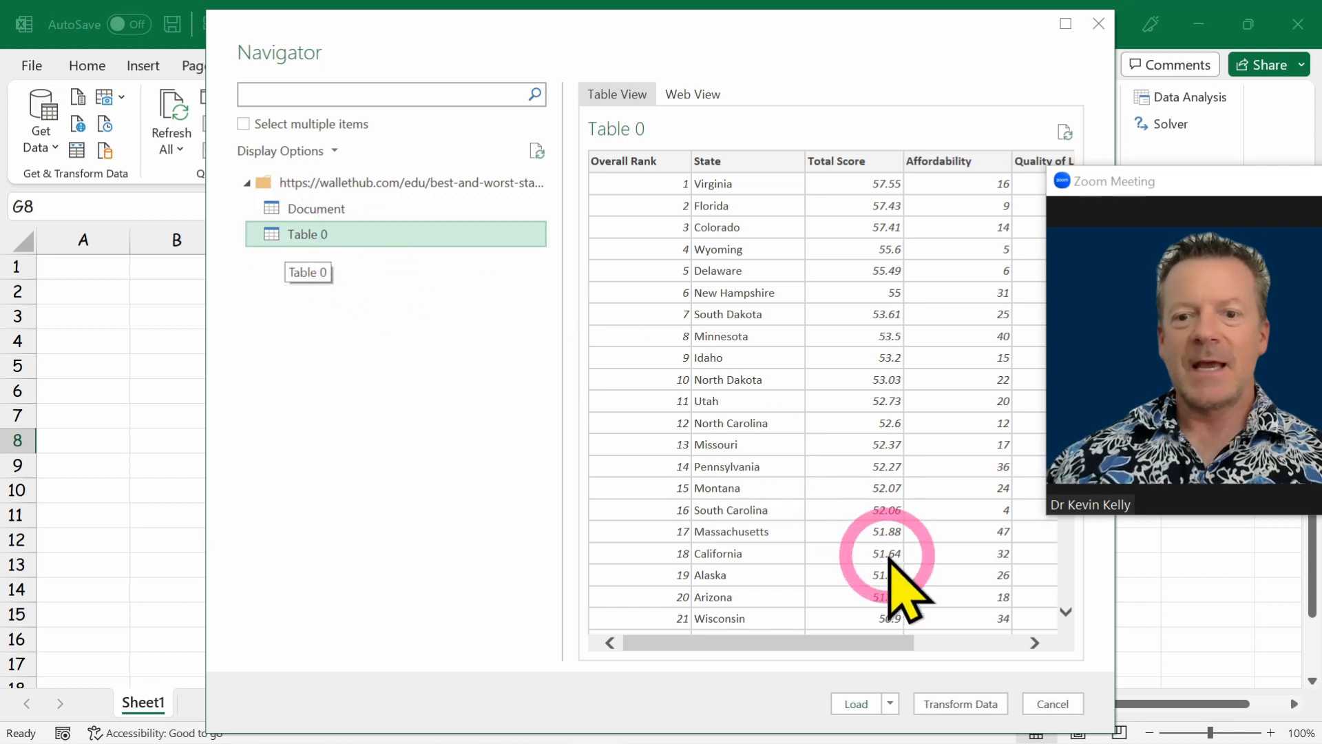
left_click(954, 705)
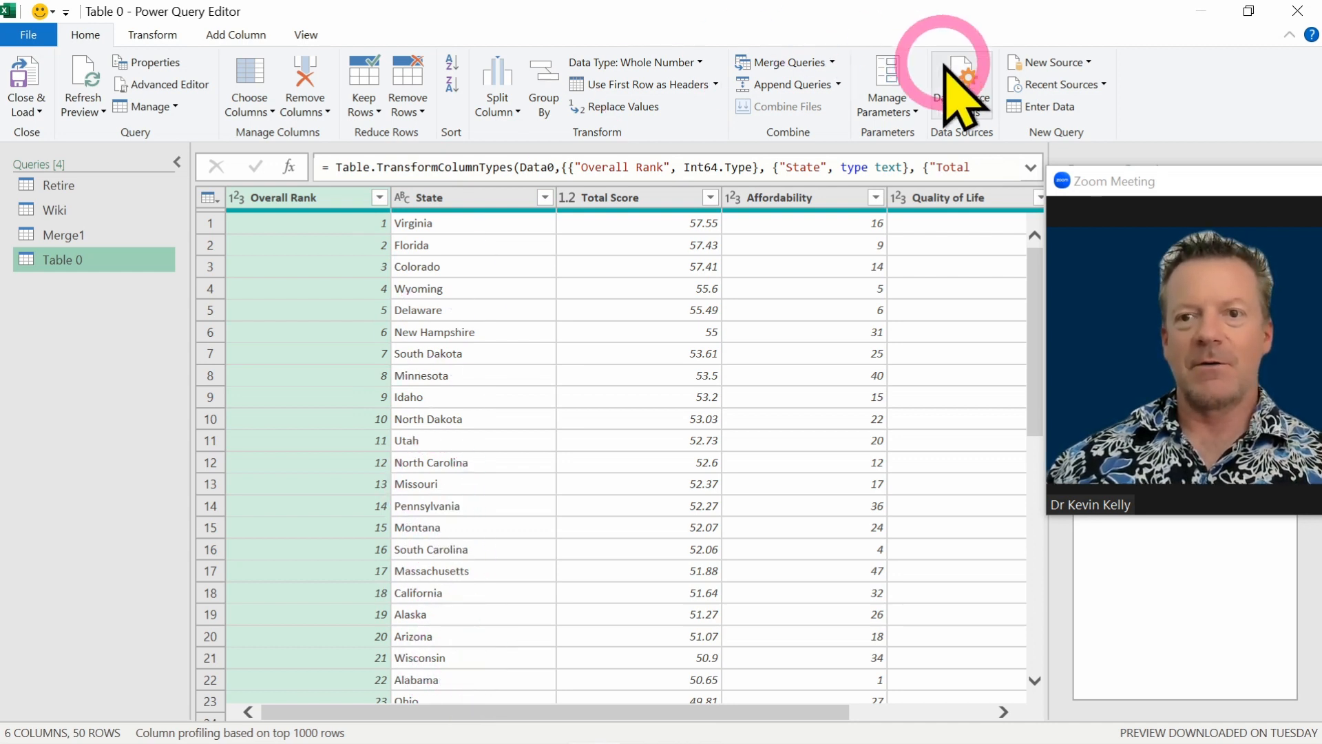
left_click(1080, 65)
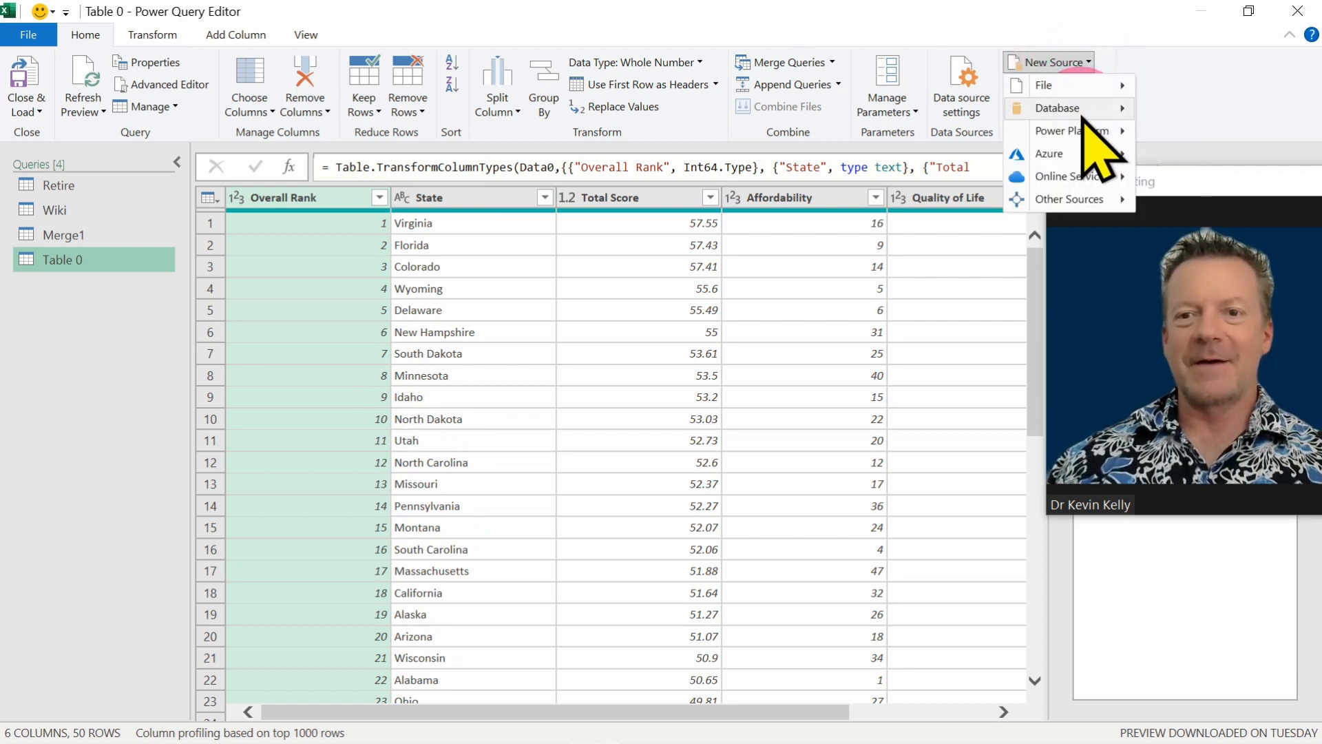
left_click(1053, 201)
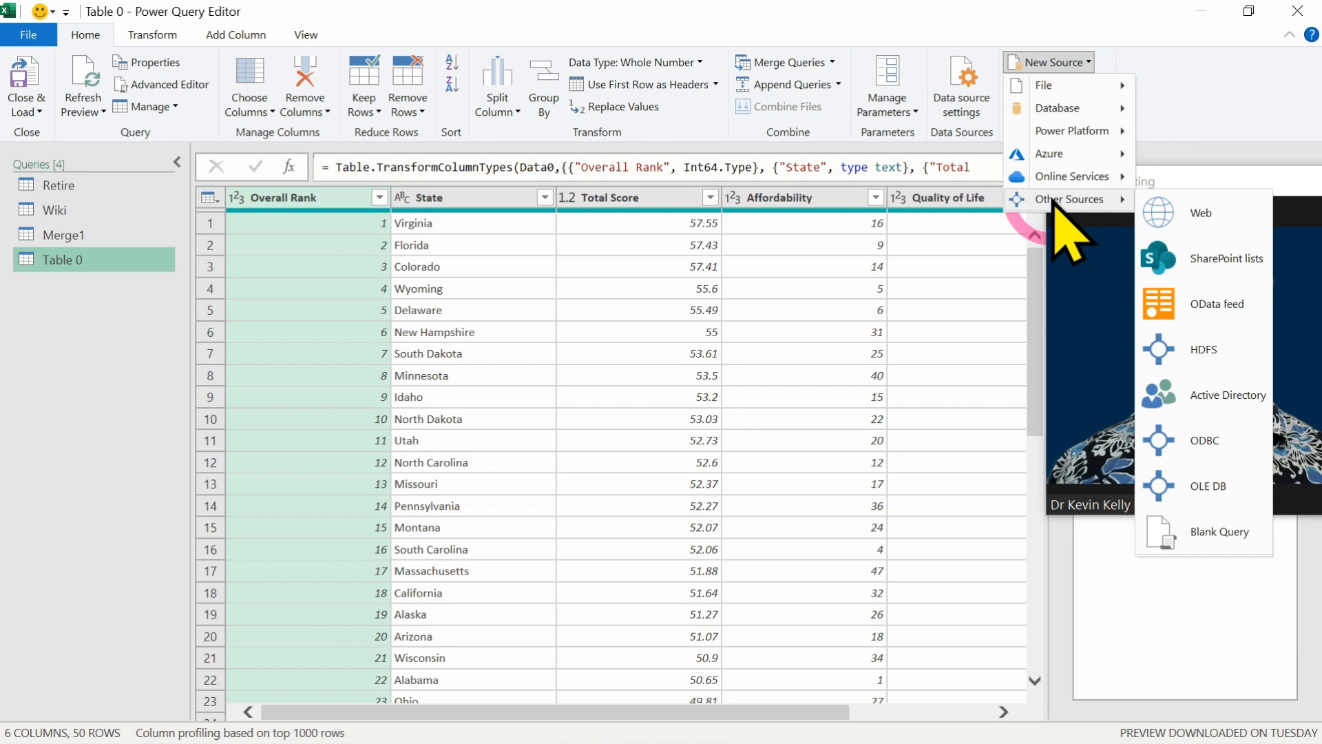
left_click(1178, 213)
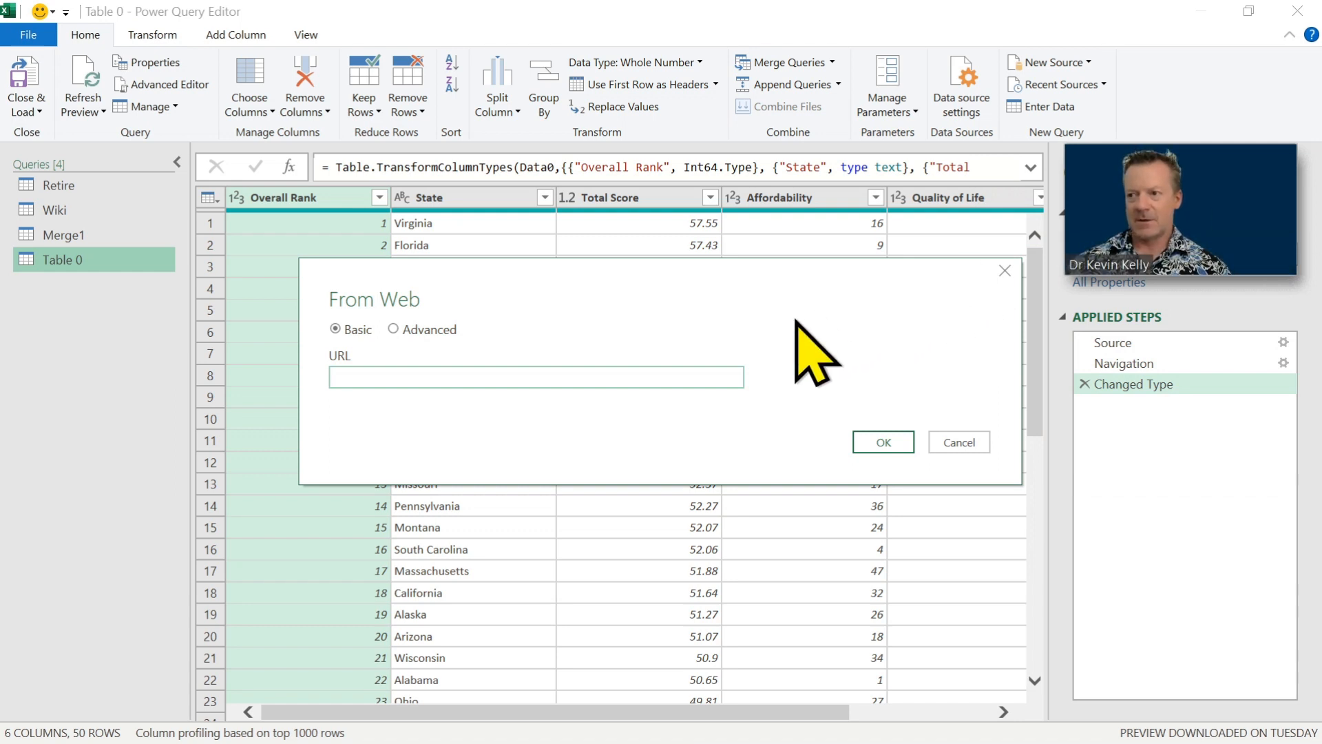
key("alt+Tab")
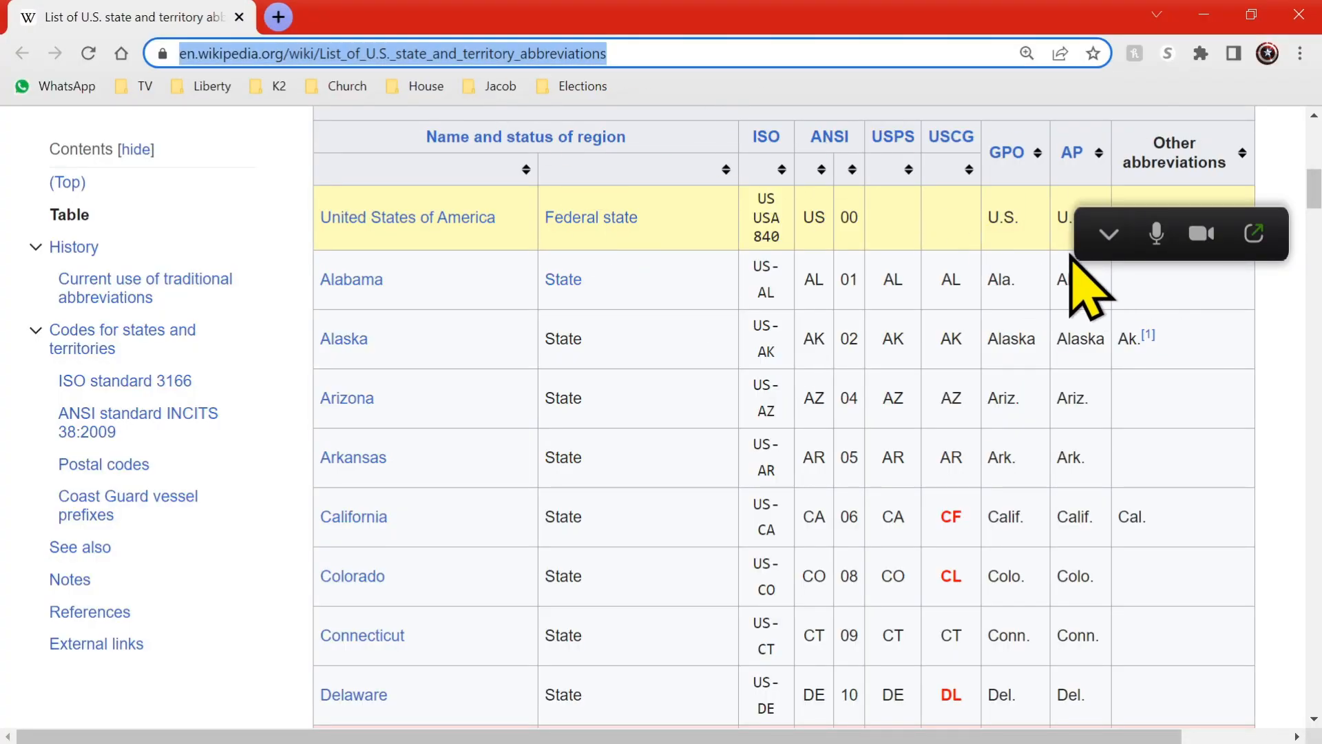
left_click(1110, 251)
left_click(623, 53)
left_click(623, 53)
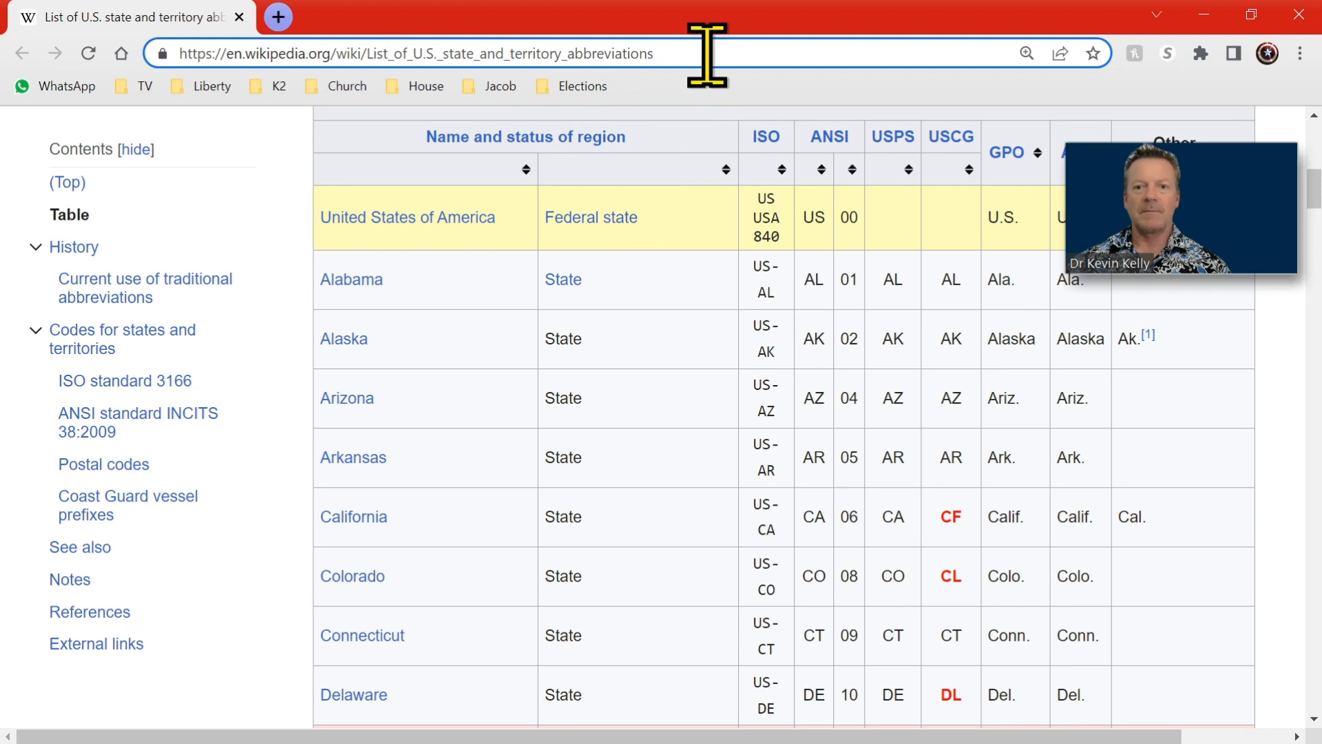
left_click_drag(708, 53, 93, 31)
key("ctrl+c")
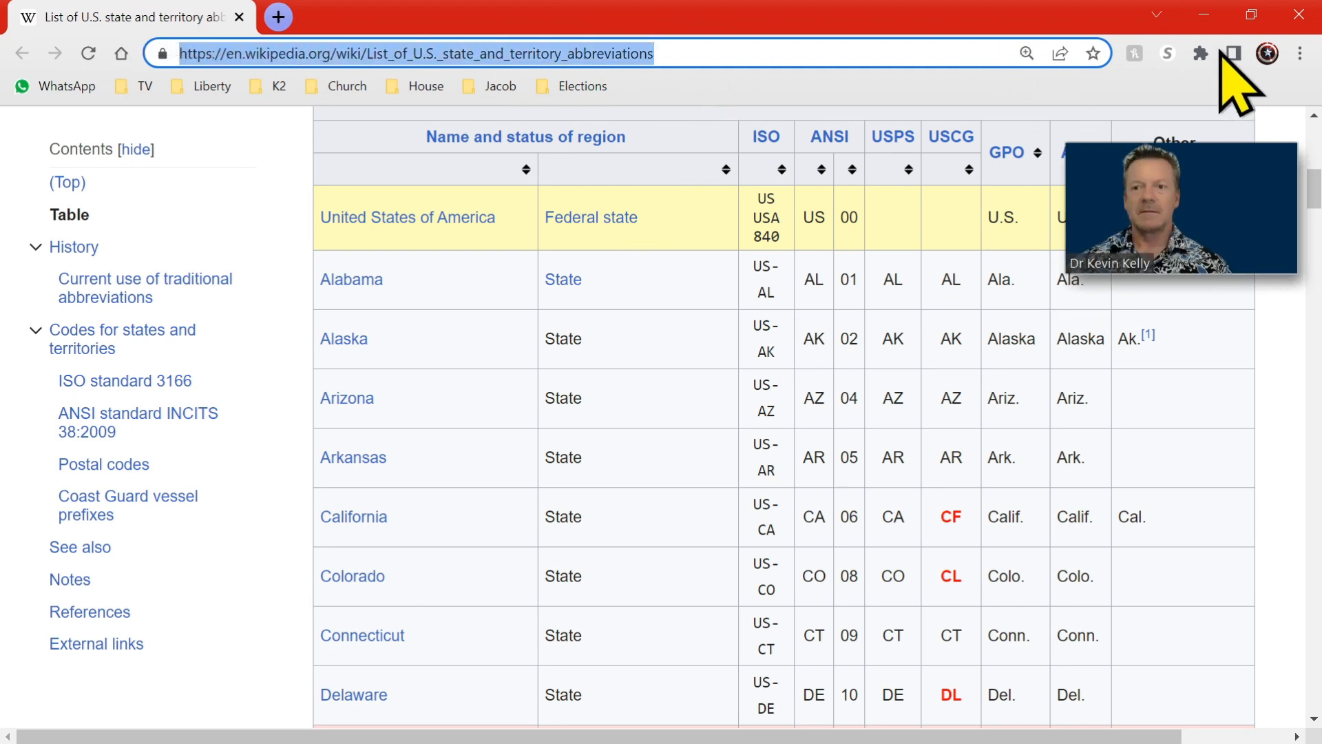
left_click(1207, 14)
key("ctrl+v")
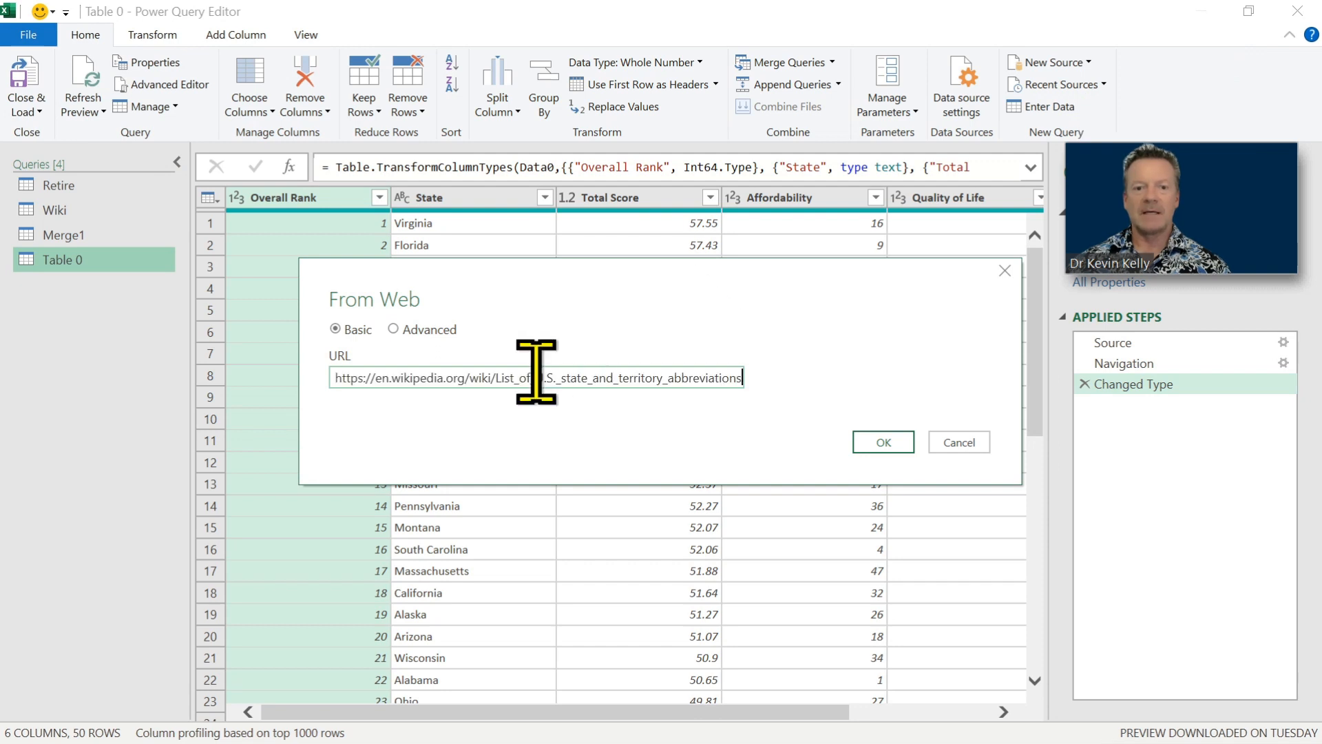
left_click(884, 443)
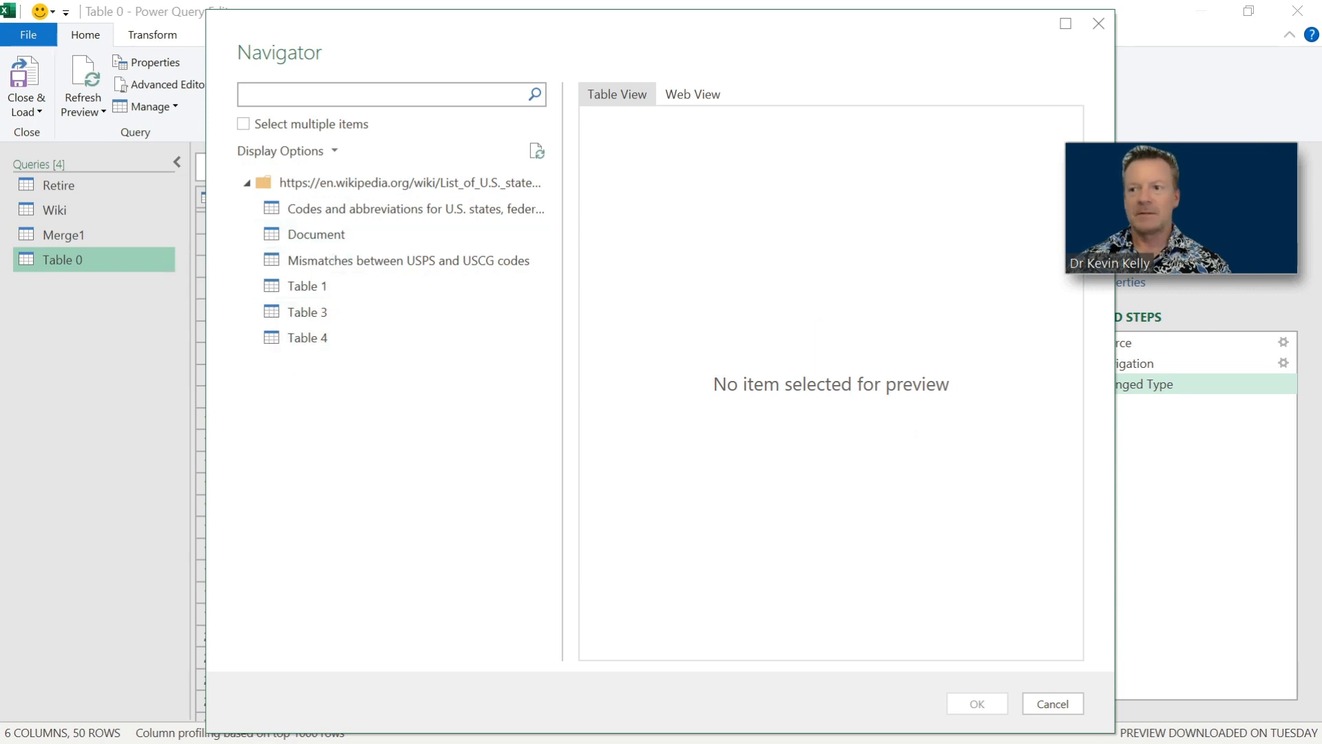
Preview the Wikipedia table of codes and abbreviations for U.S. states across its columns and import it as a query.
left_click(323, 212)
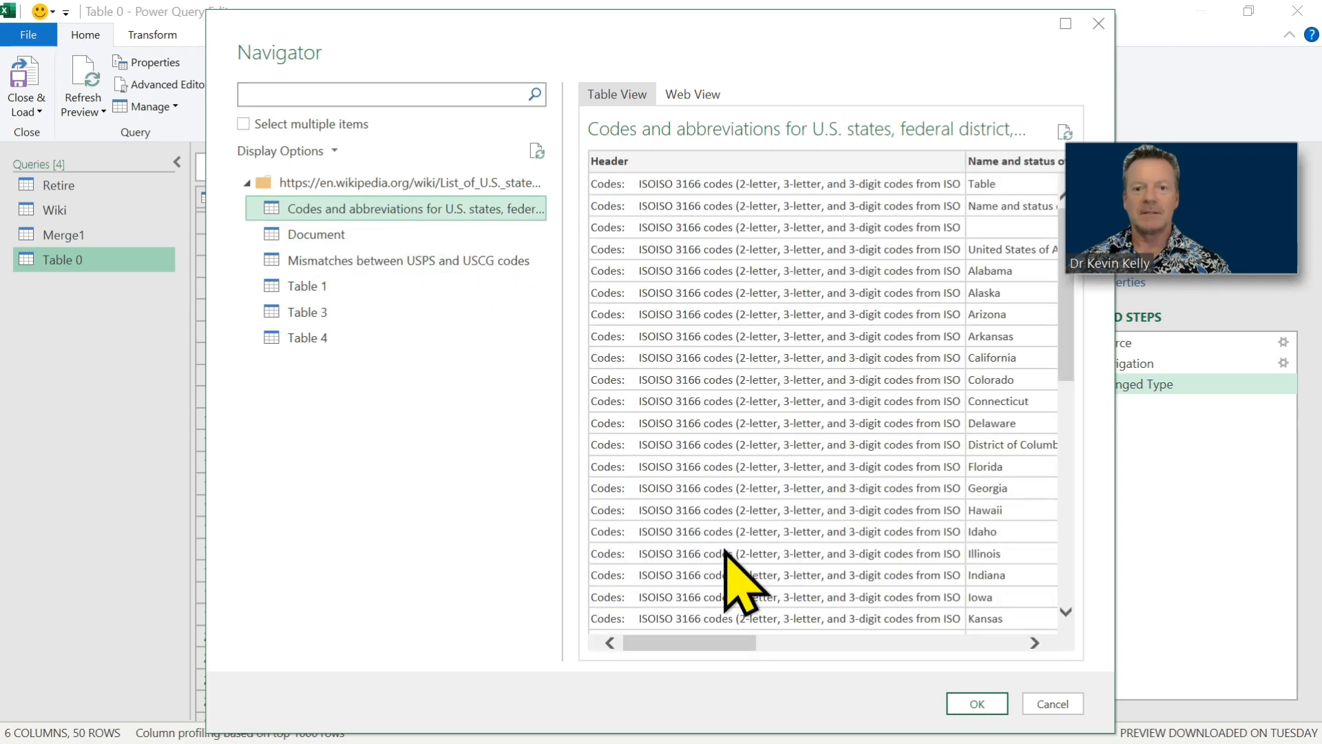
left_click_drag(716, 642, 869, 720)
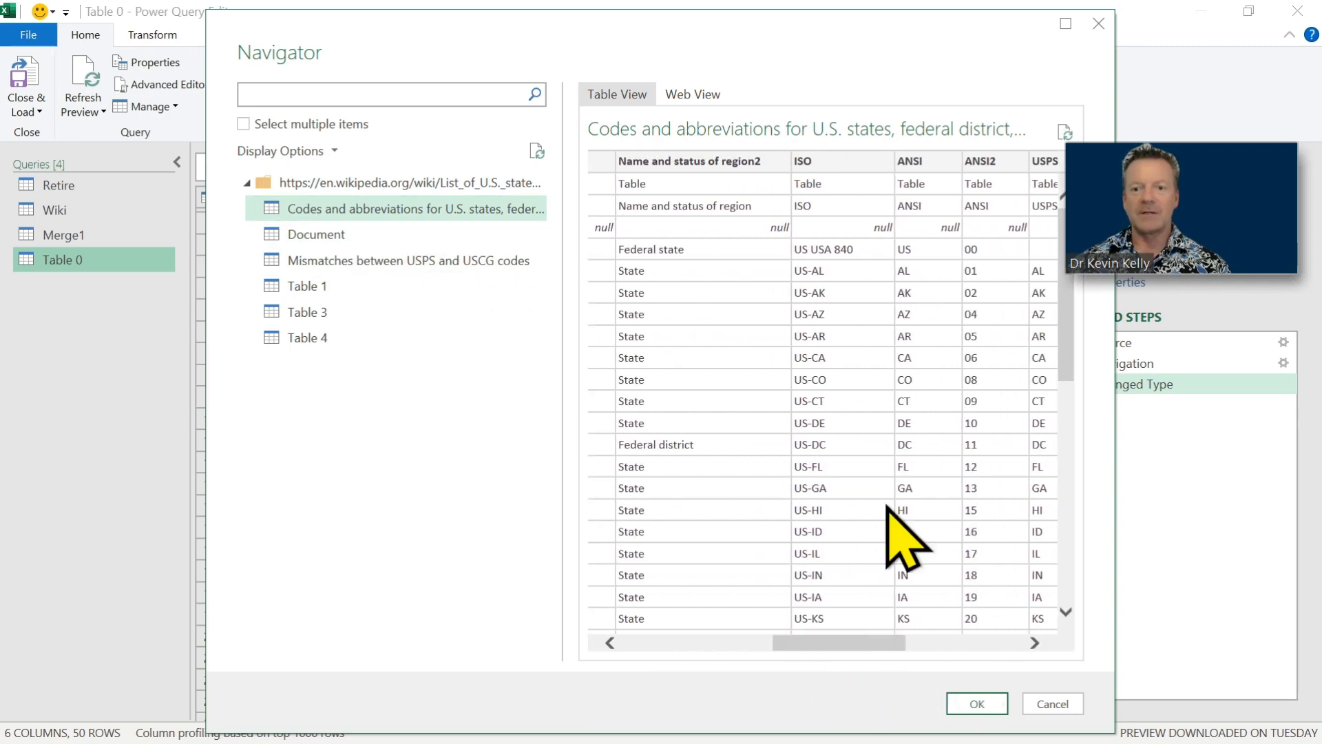
left_click(977, 703)
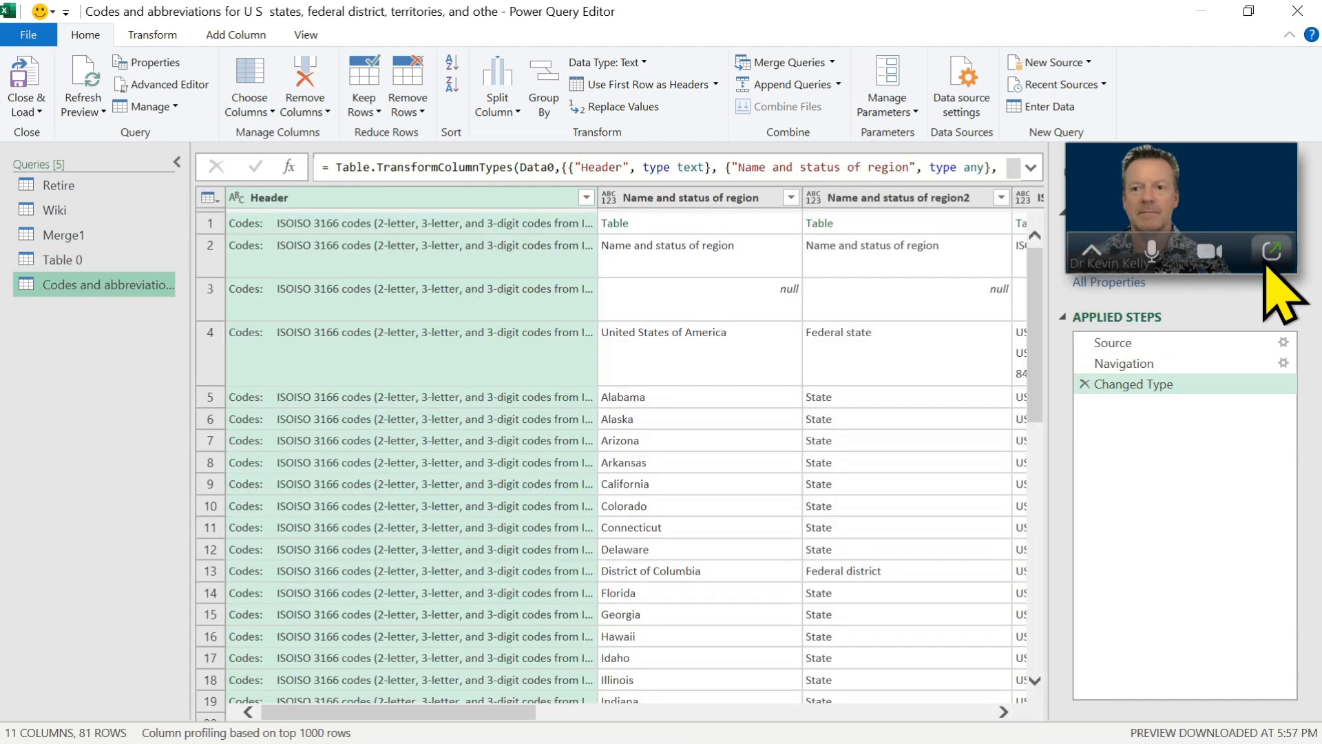
left_click(1271, 252)
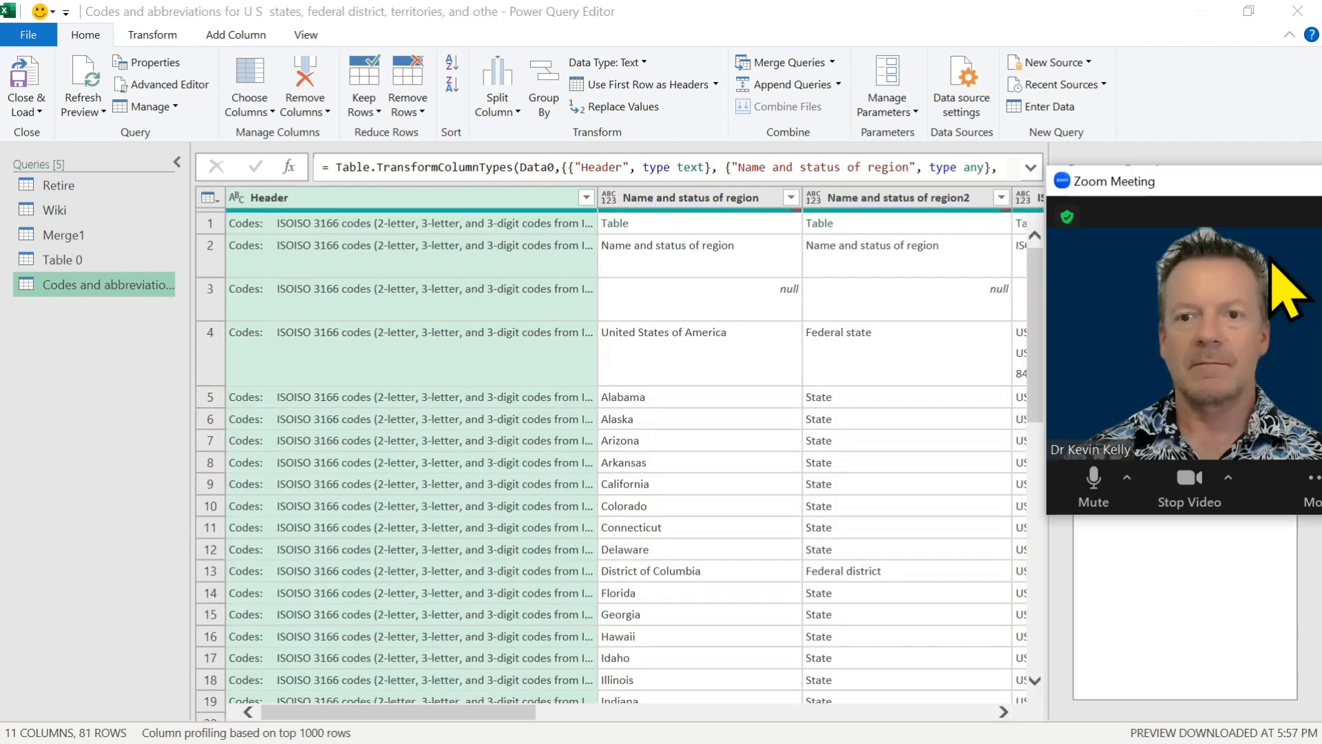
Review the imported state abbreviations data and compare it with the Table 0 query.
left_click(628, 365)
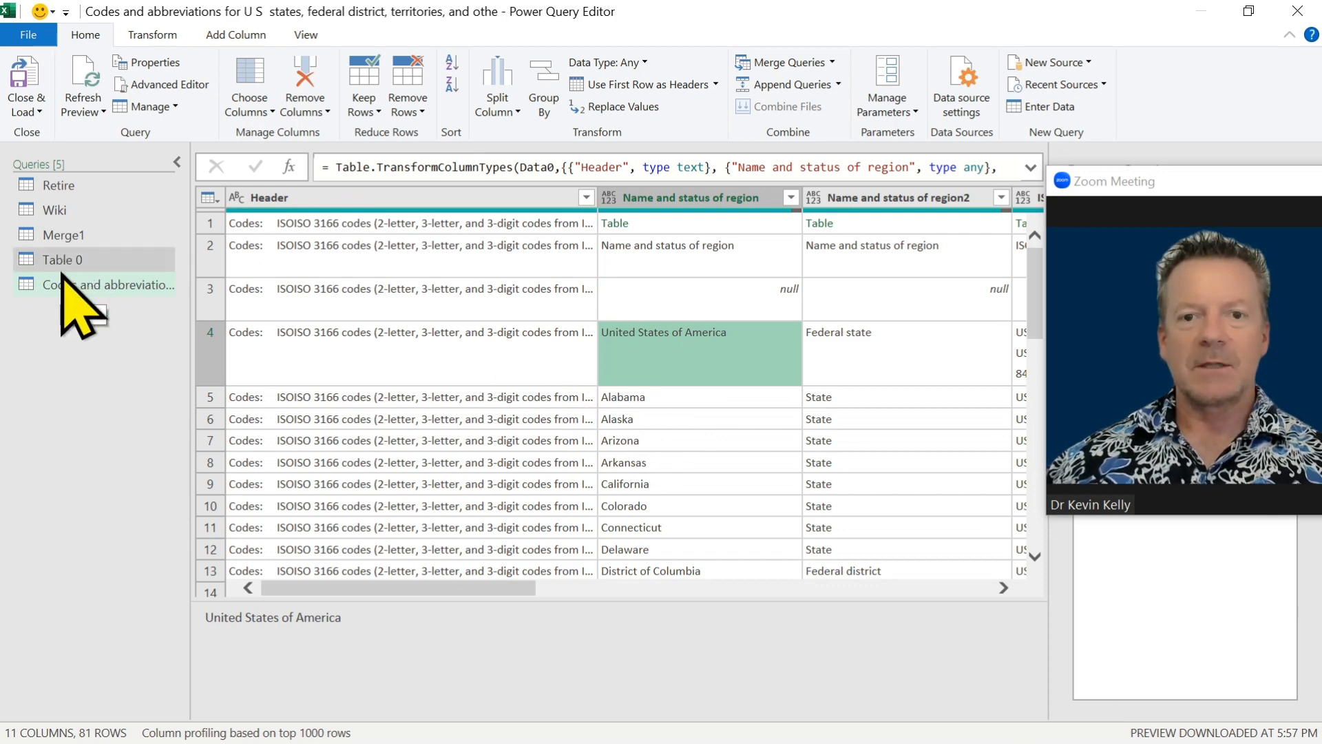
left_click(611, 489)
left_click(64, 259)
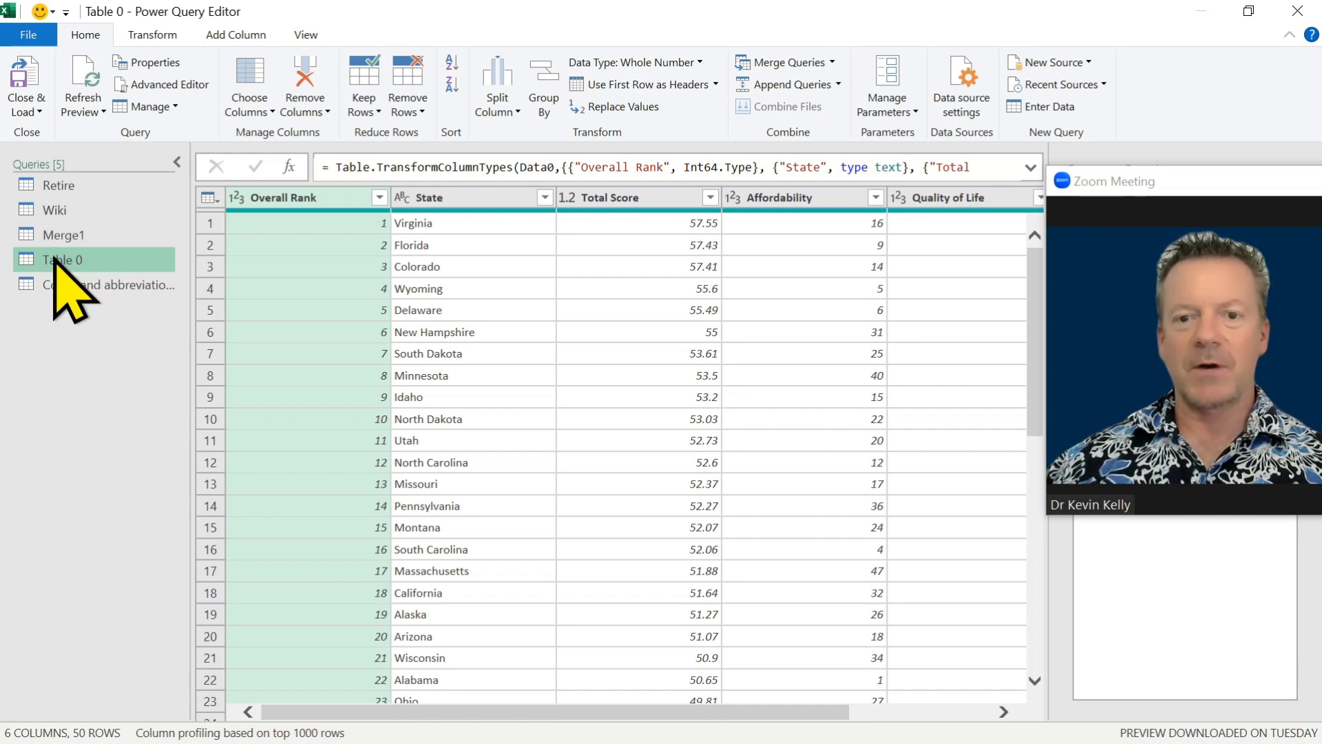
left_click(62, 285)
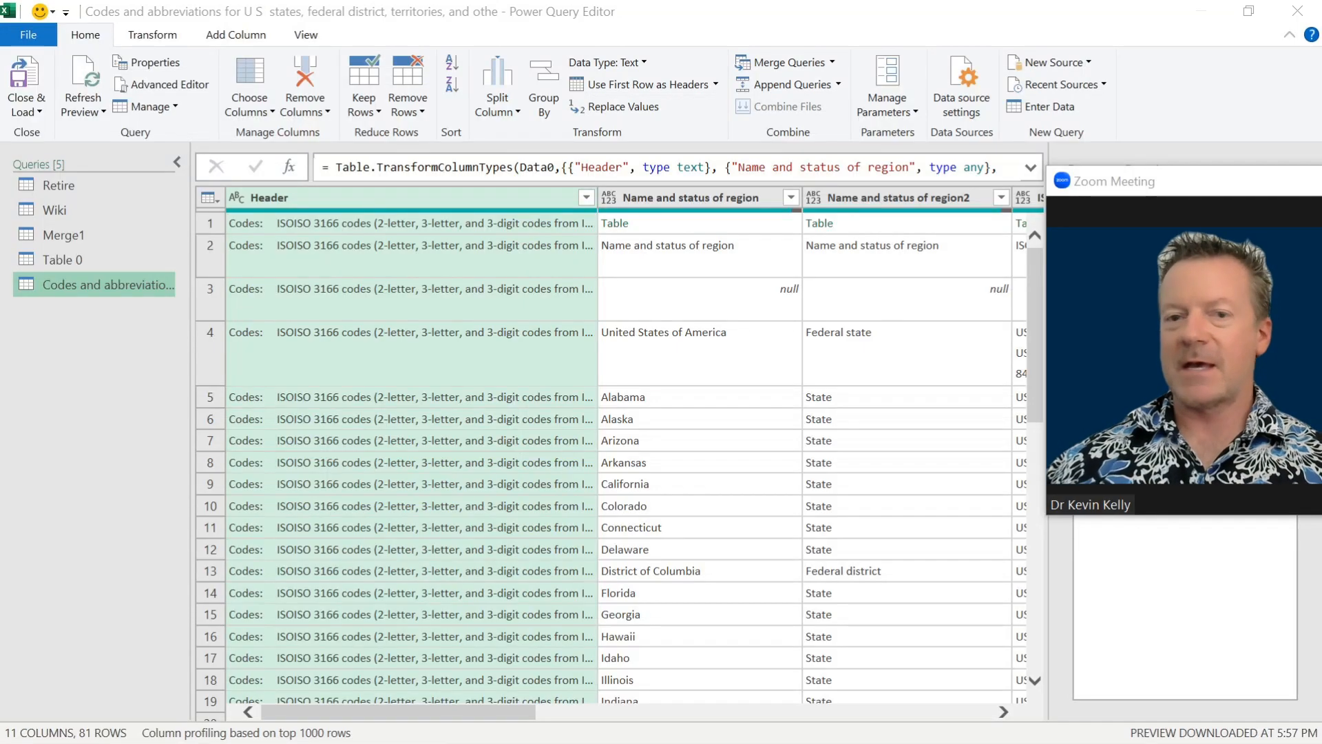
Rename the Table 0 query as Retire1.
left_click(64, 261)
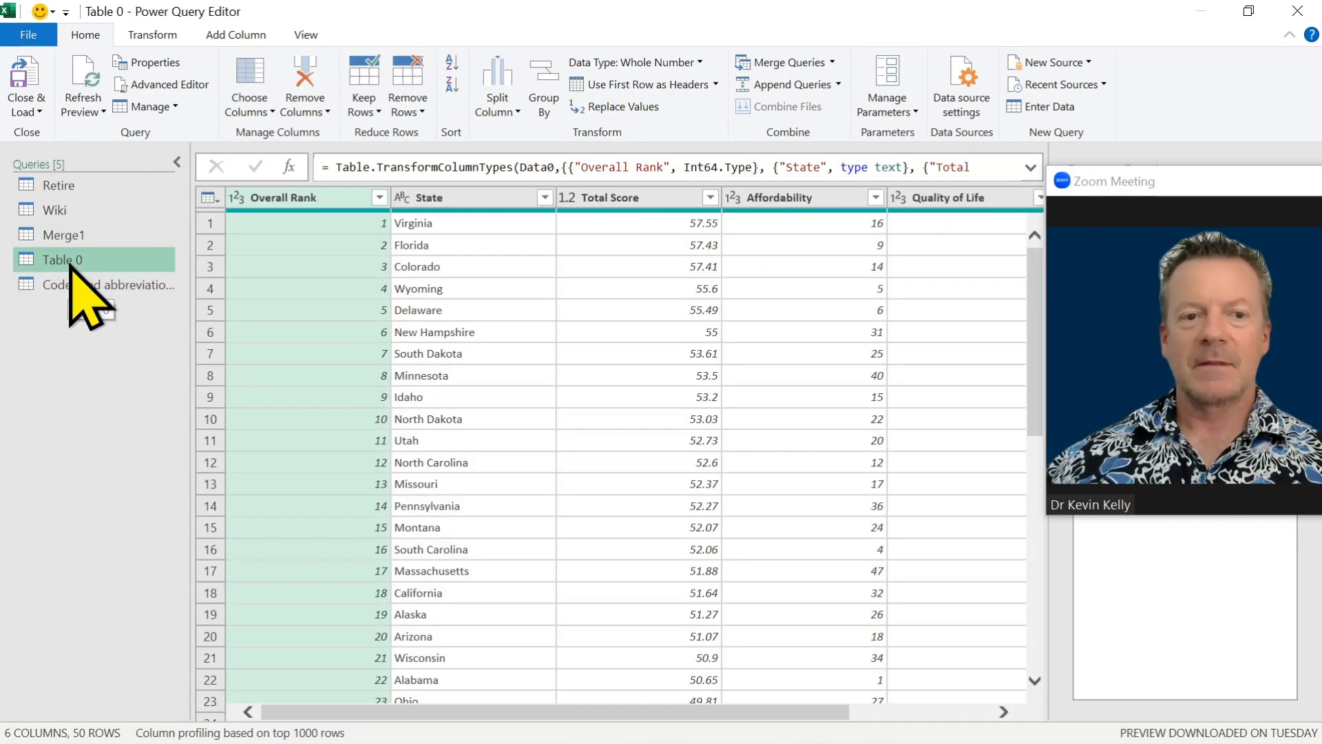
double_click(70, 261)
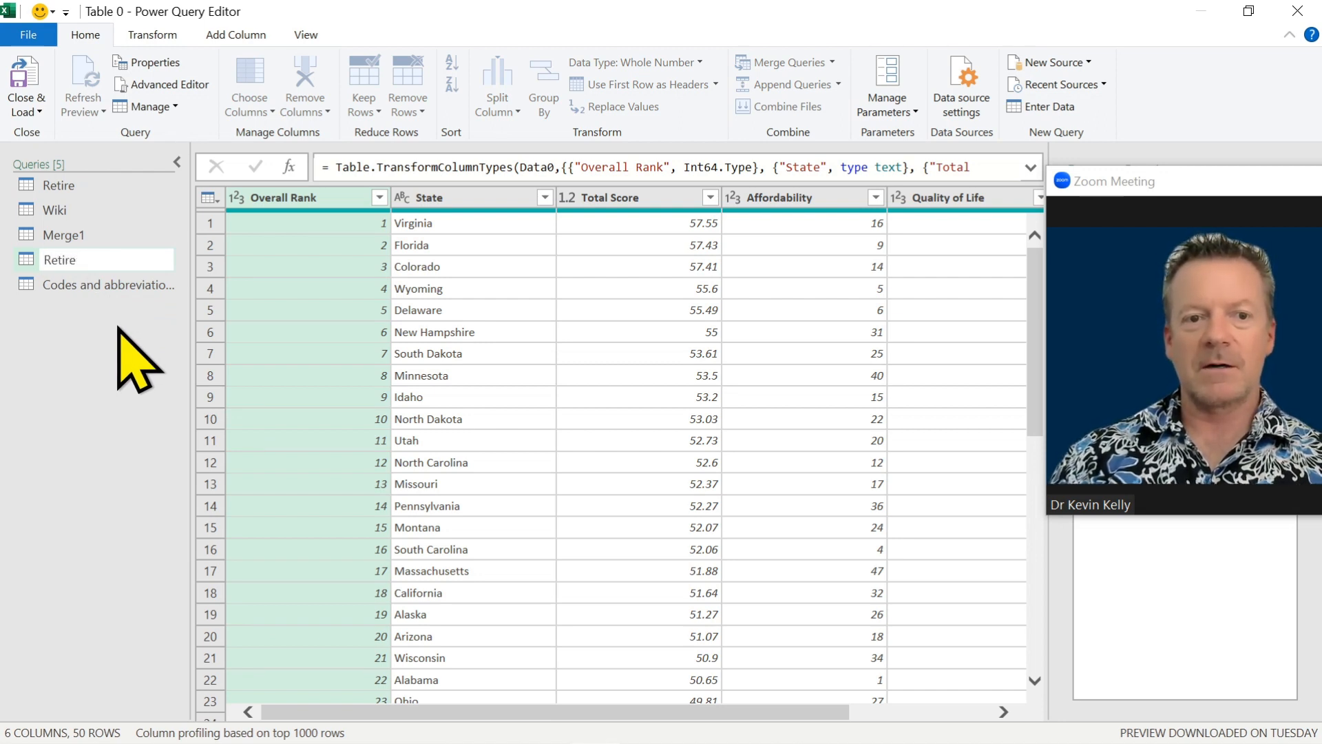
key("Return")
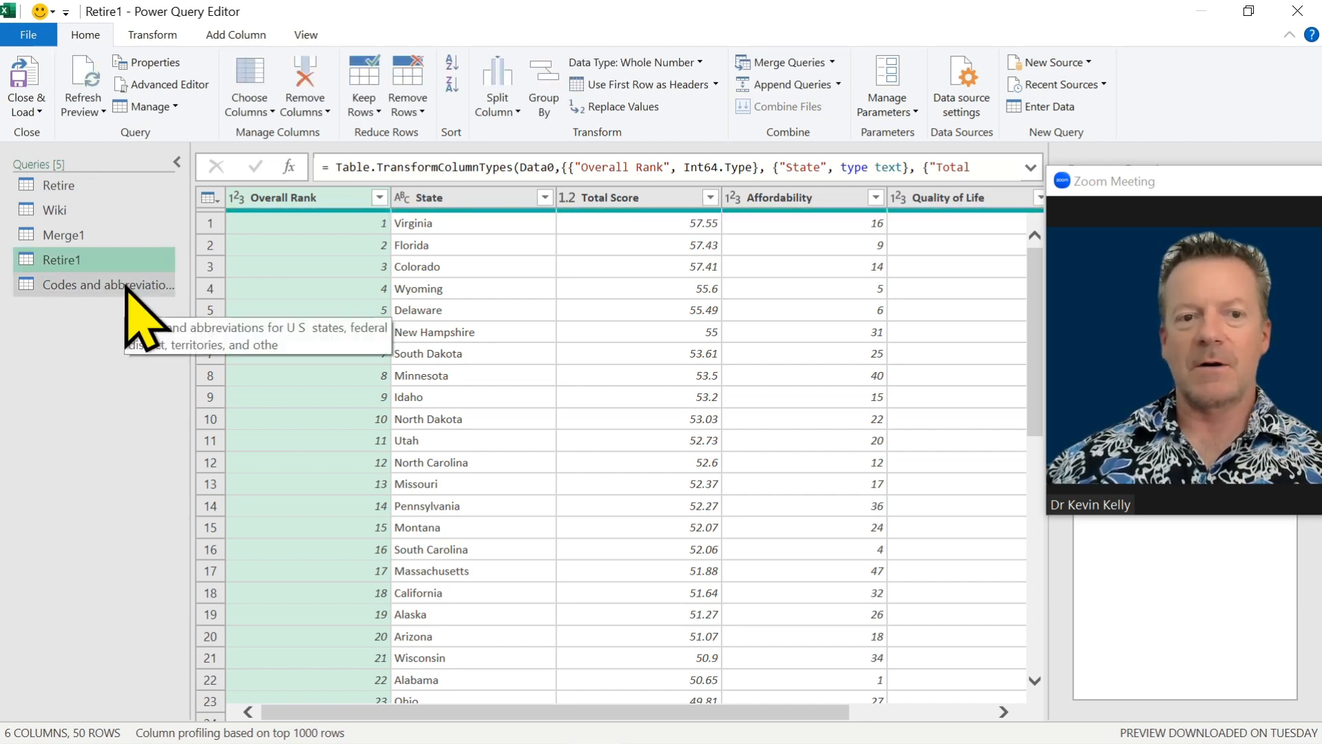
Rename the query of codes and abbreviations for U.S. states as Abbr.
double_click(131, 285)
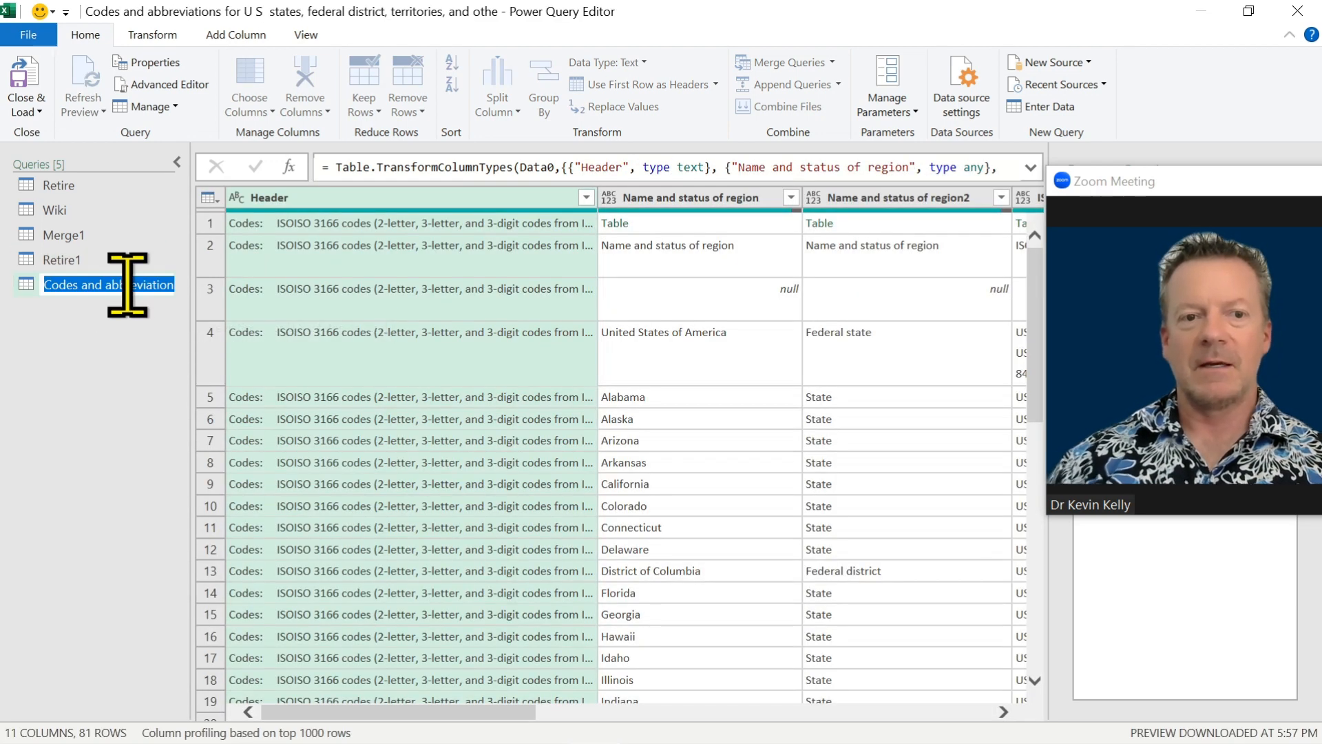
type("Abb")
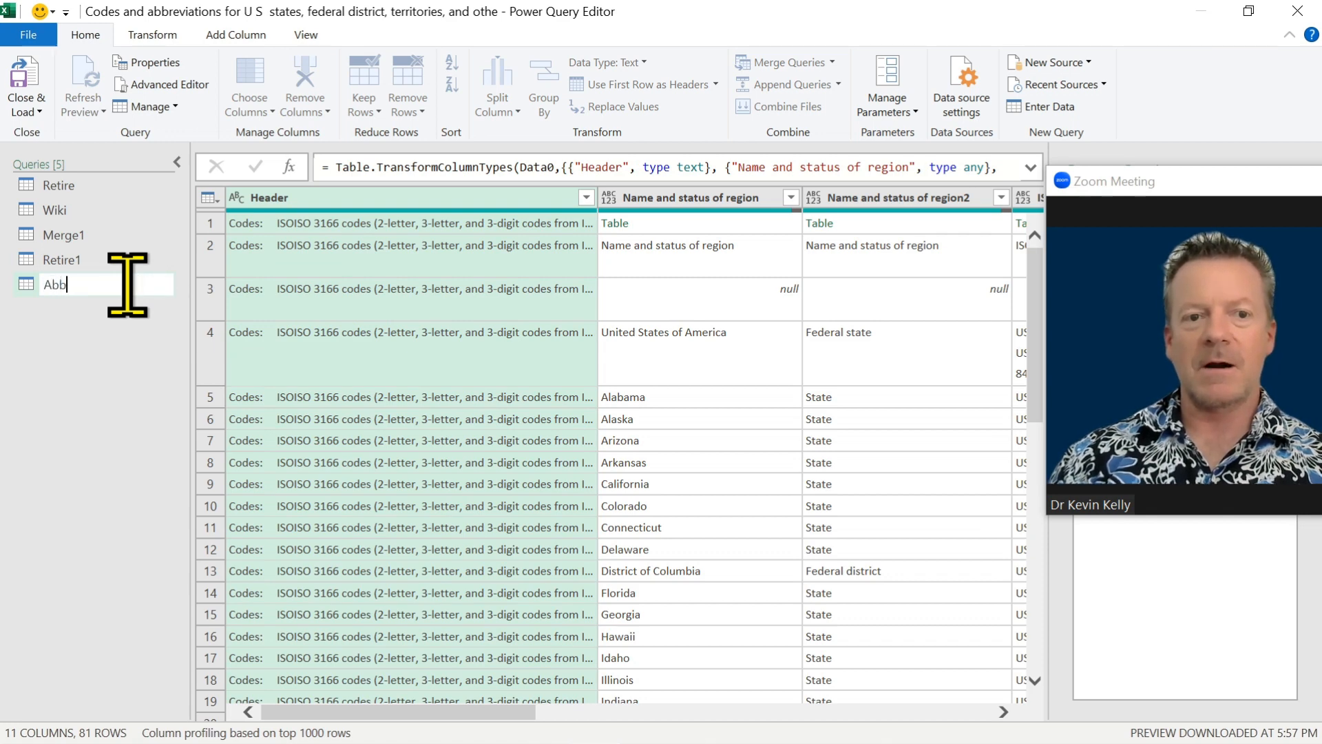
type("r")
key("Return")
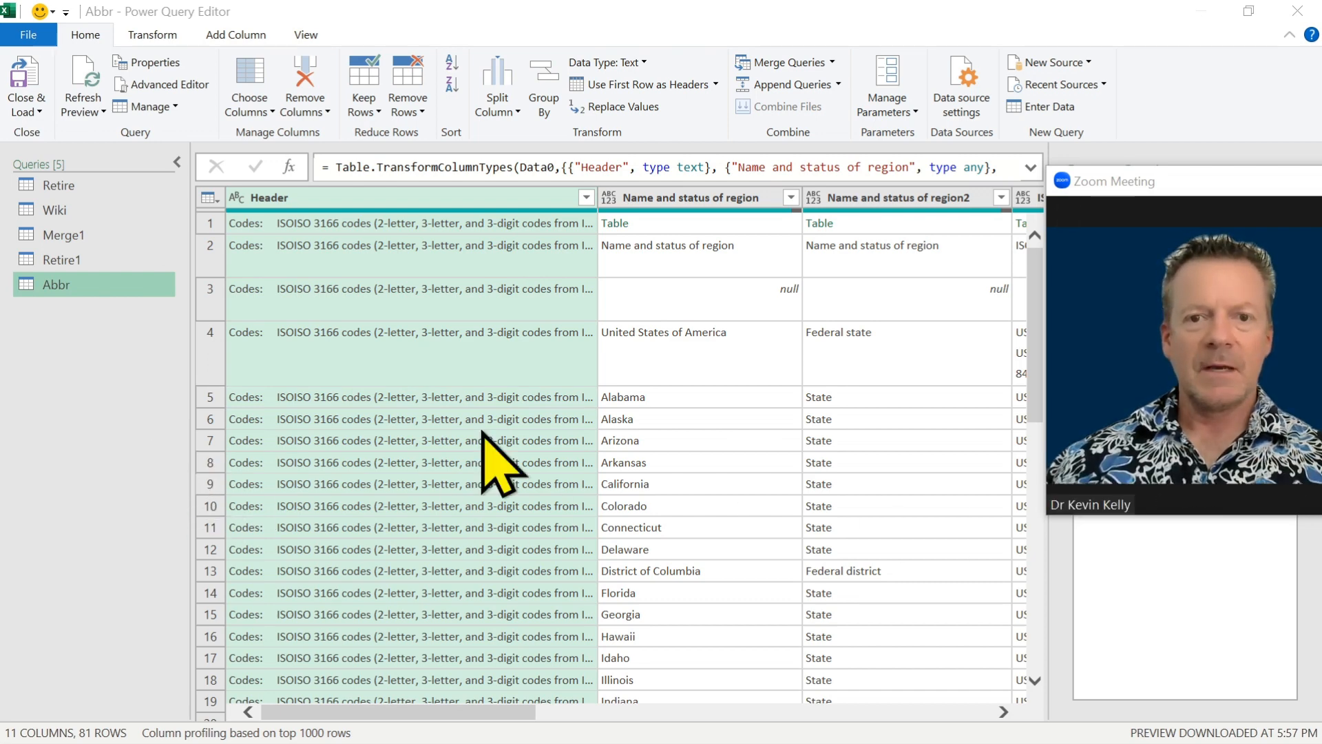
Keep only the Name and status of region, ANSI and Name and status of region2 columns in the Abbr query, removing all others.
left_click(723, 200)
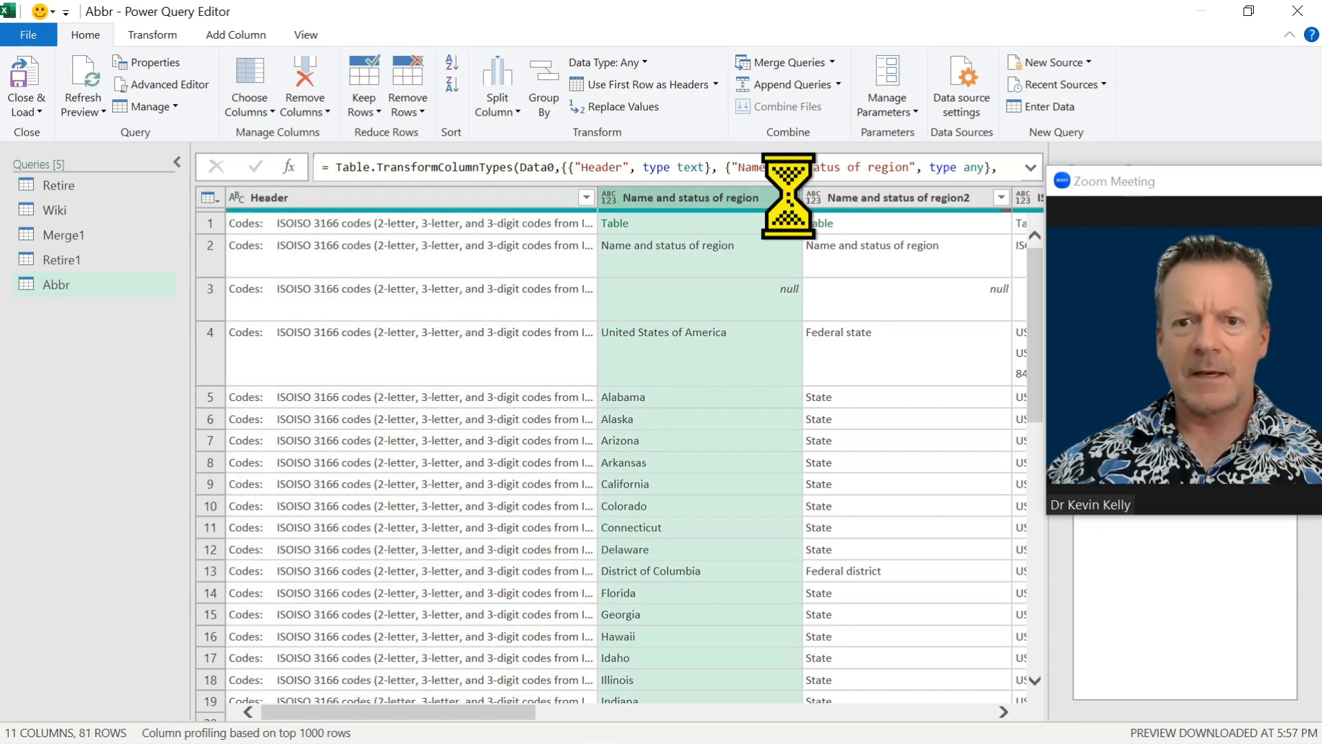
scroll(1009, 718, "right", 3)
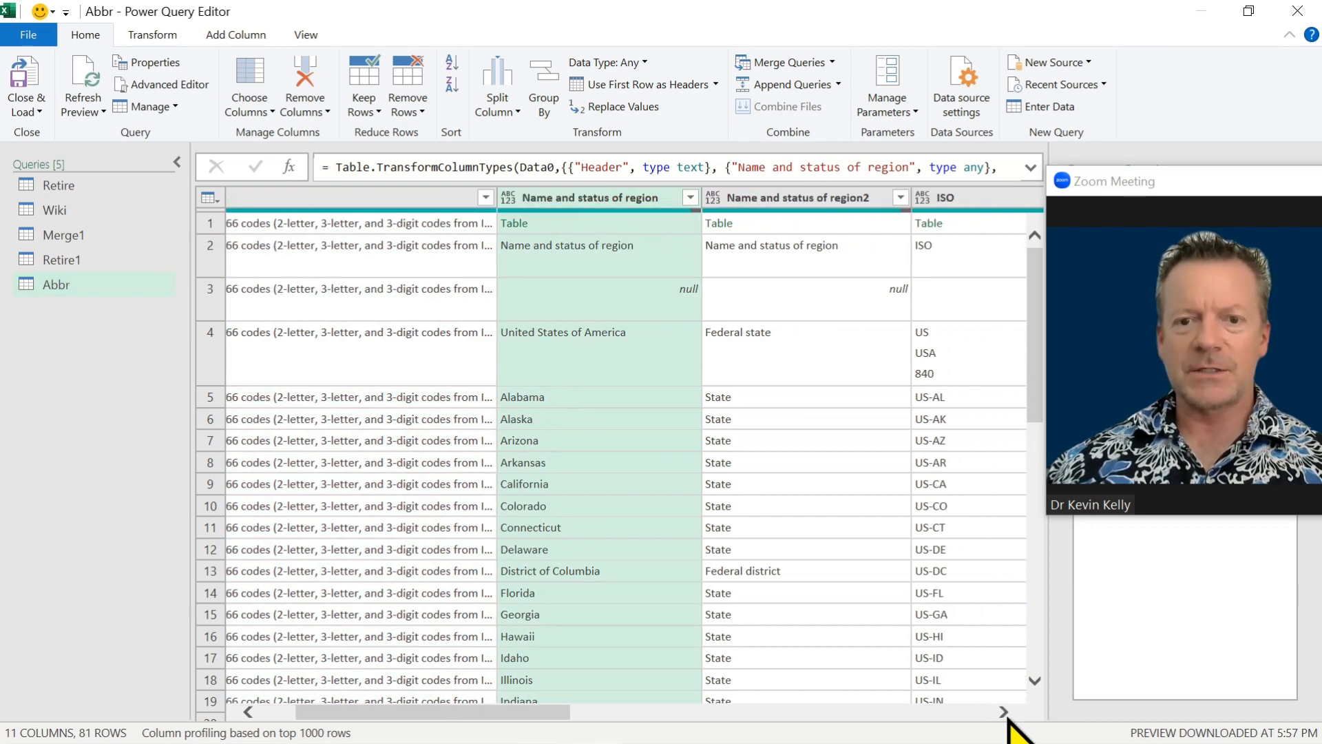
left_click(926, 199, "shift")
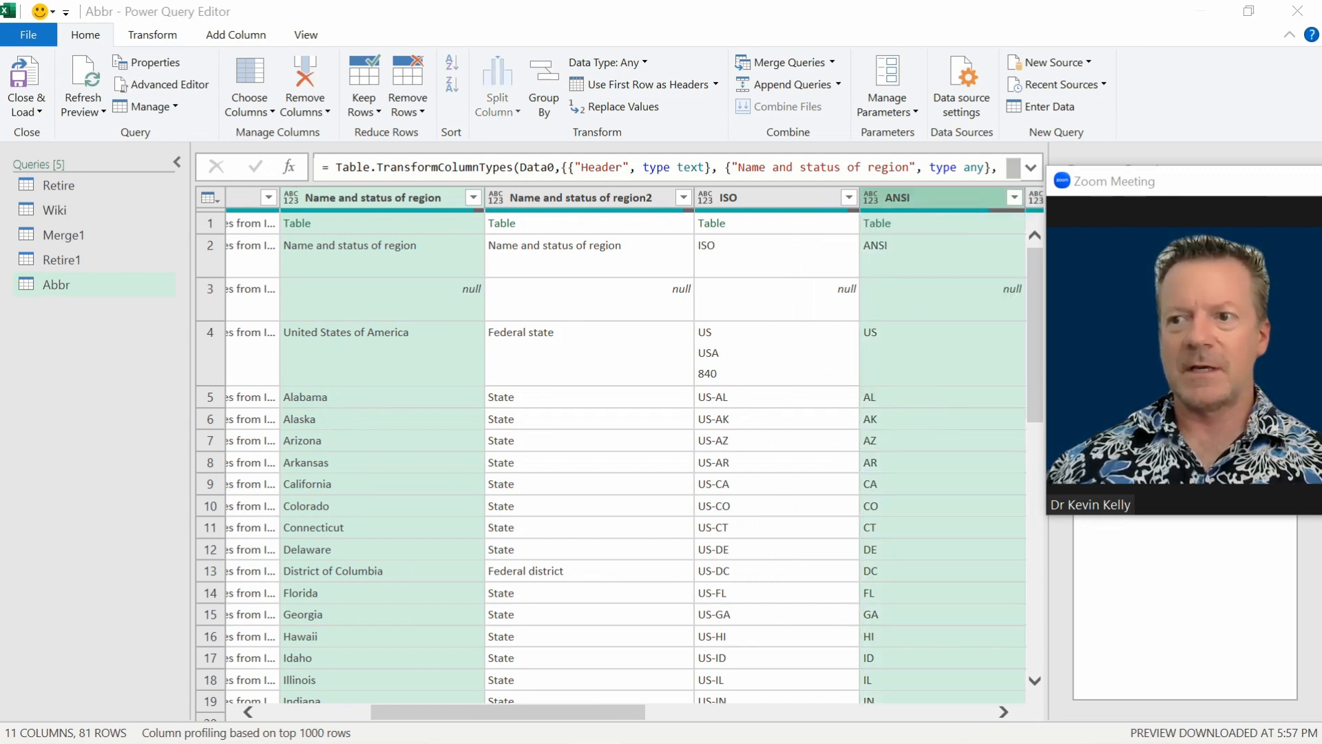
left_click(569, 200, "ctrl")
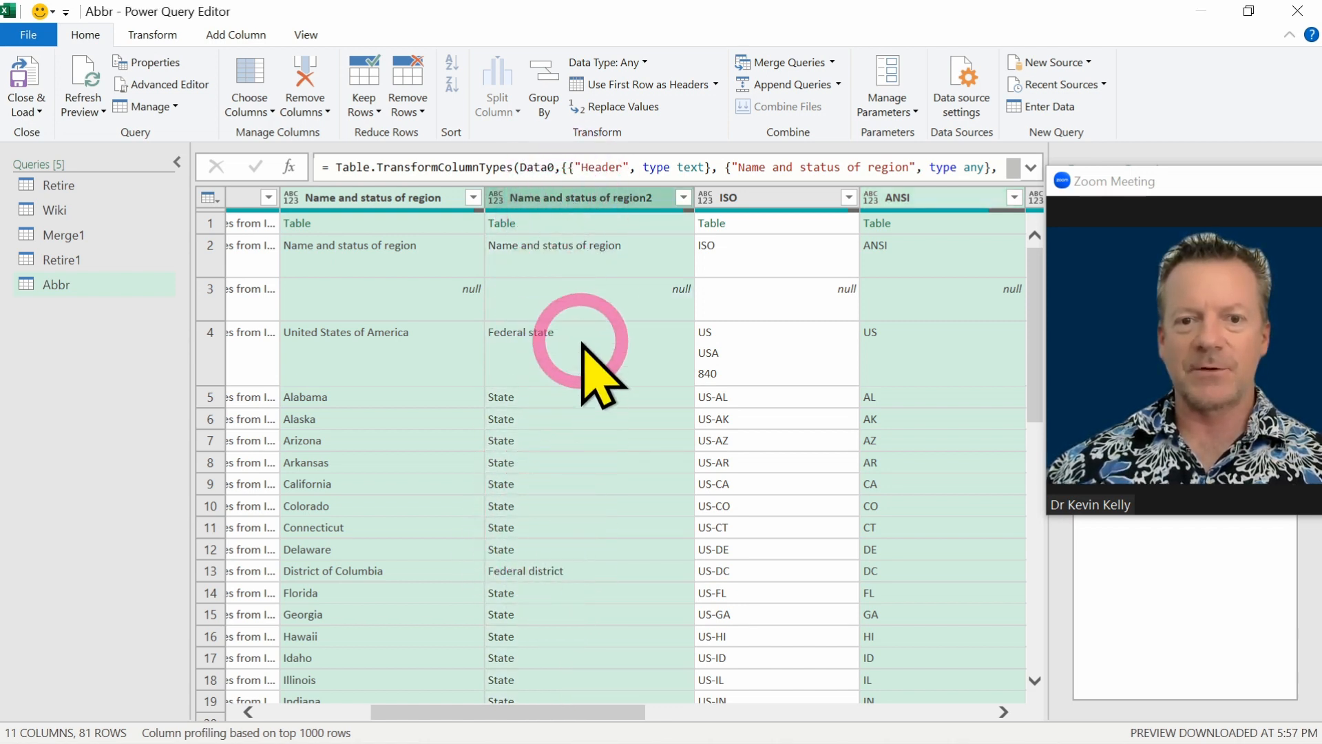
scroll(582, 343, "down", 15)
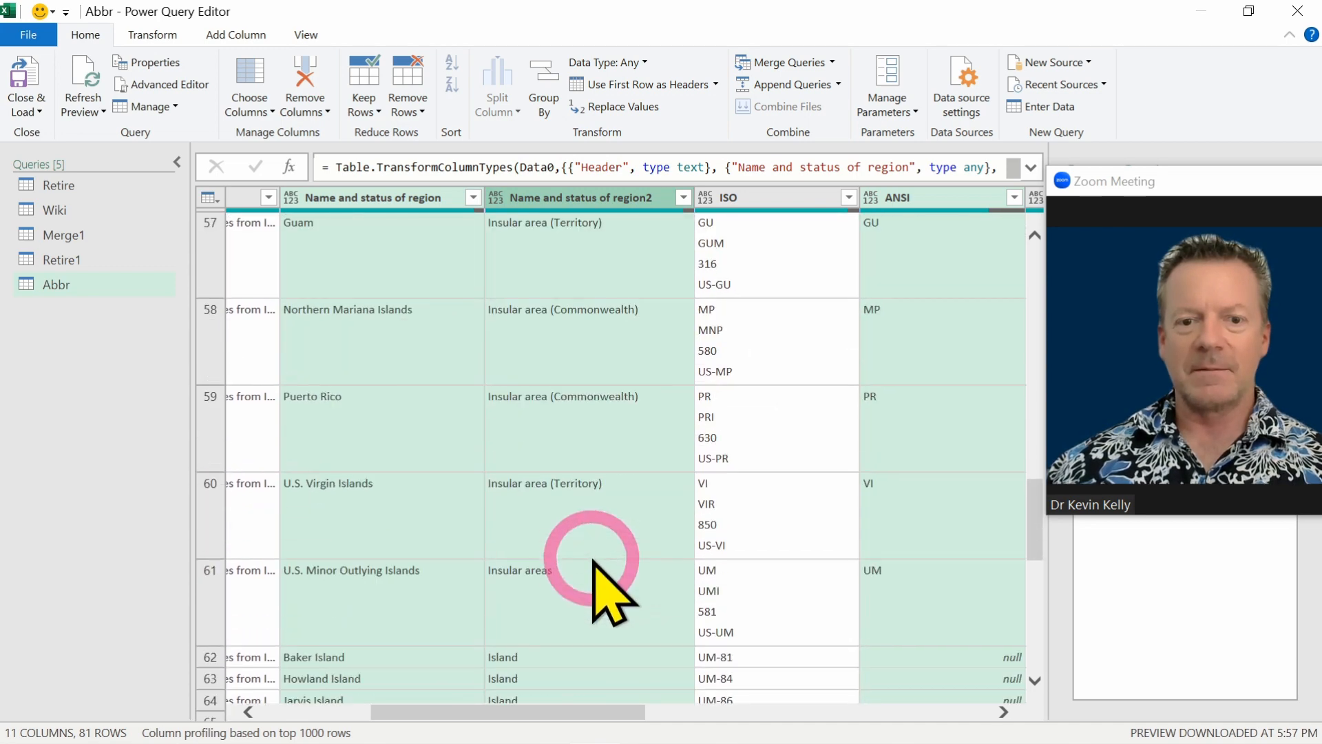
scroll(603, 593, "down", 5)
scroll(561, 606, "down", 5)
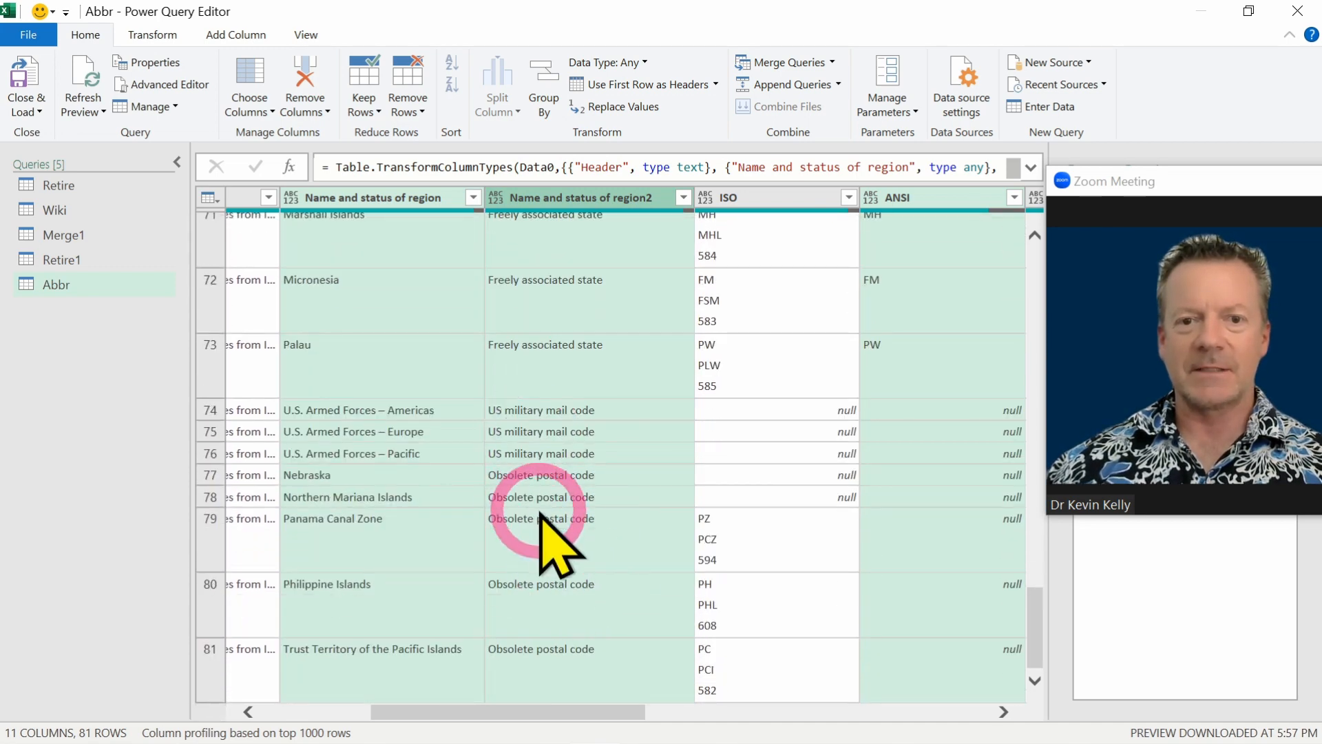
scroll(558, 544, "up", 20)
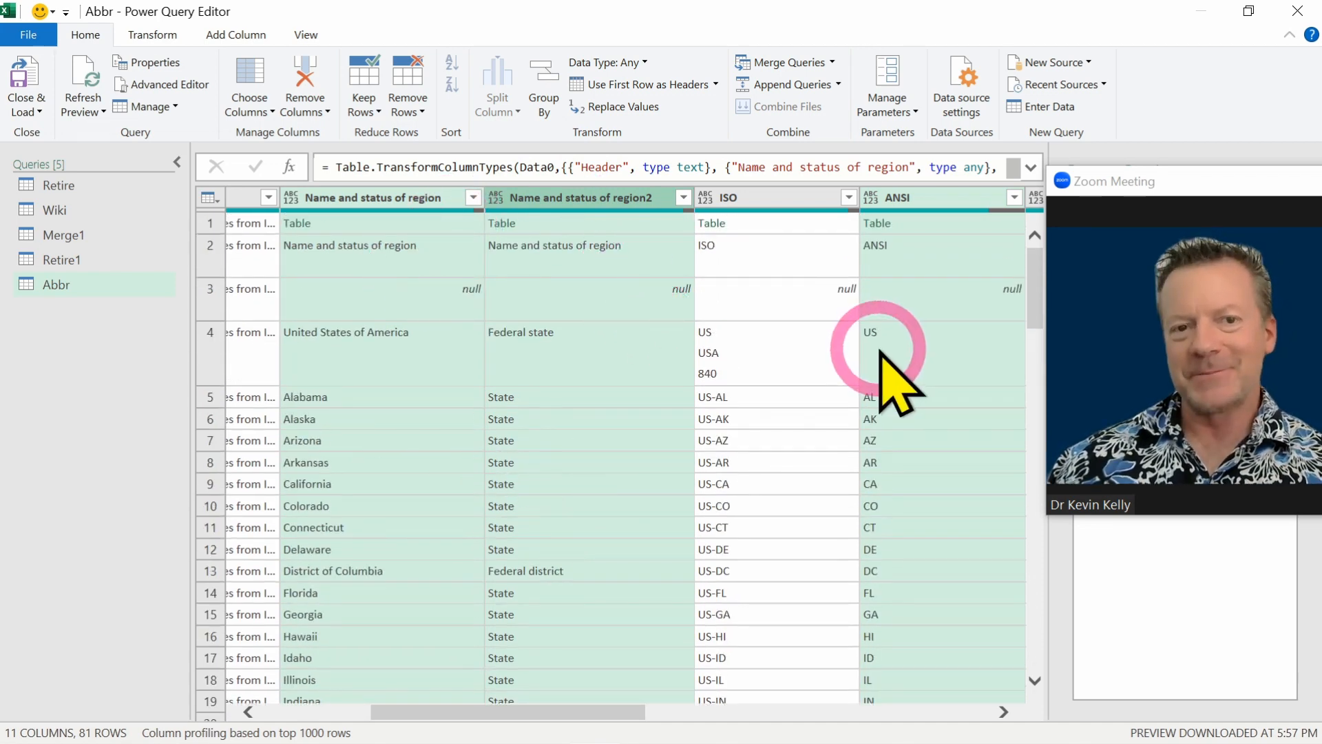
left_click(302, 112)
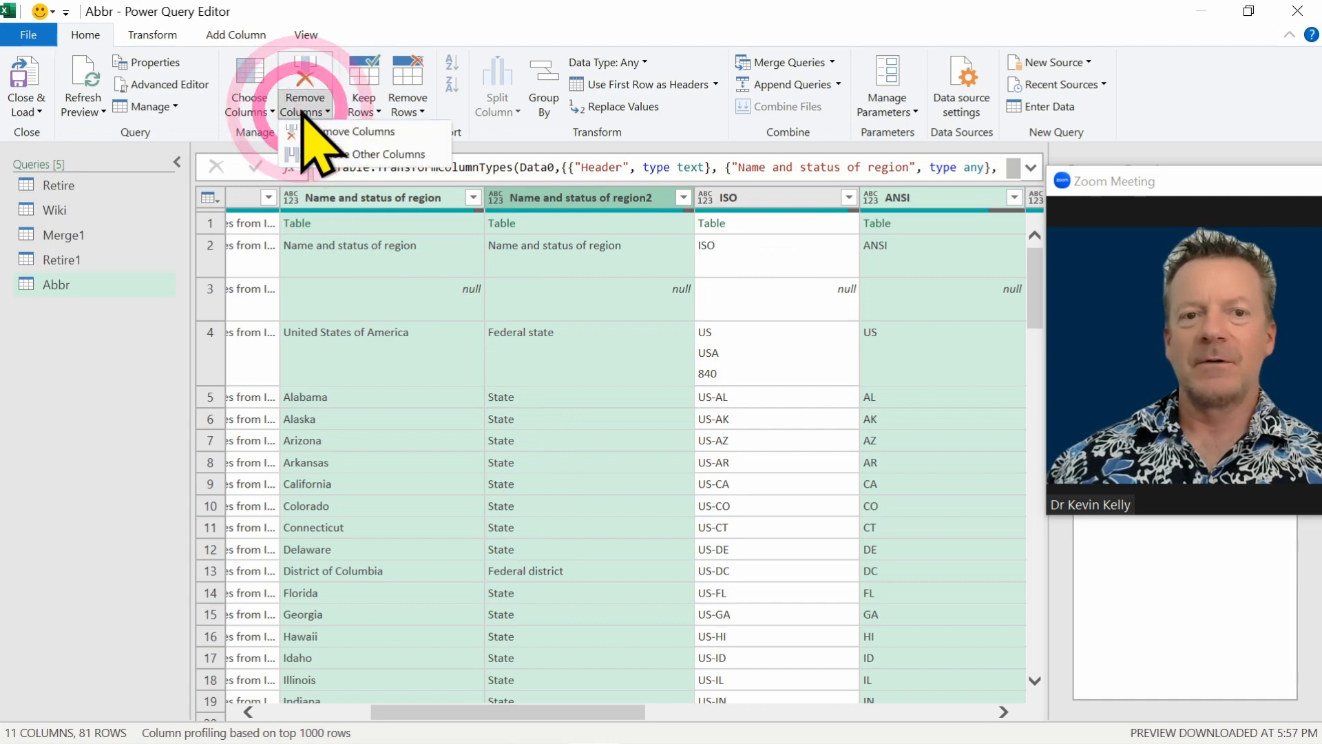
left_click(314, 157)
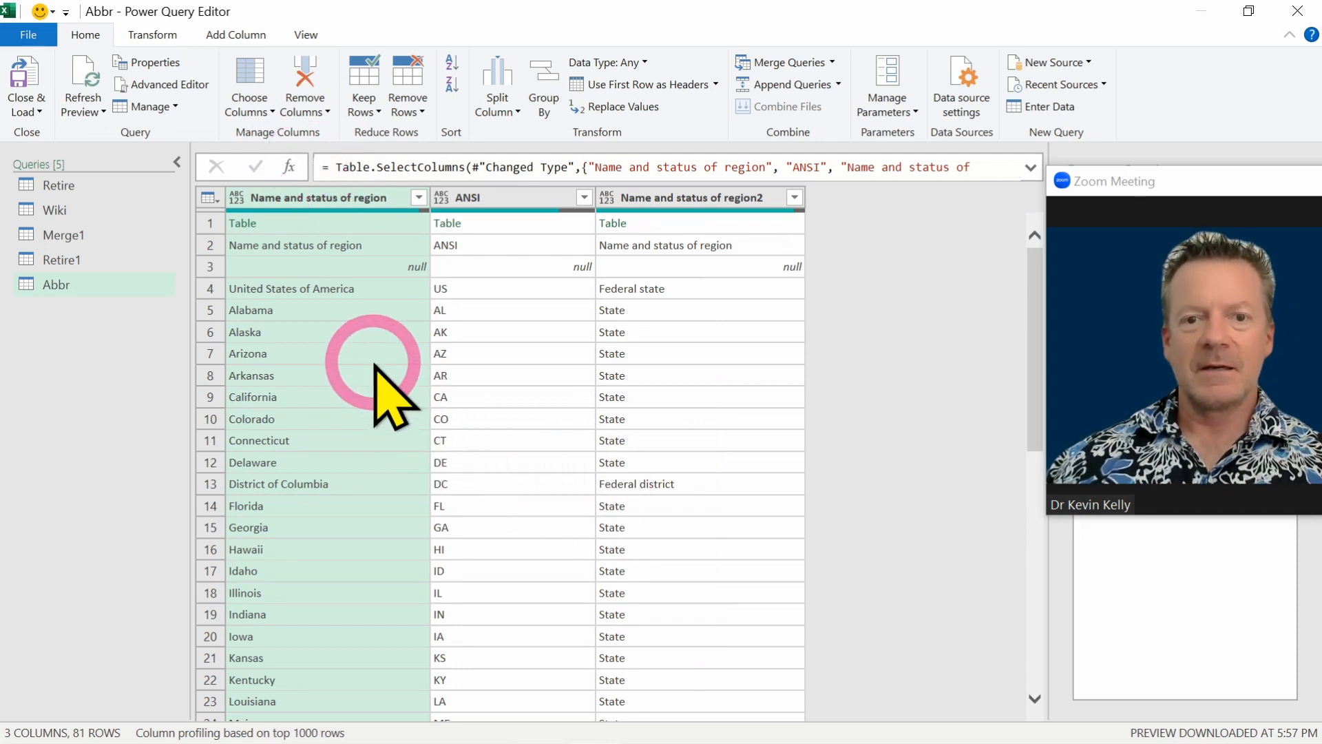
Filter Abbr to rows where Name and status of region2 equals State, and remove that column.
left_click(687, 198)
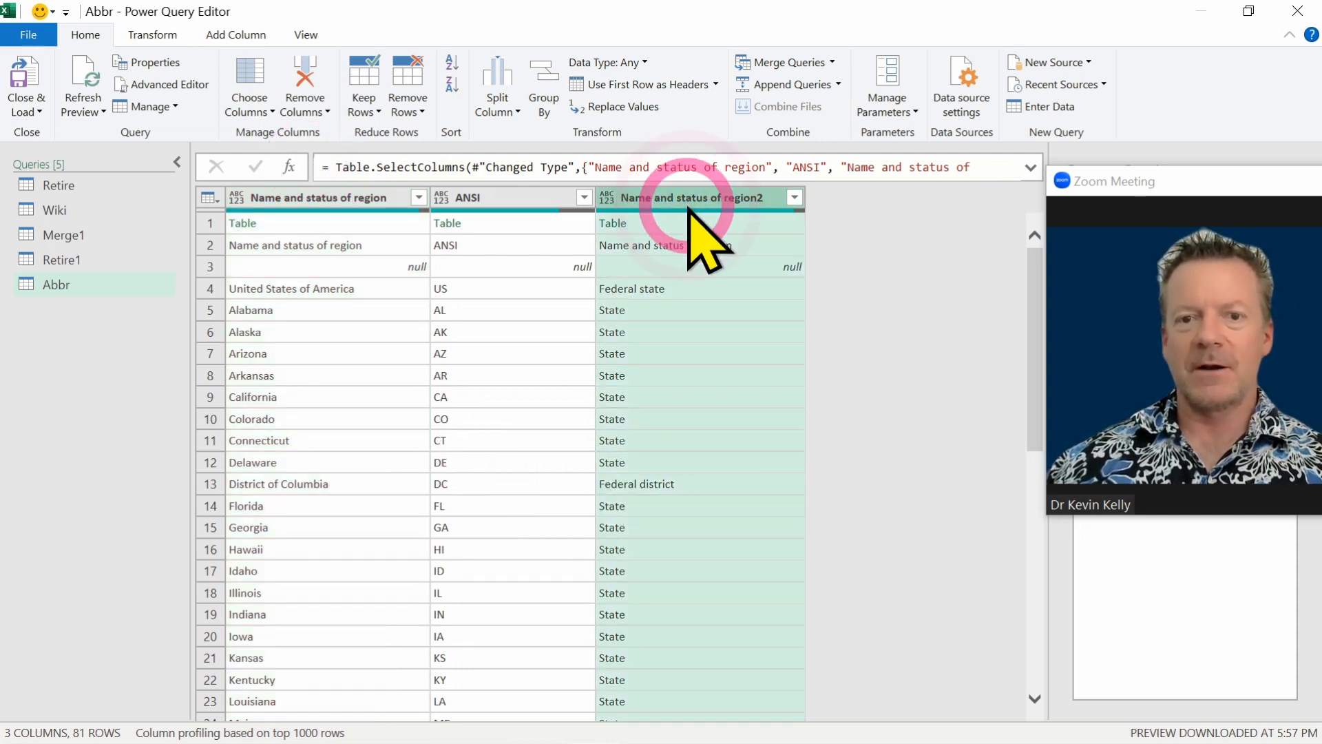
right_click(648, 441)
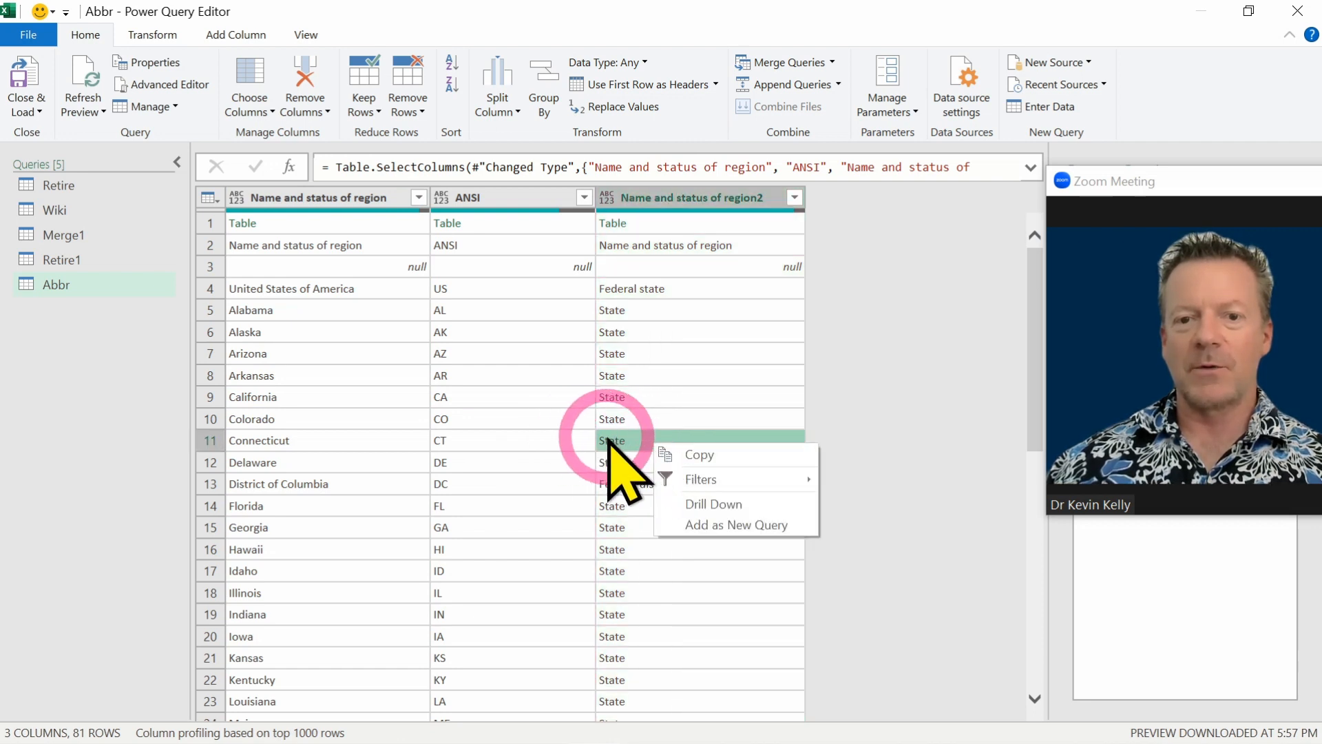
mouse_move(727, 482)
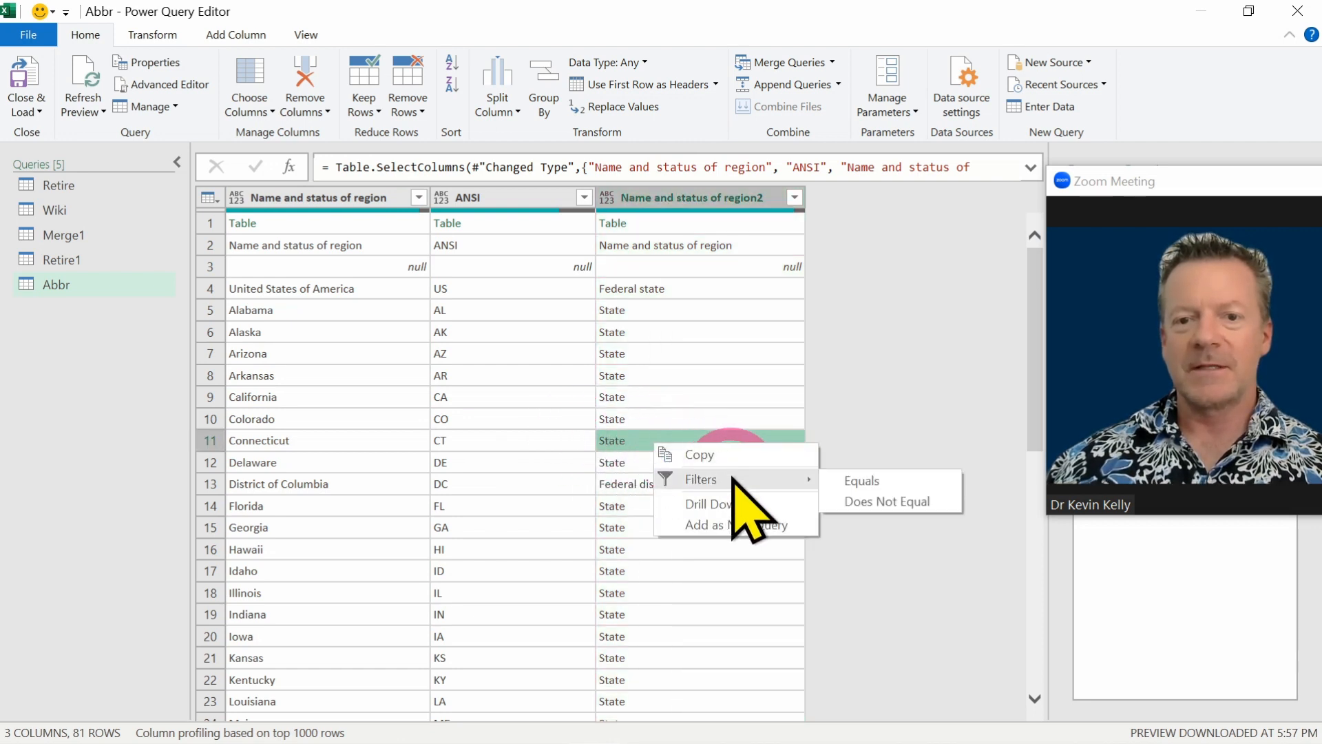
left_click(854, 481)
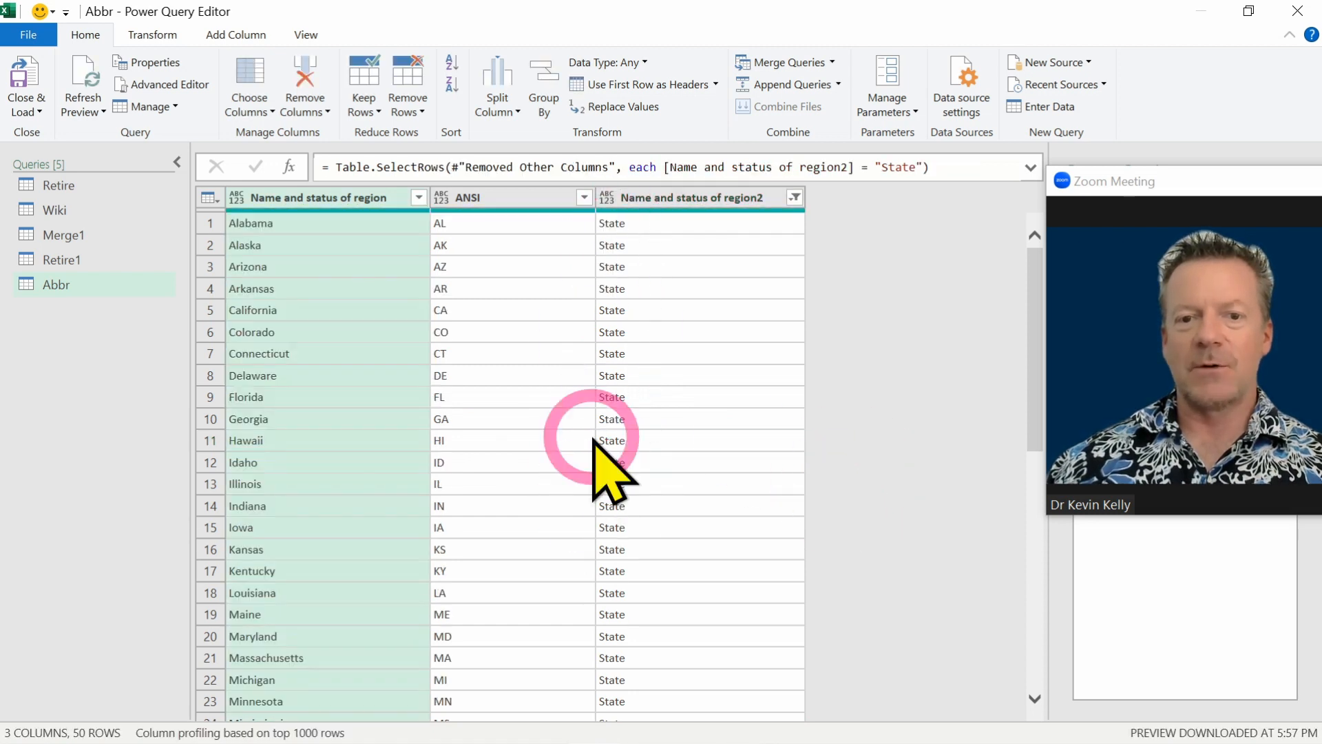
left_click(689, 207)
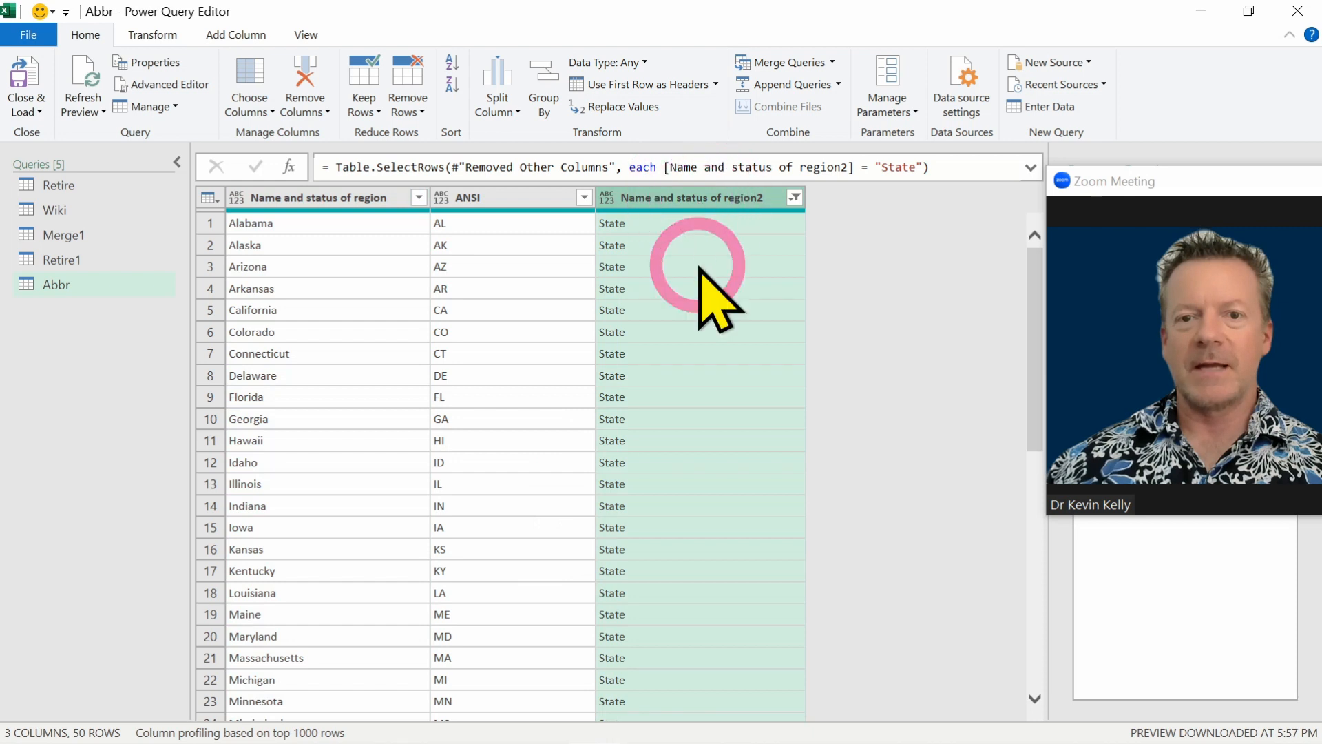
left_click(317, 80)
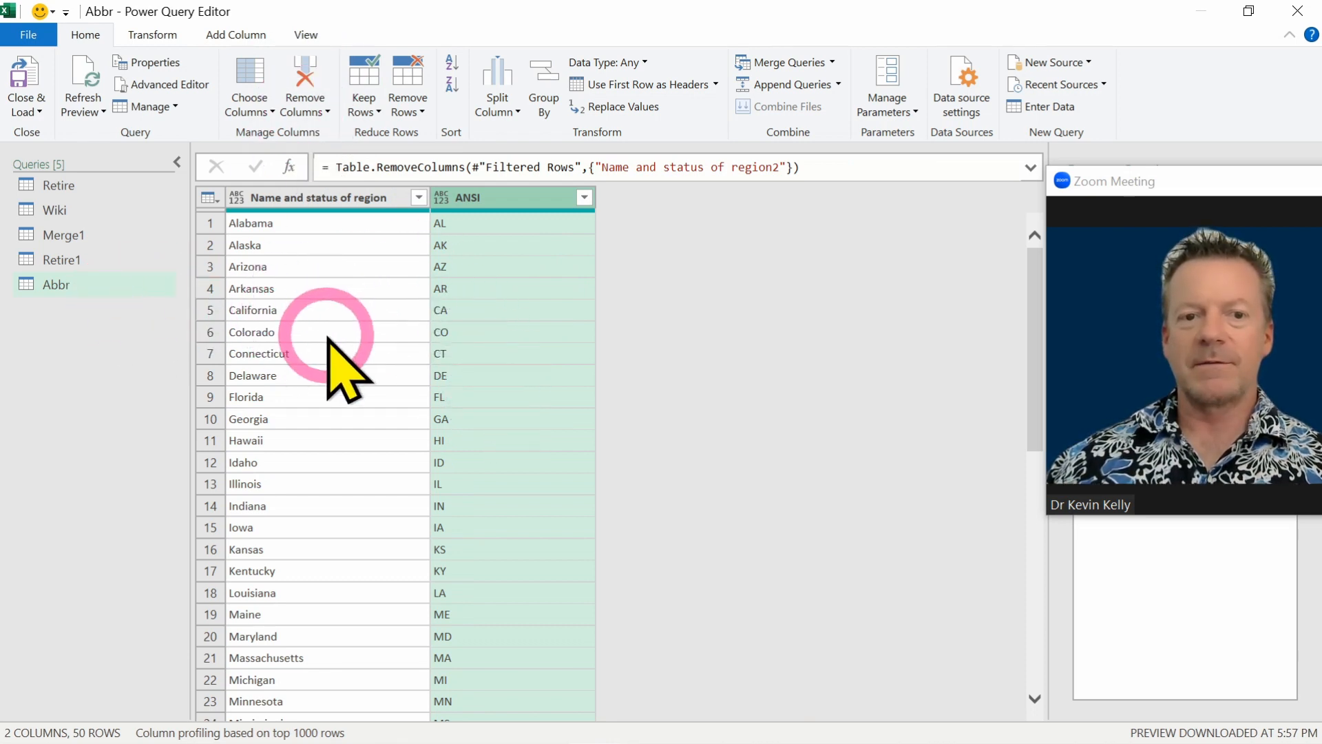
Merge Retire1 with Abbr as a new query, matching State to Name and status of region with a Left Outer join.
left_click(84, 260)
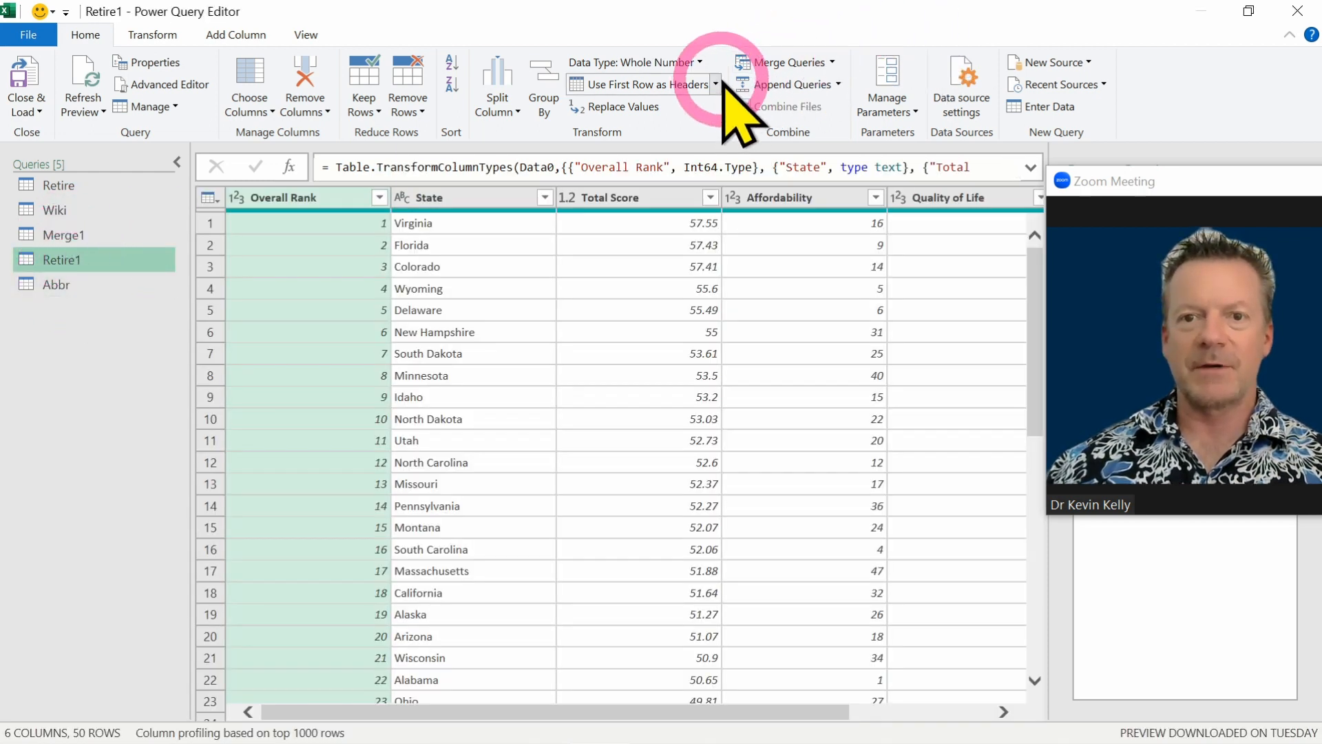
left_click(833, 62)
left_click(834, 109)
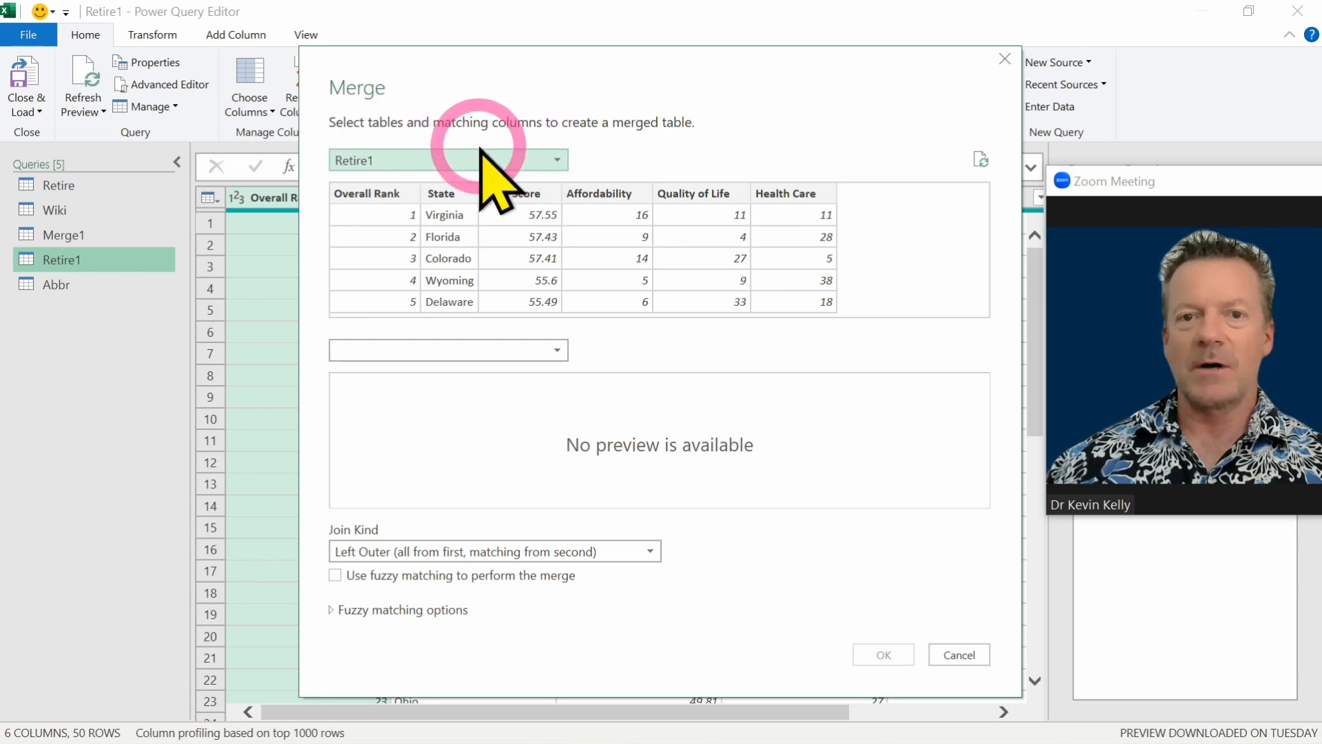
left_click(553, 350)
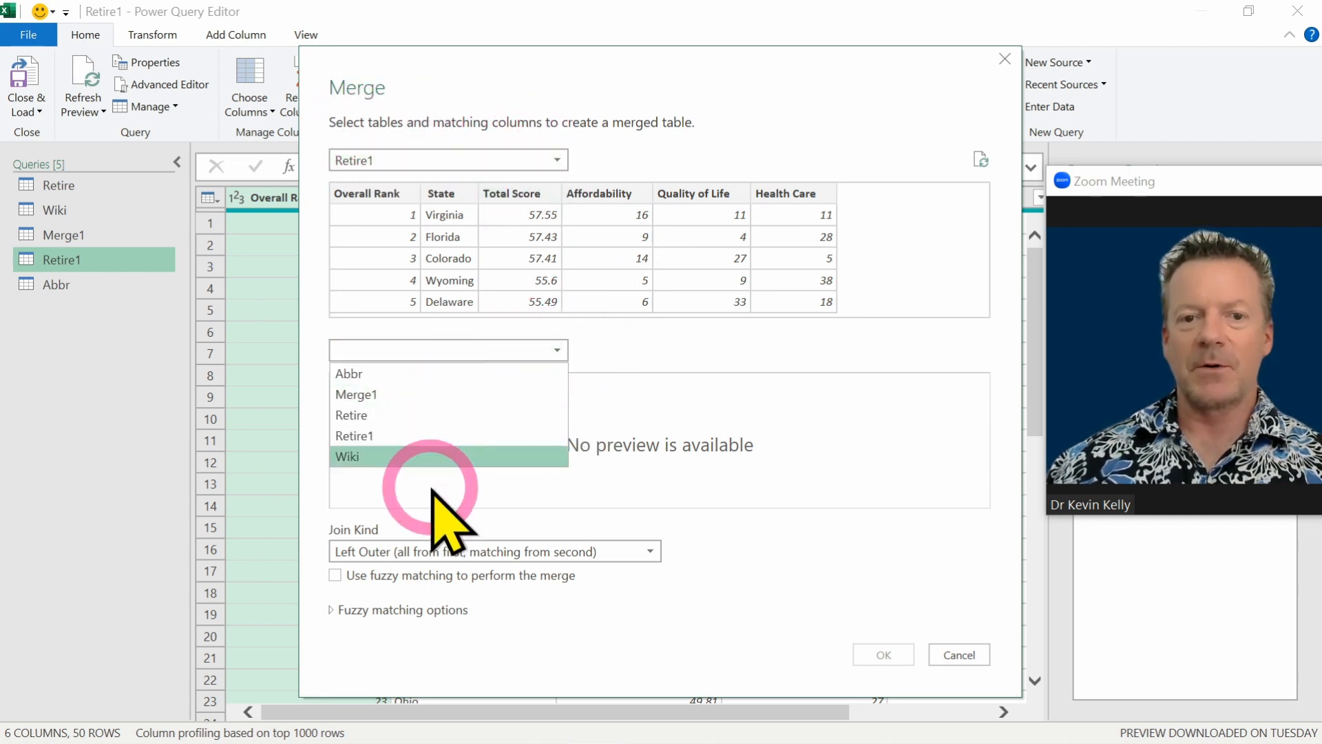
left_click(426, 376)
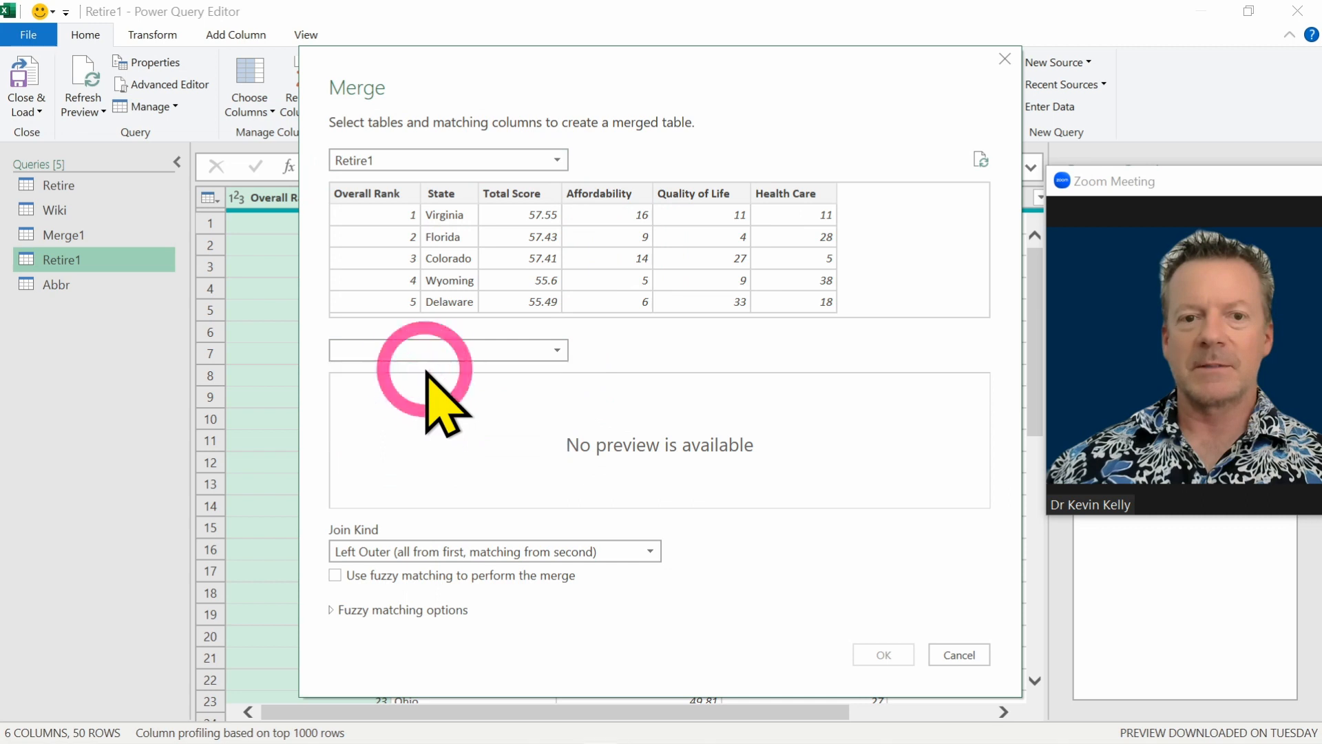
left_click(449, 196)
left_click(413, 384)
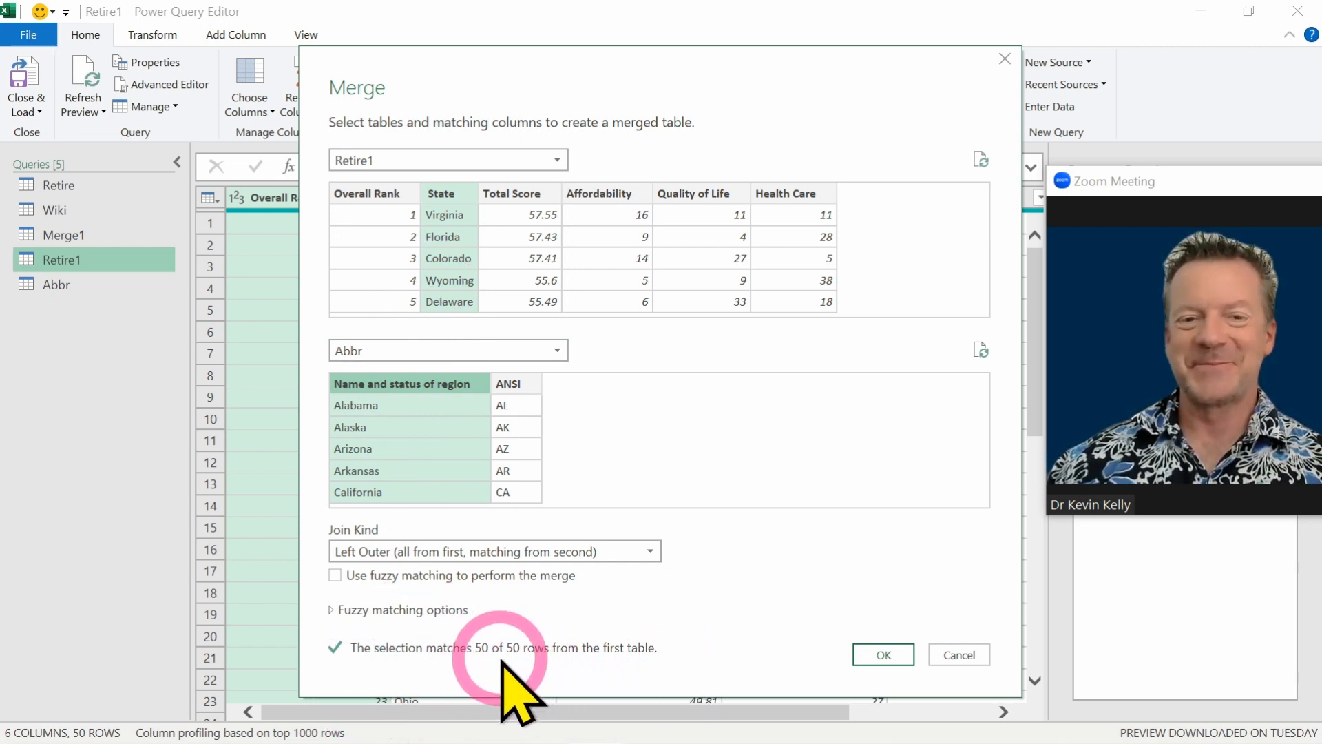
left_click(875, 652)
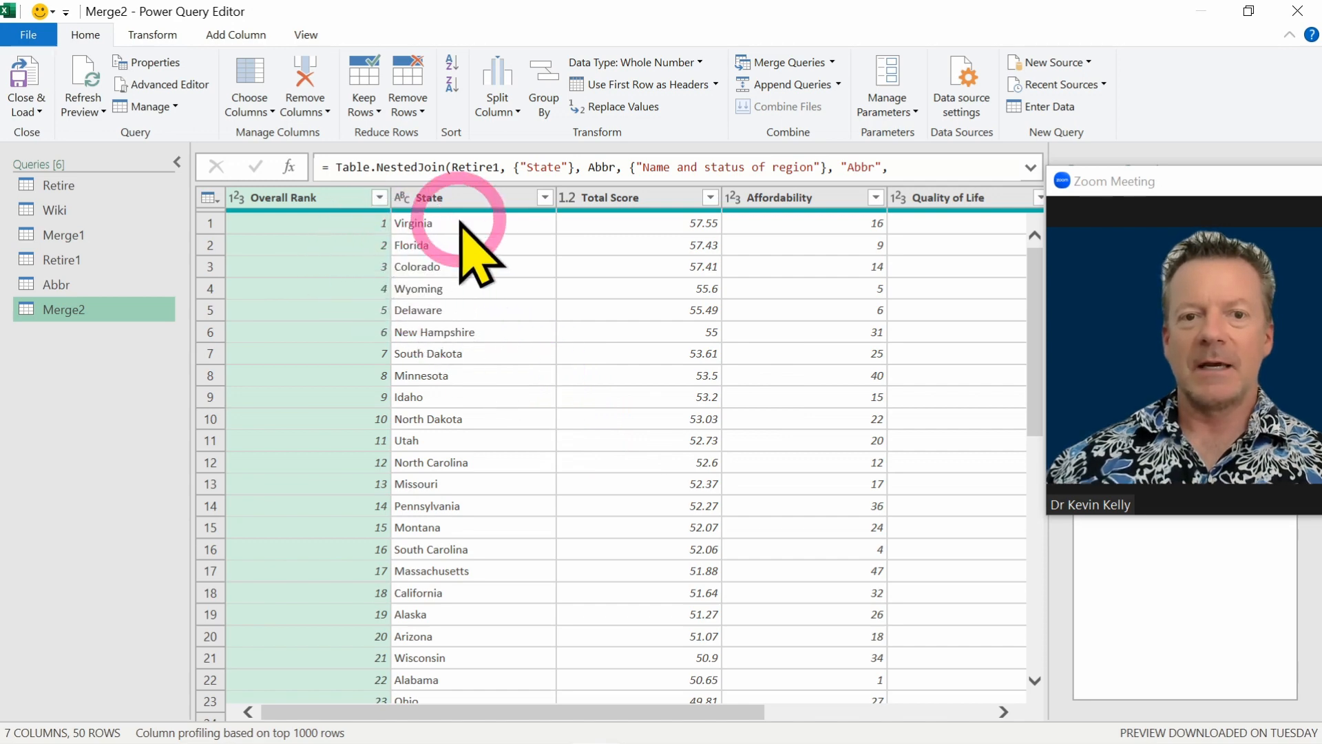
Expand only ANSI from the merged Abbr column without the original name prefix, and move it directly after Overall Rank.
mouse_move(694, 712)
left_mouse_down()
mouse_move(939, 717)
mouse_move(990, 733)
left_mouse_up()
left_click_drag(1119, 177, 1149, 242)
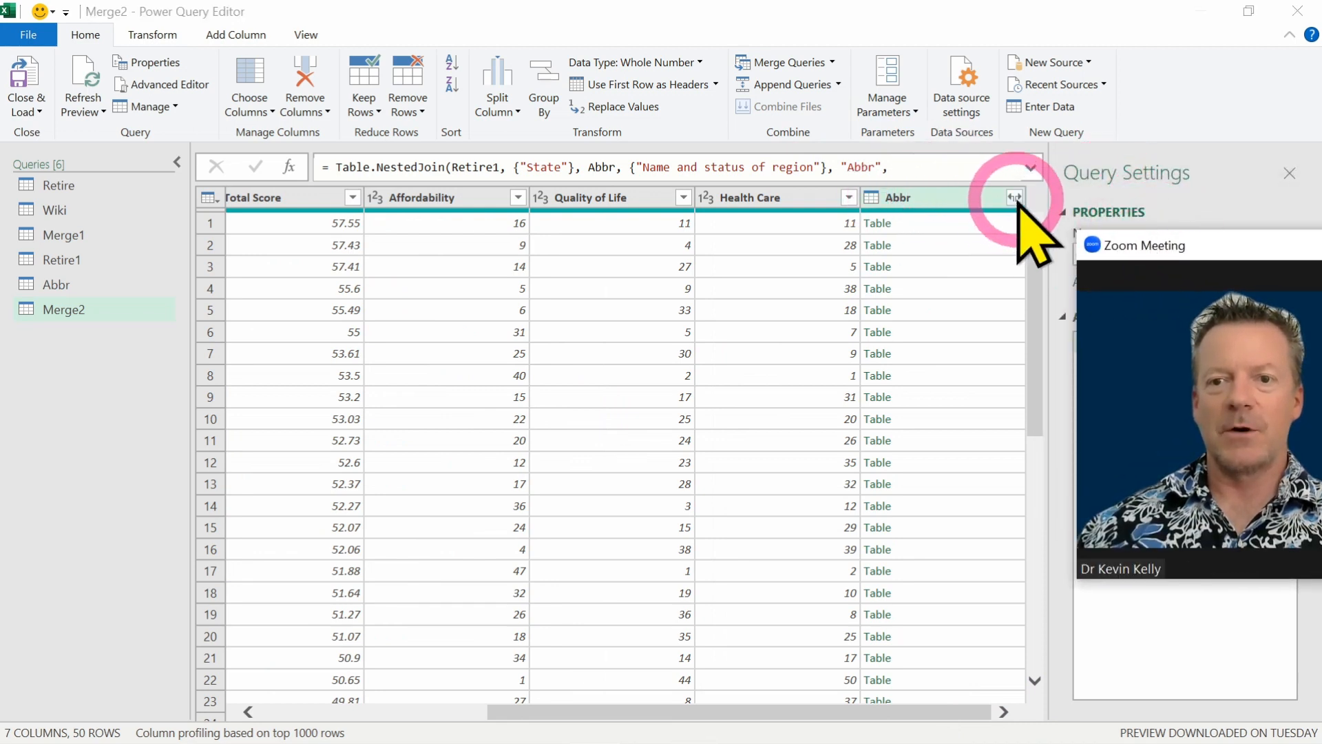
left_click(1014, 198)
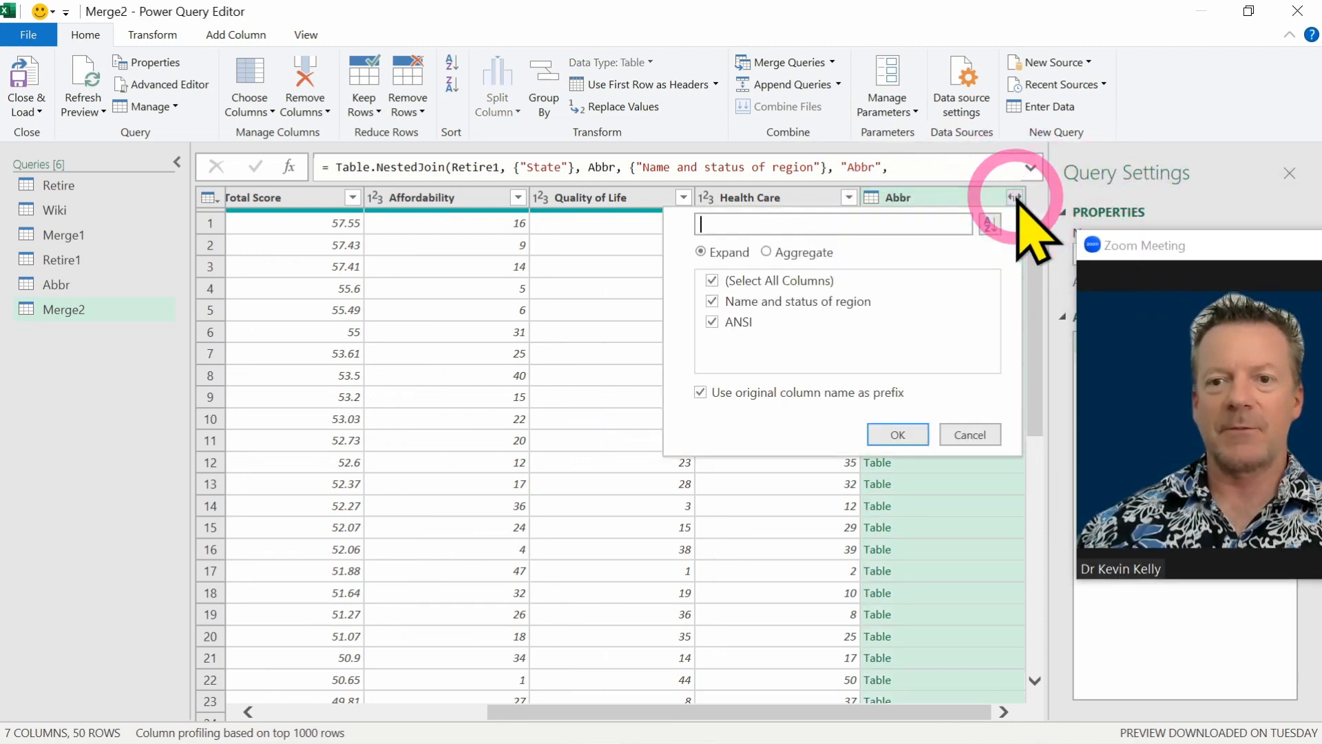
left_click(701, 394)
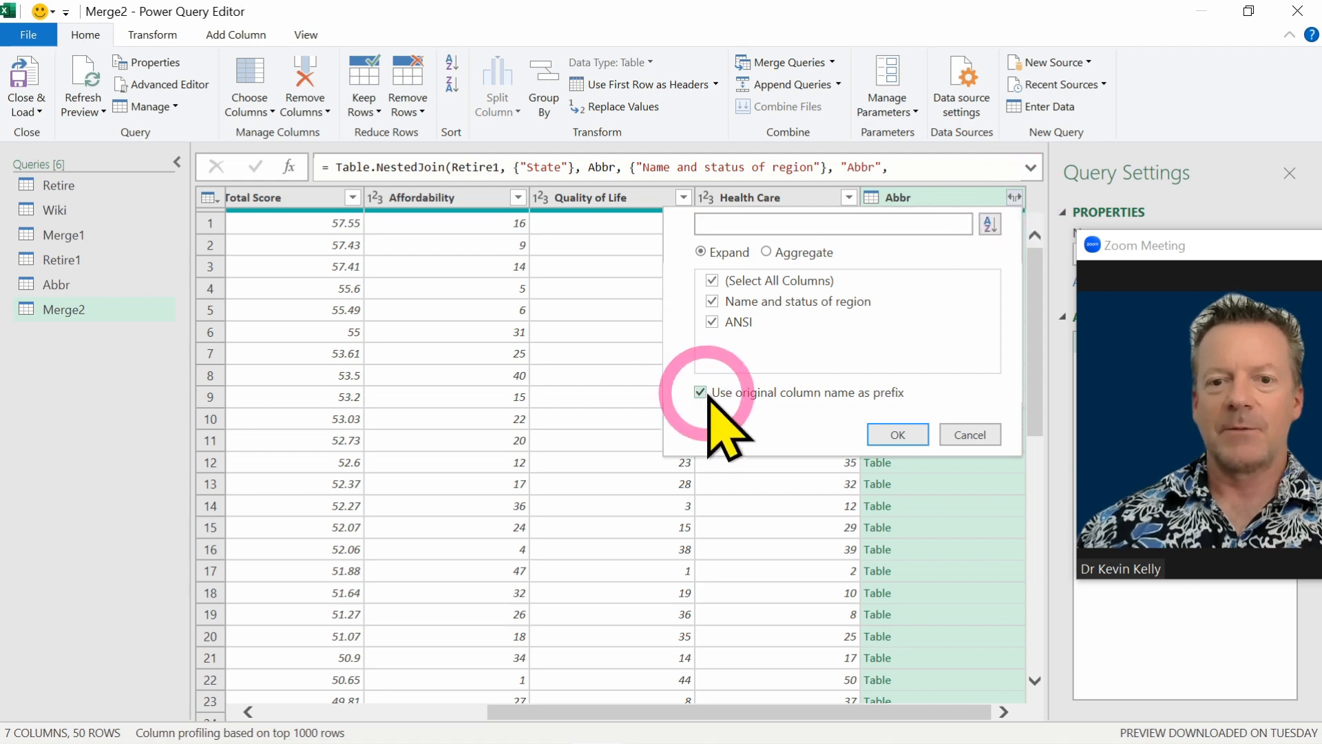
left_click(705, 394)
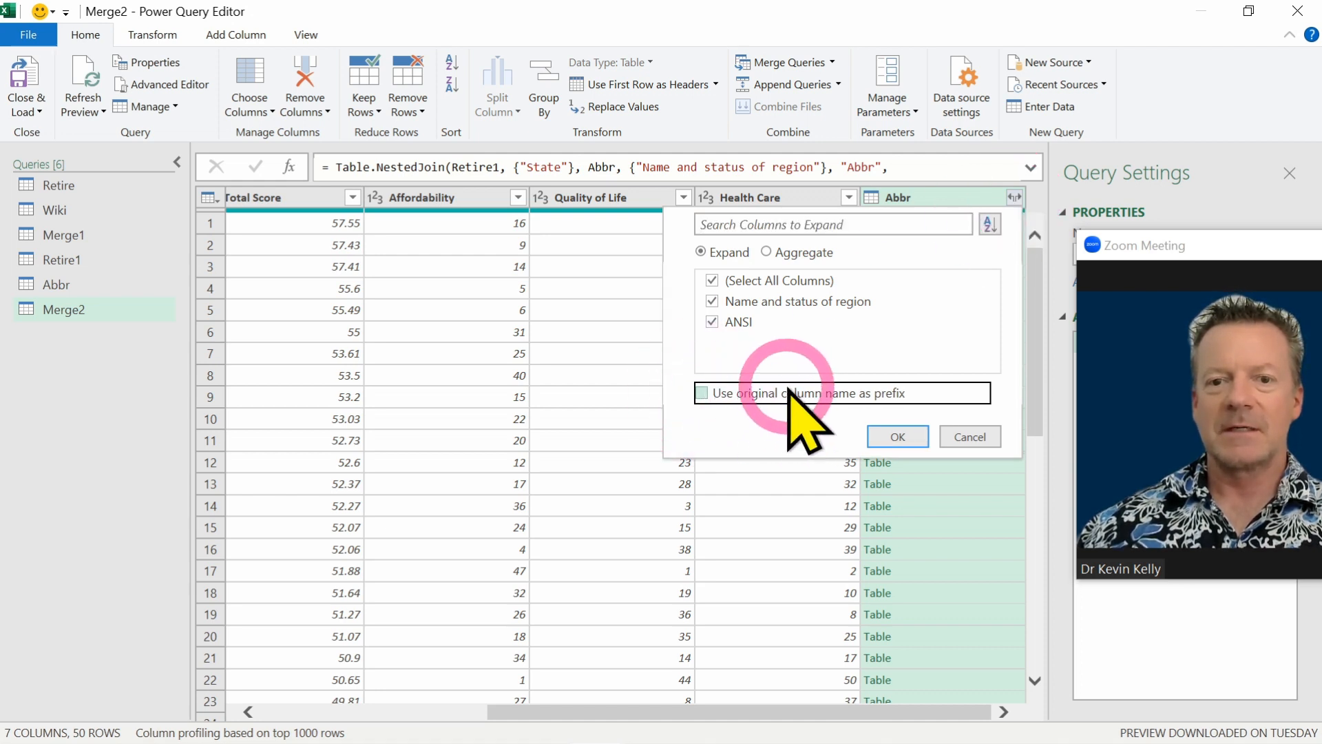
left_click(714, 302)
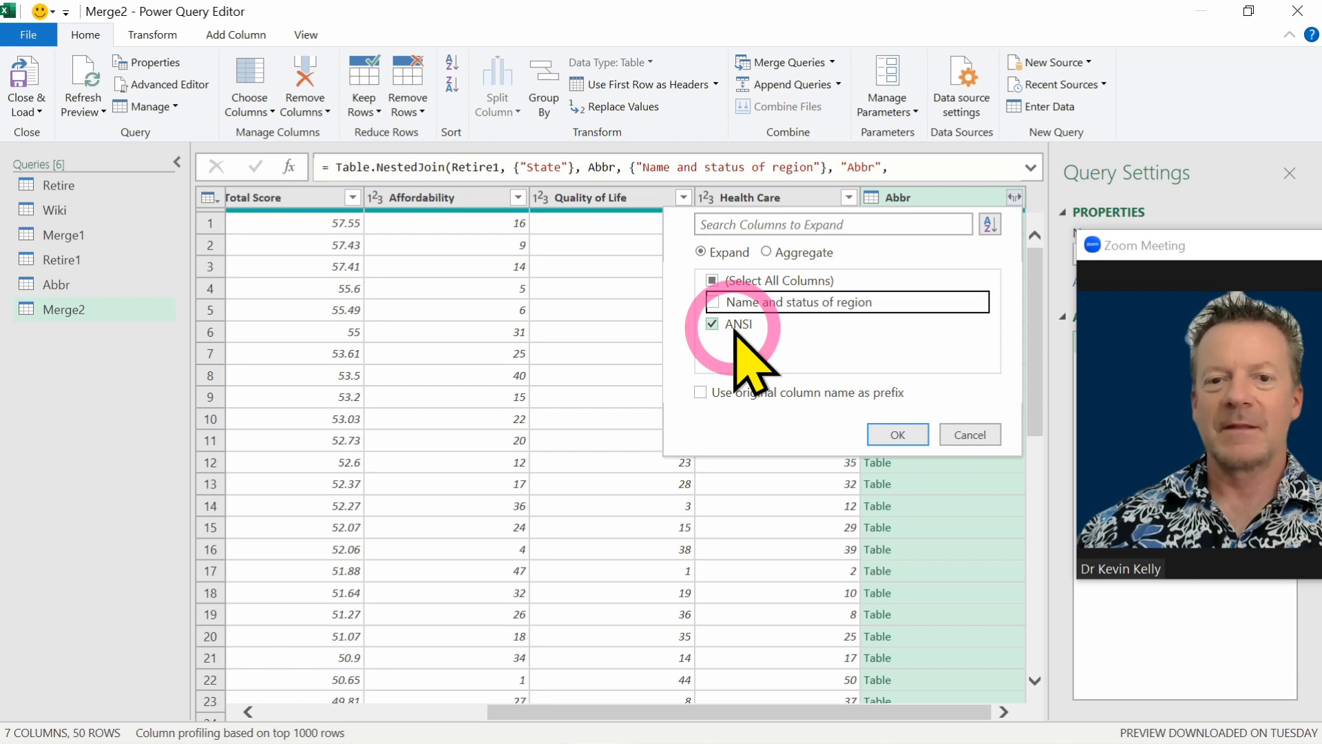
left_click(891, 439)
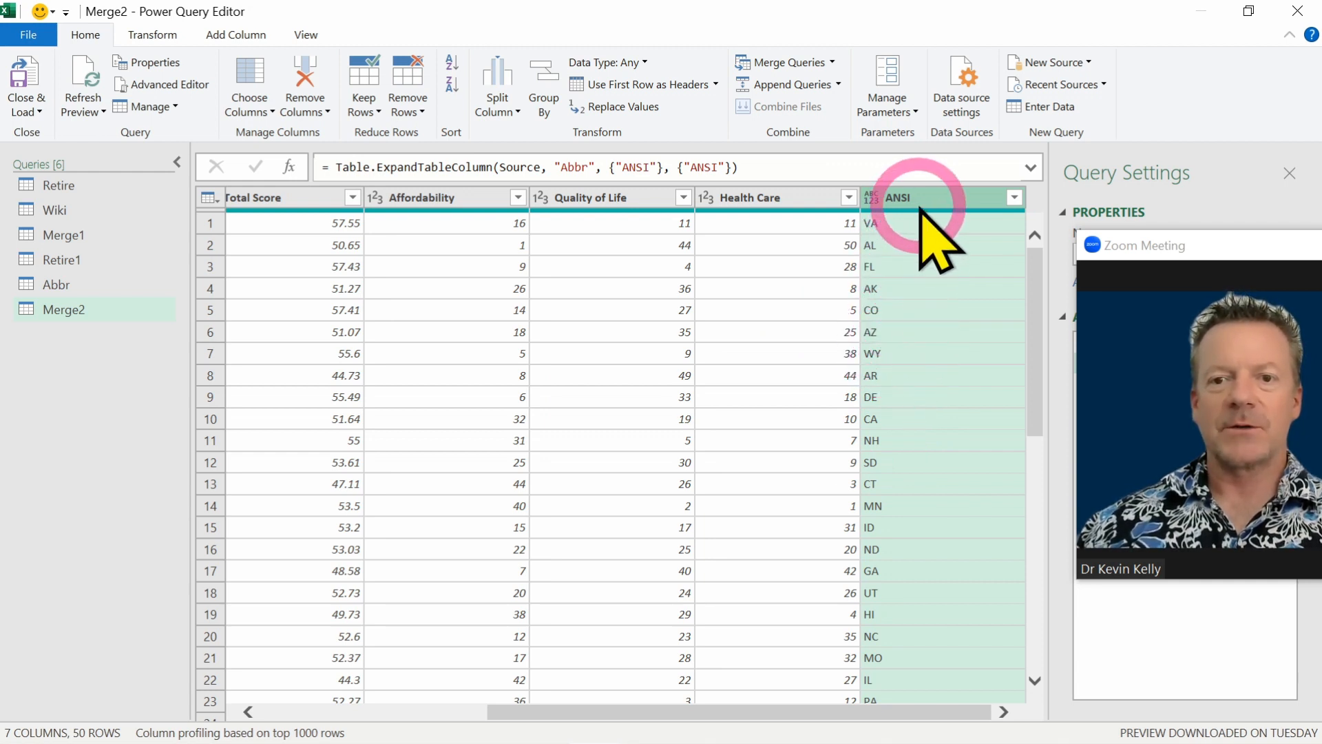
left_click_drag(922, 201, 396, 188)
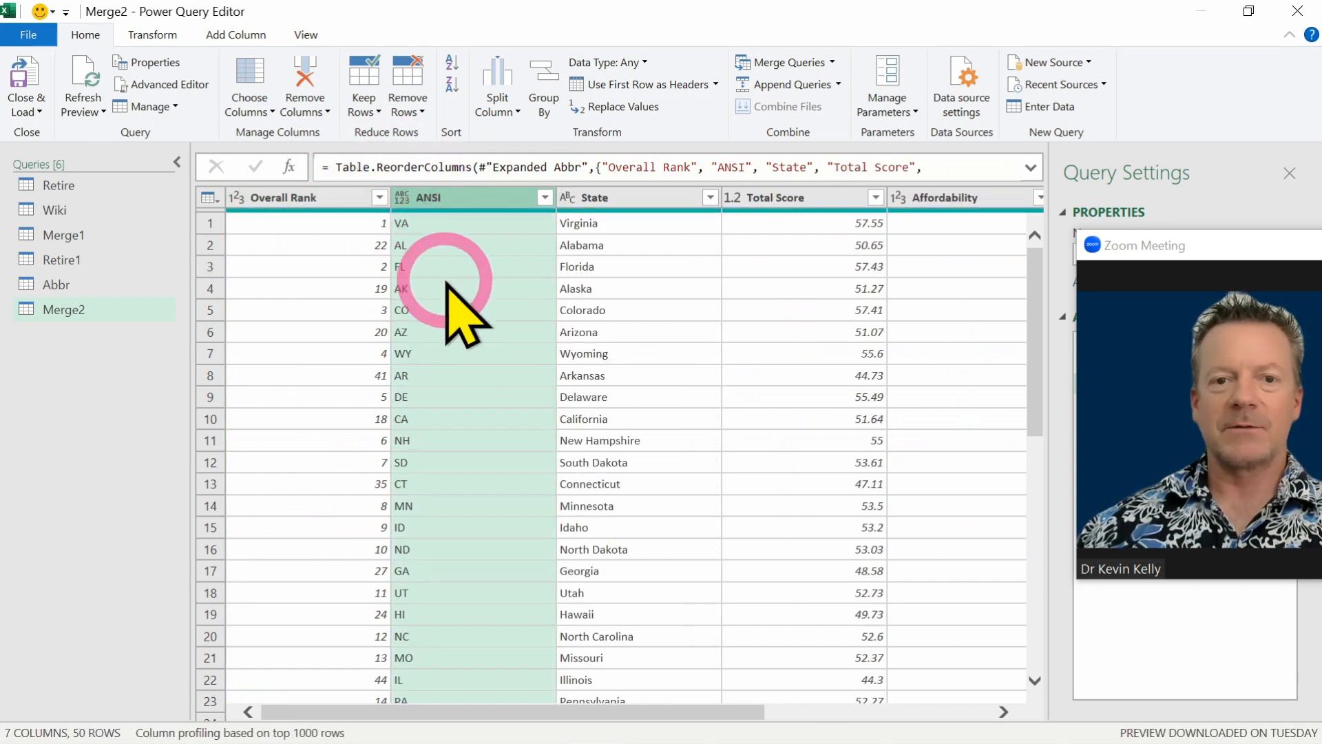
Remove the State column from the merged query and close and load the queries into the Excel workbook.
left_click(659, 206)
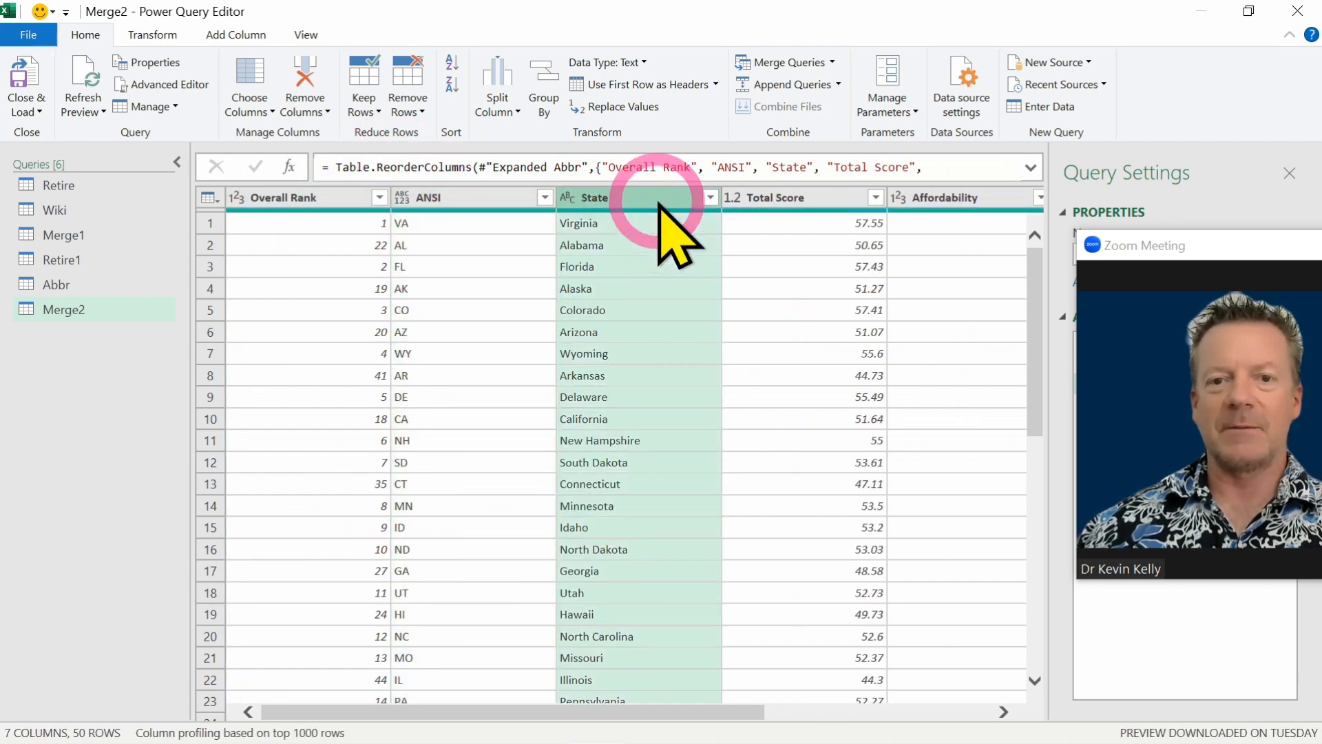
right_click(659, 205)
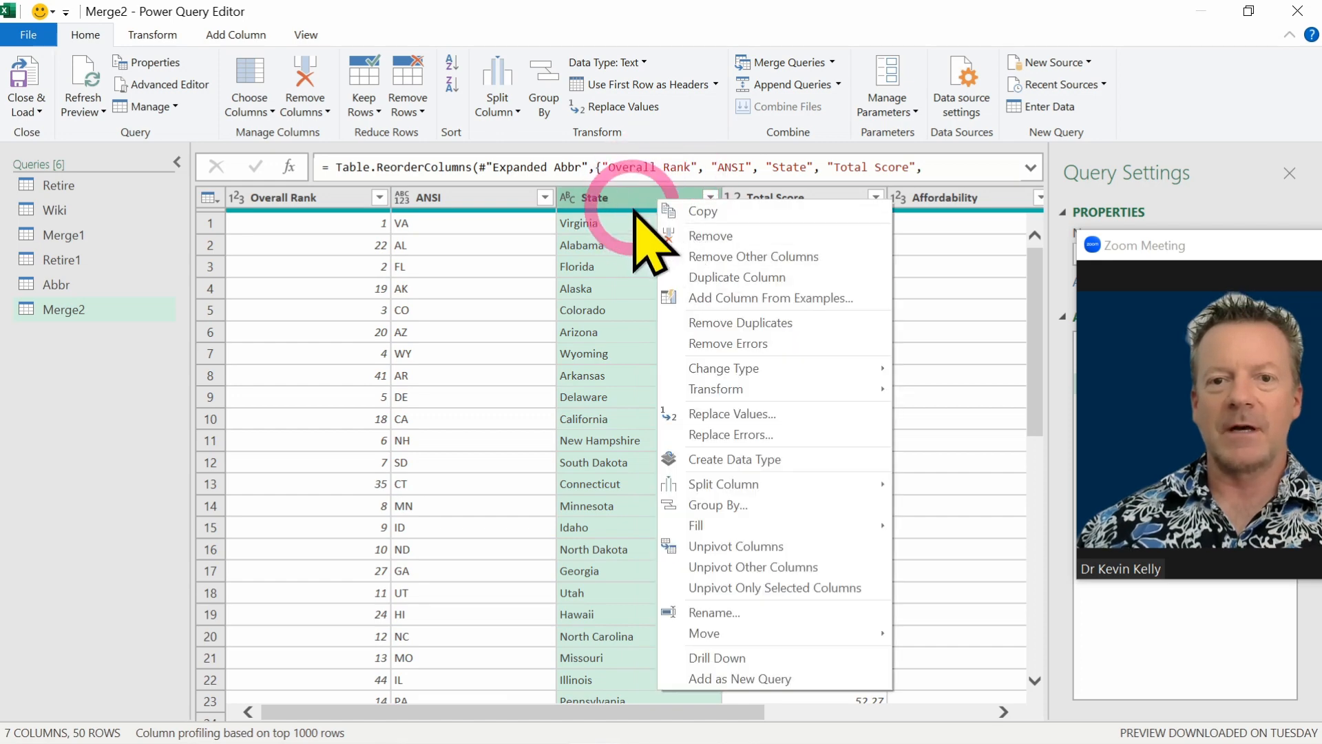
left_click(308, 69)
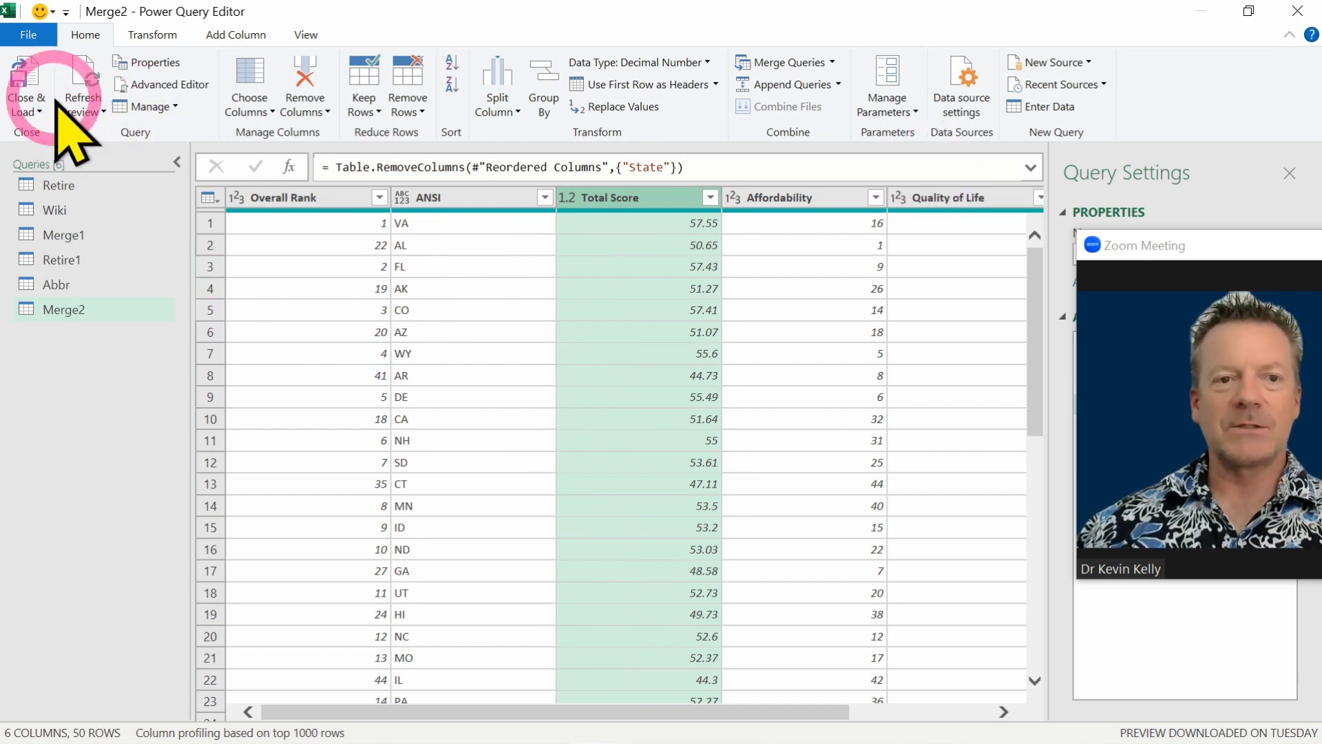
left_click(34, 80)
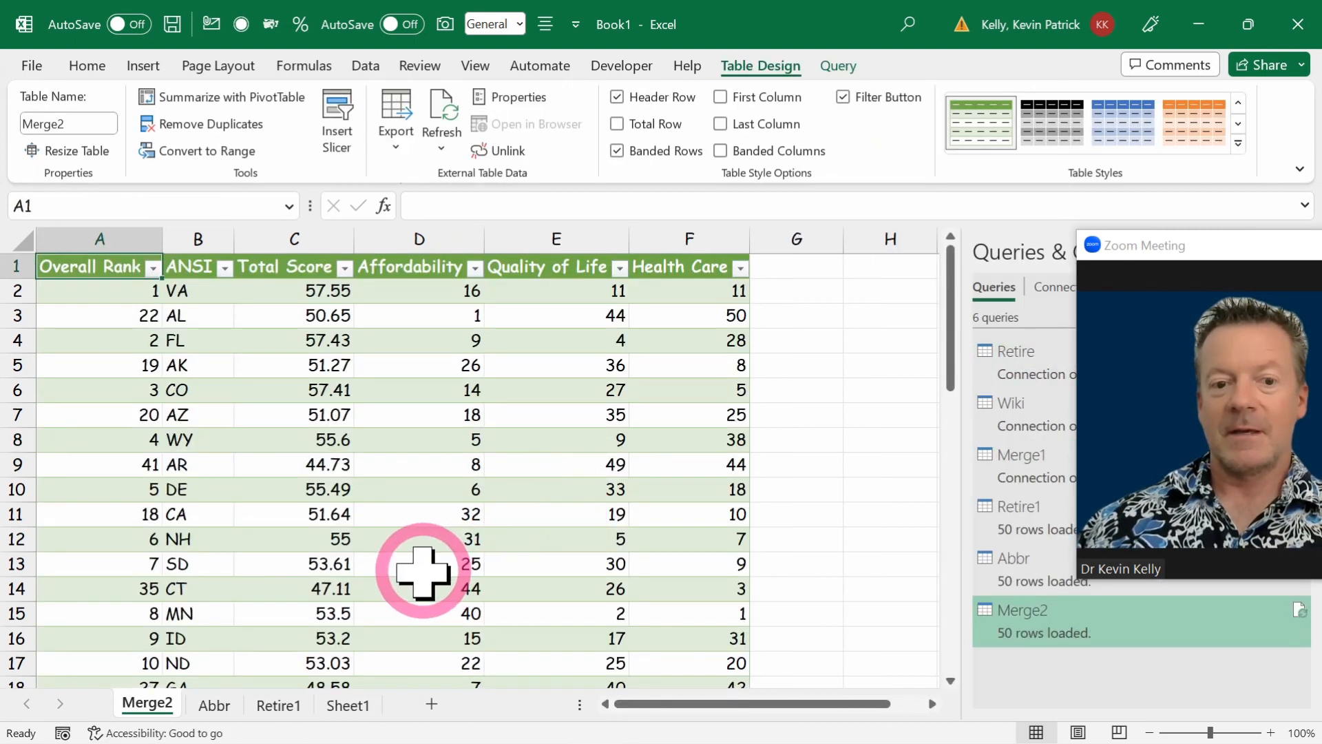
left_click(141, 570)
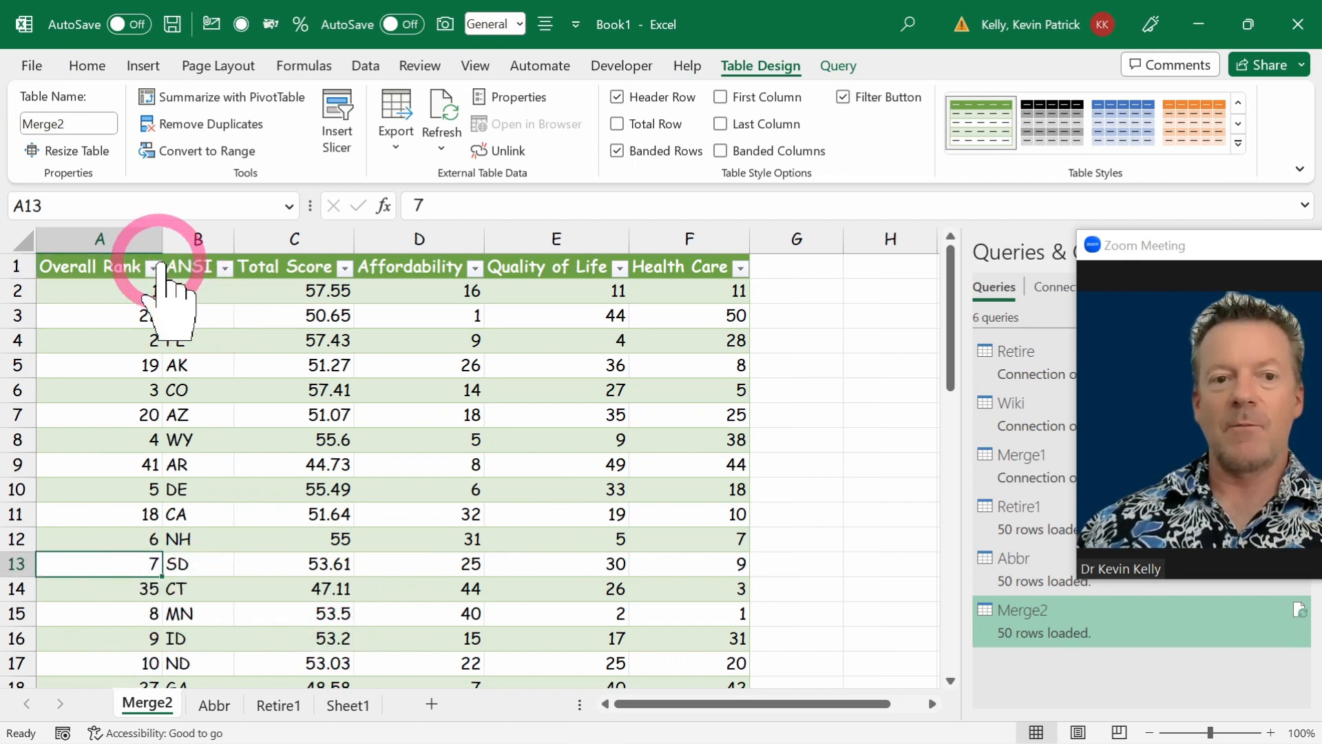
left_click_drag(134, 231, 195, 236)
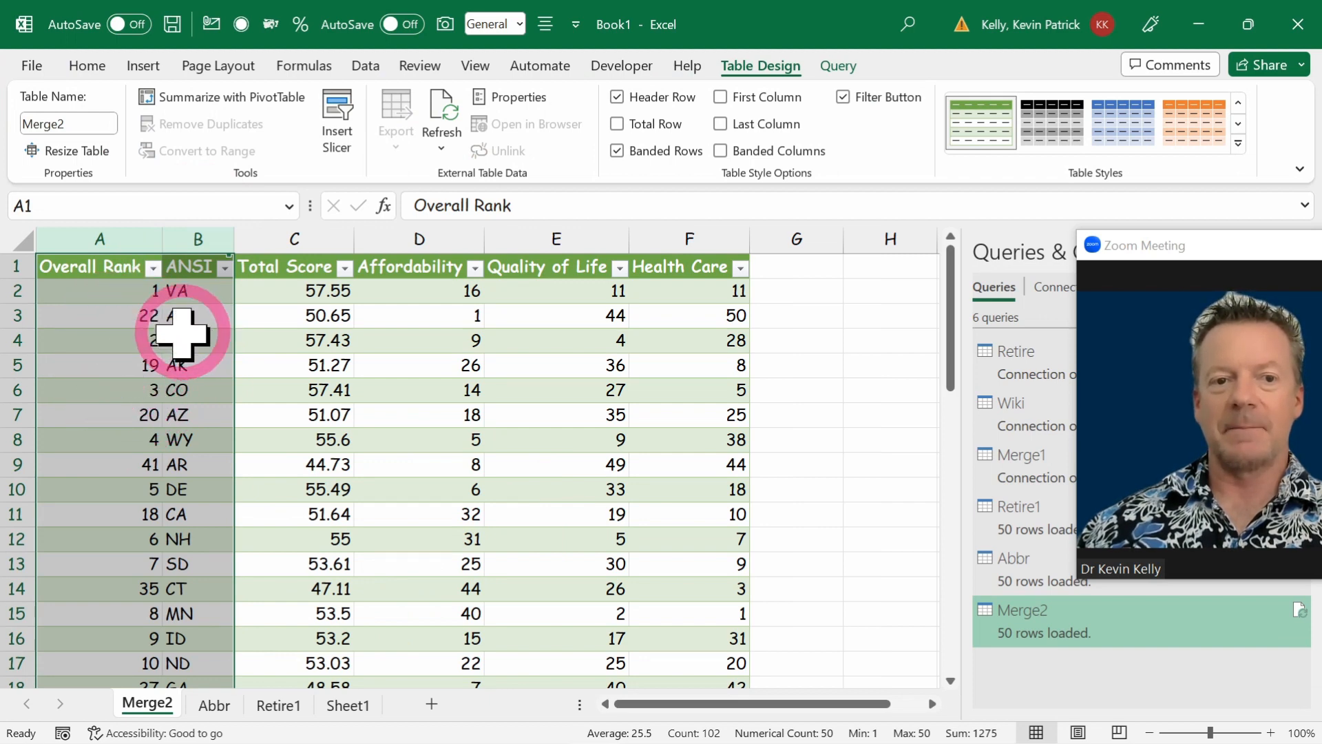
left_click(143, 65)
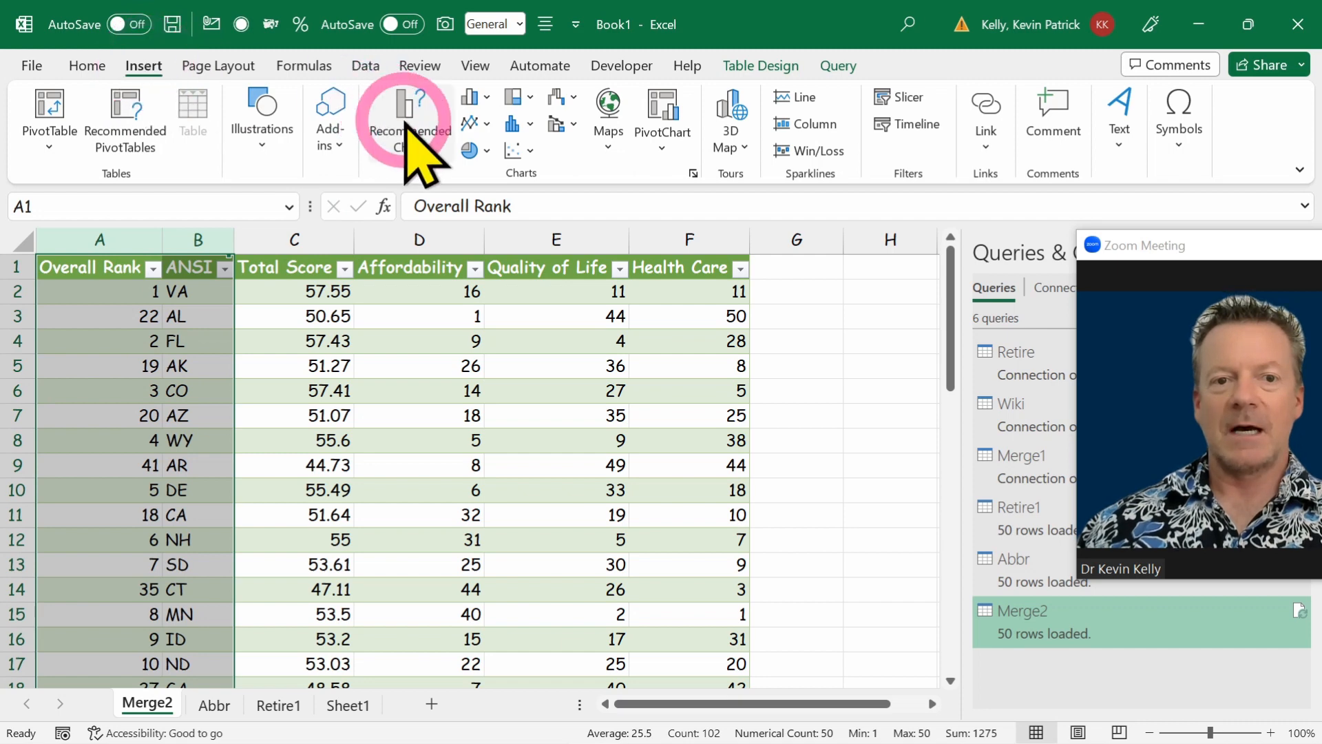
left_click(383, 392)
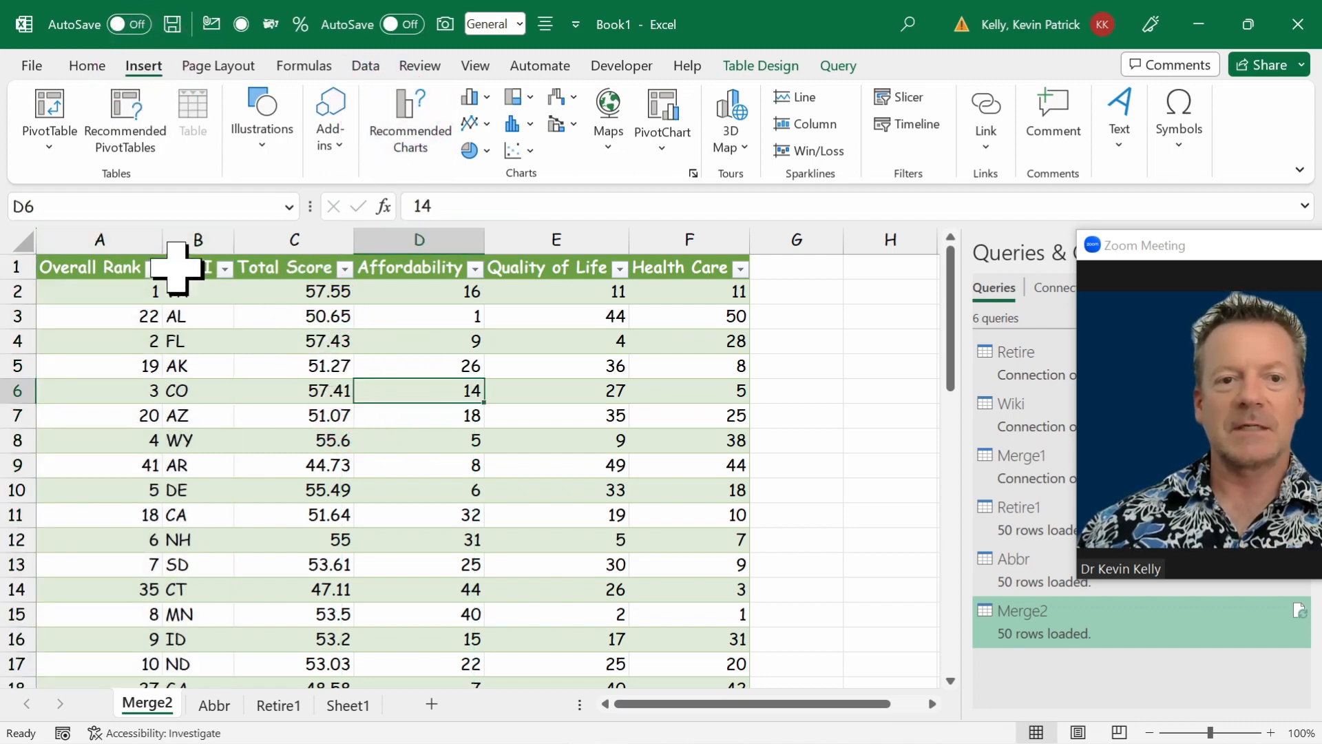
Insert a Clustered Column chart from the ANSI and Total Score columns of the merged table.
left_click_drag(202, 238, 282, 241)
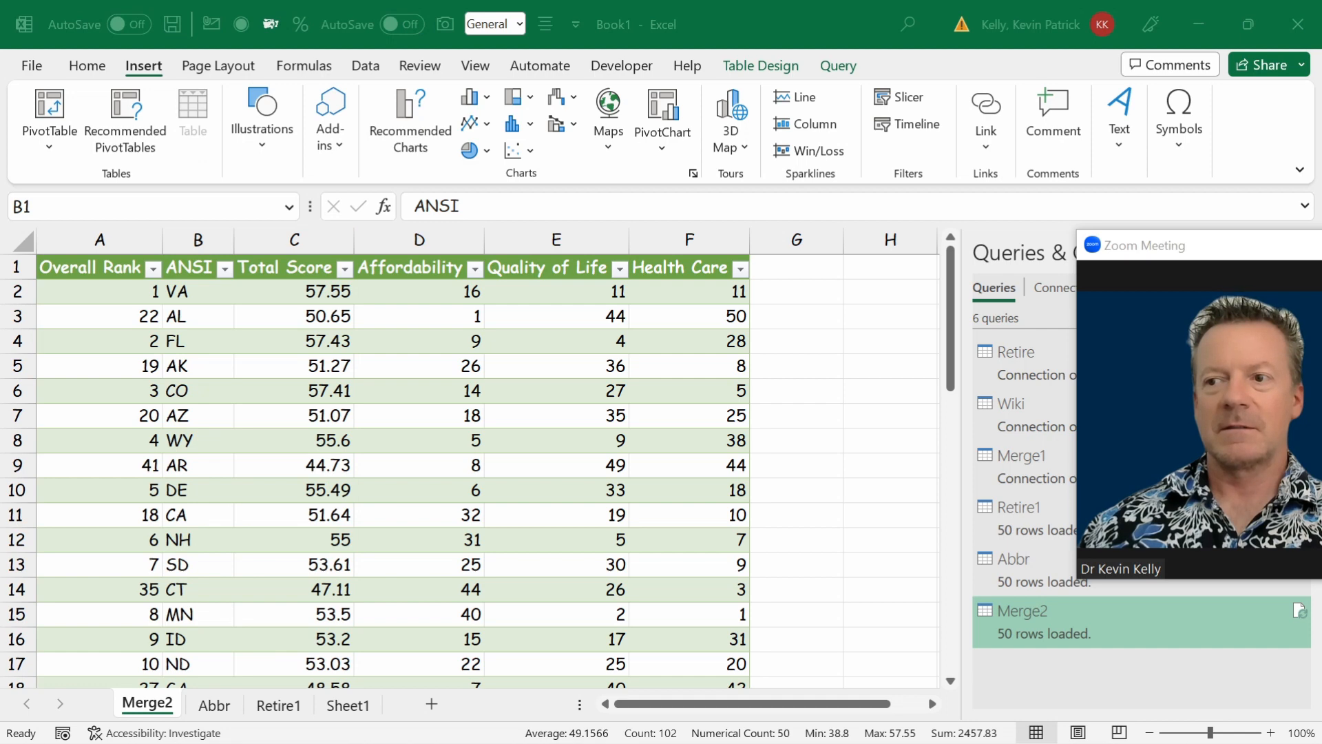
left_click(409, 118)
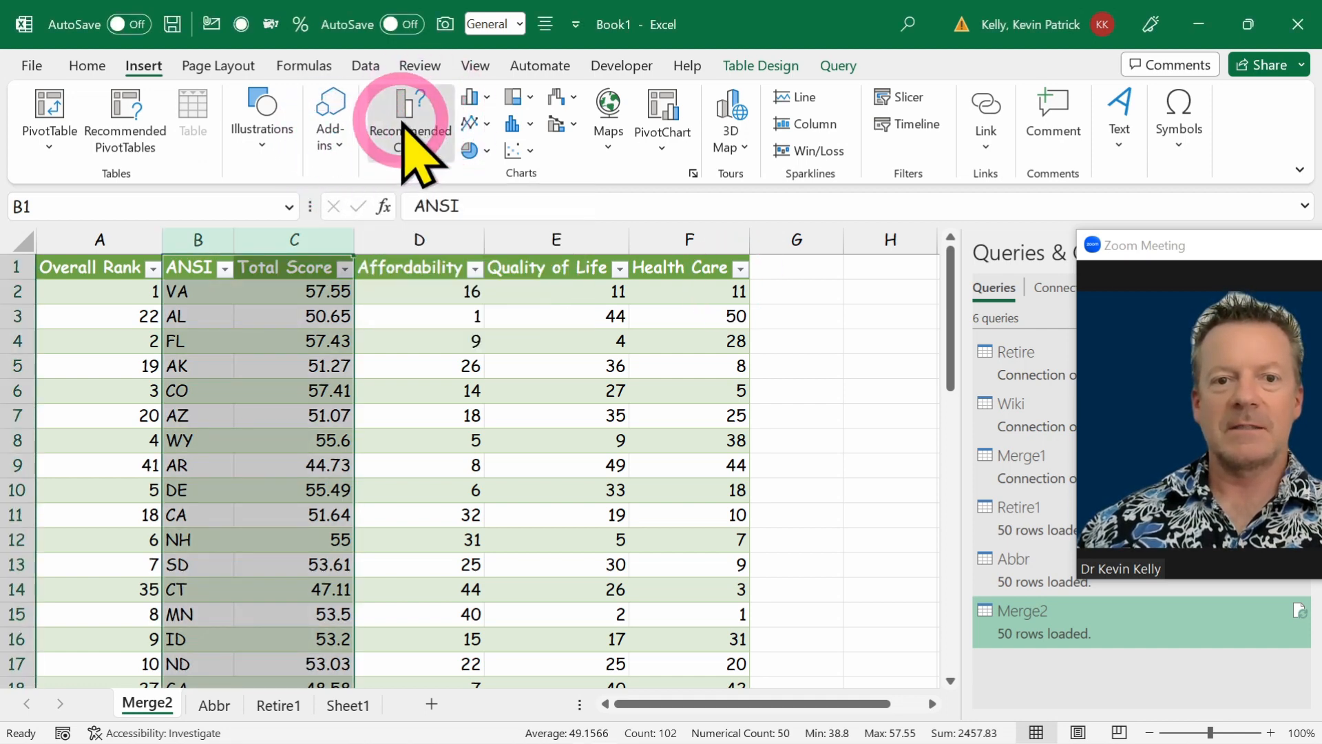
left_click(483, 110)
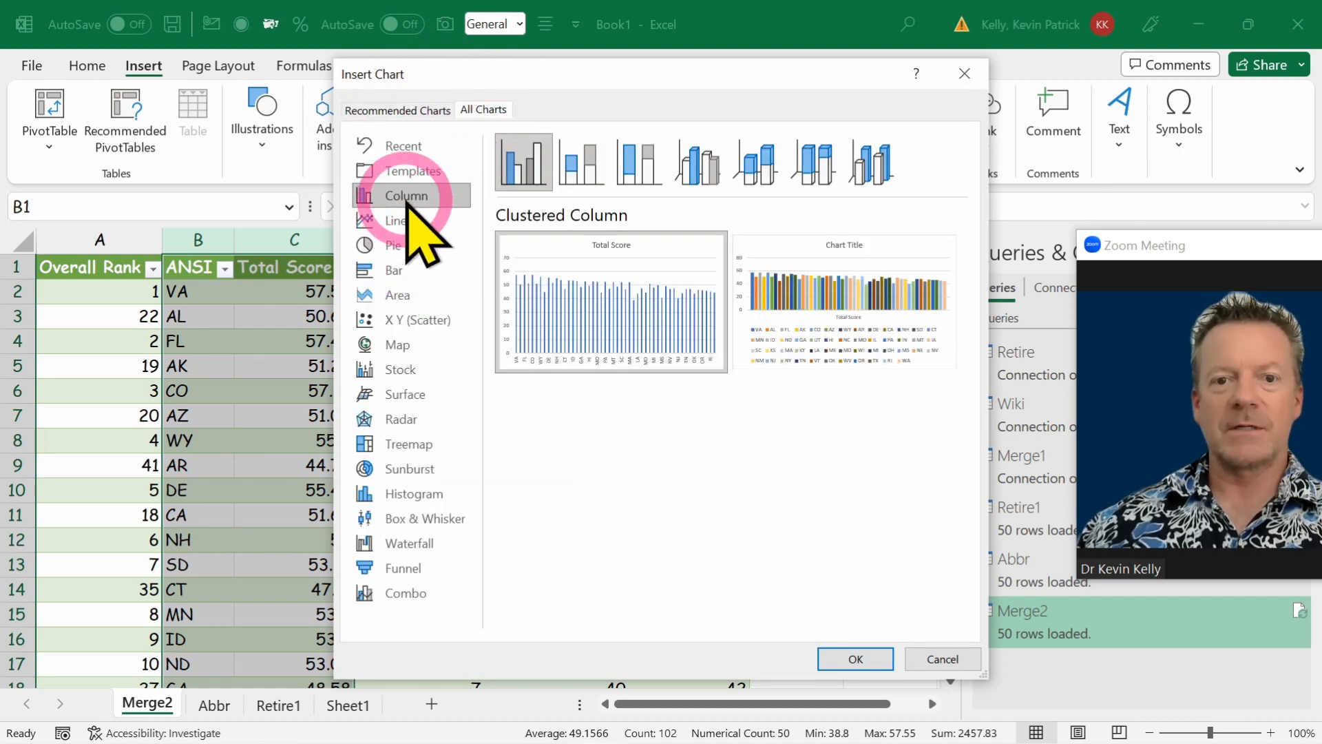
mouse_move(569, 298)
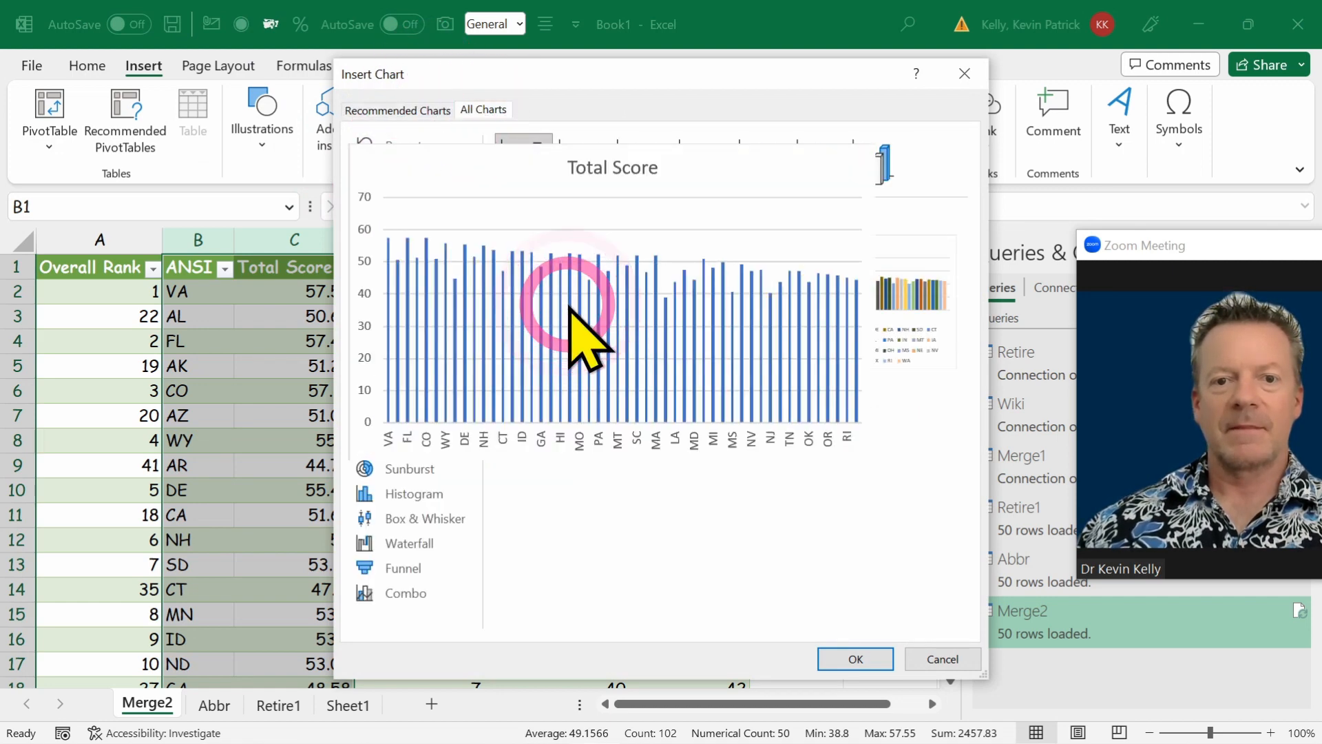
left_click(856, 660)
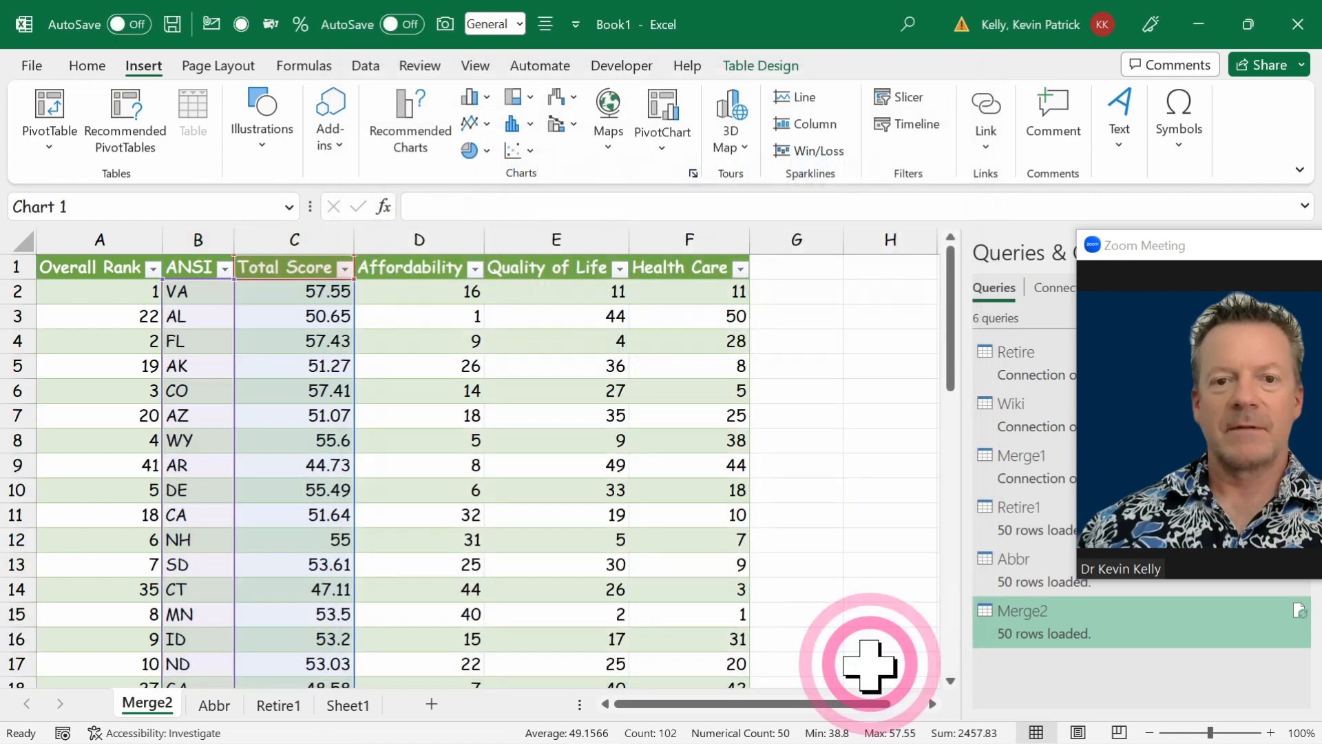
Widen the Total Score chart to span from column A to column J, closing Queries & Connections to make room.
left_click_drag(739, 475, 978, 478)
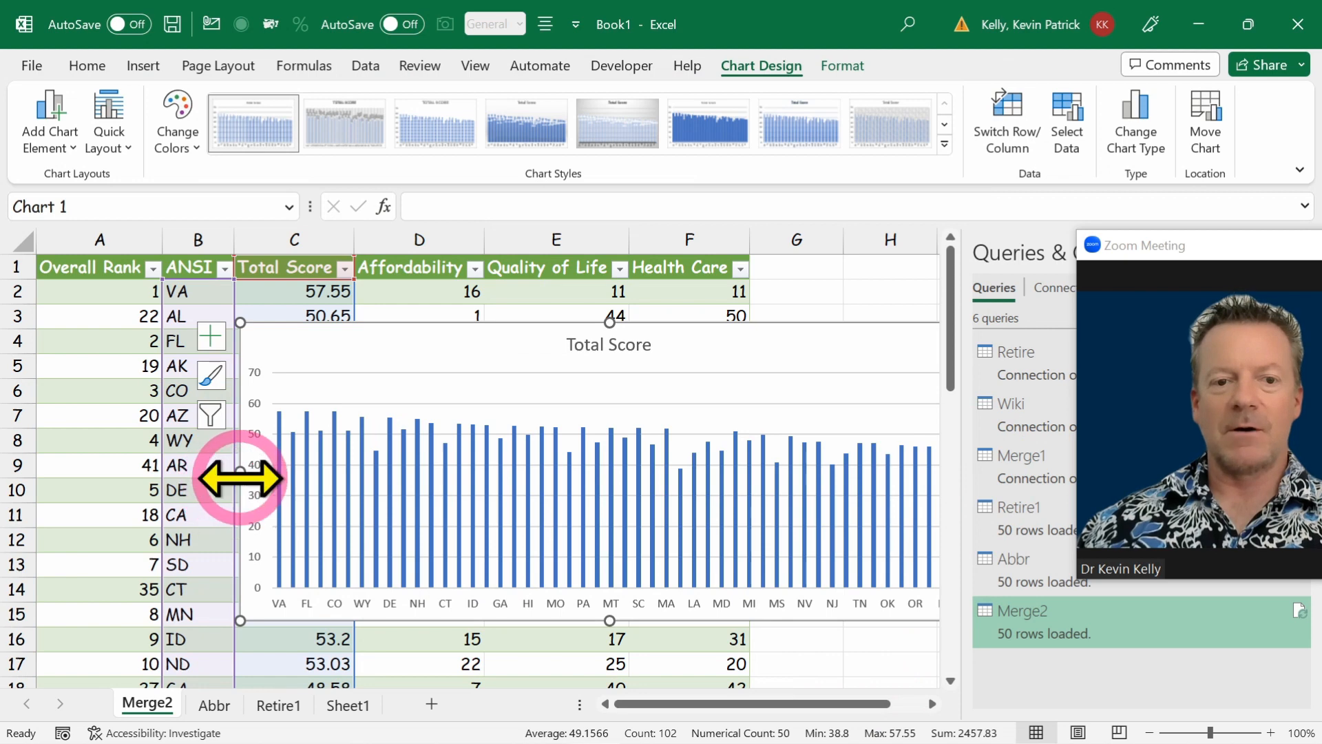
left_click_drag(237, 476, 85, 472)
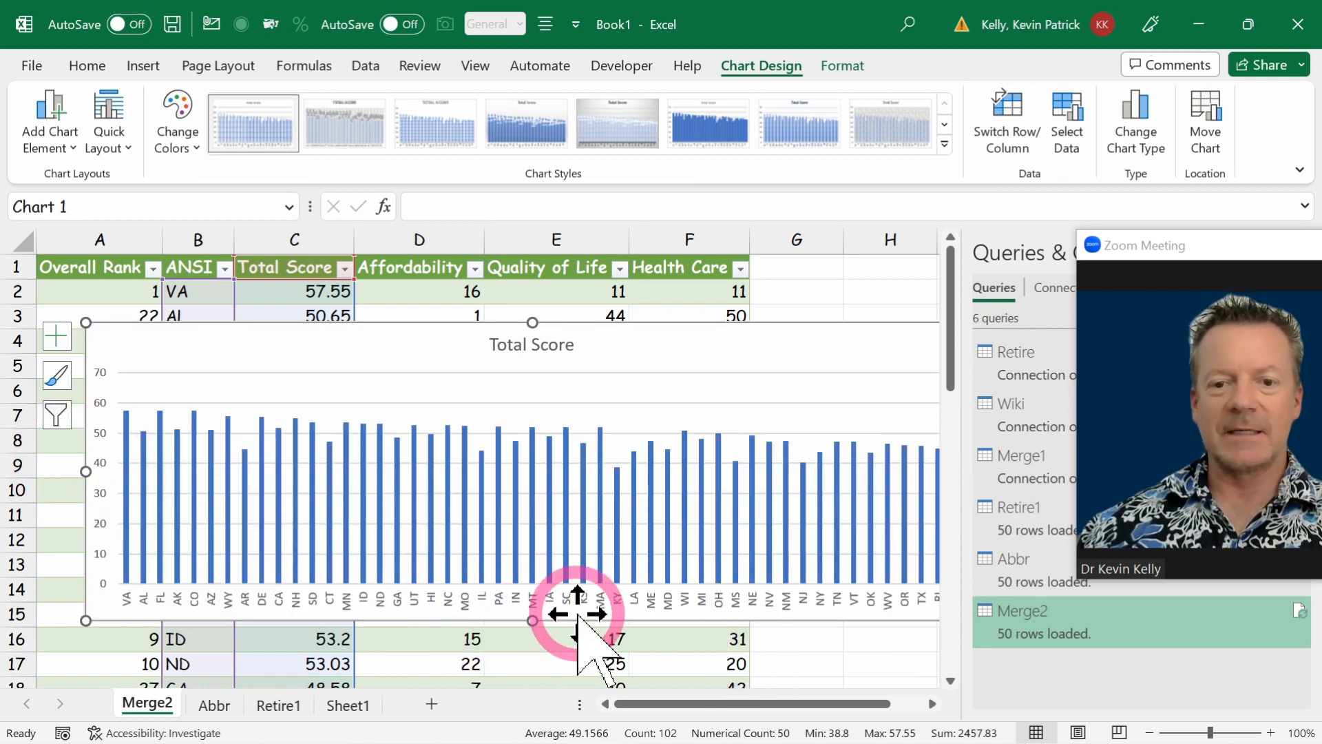
left_click_drag(1120, 237, 1122, 283)
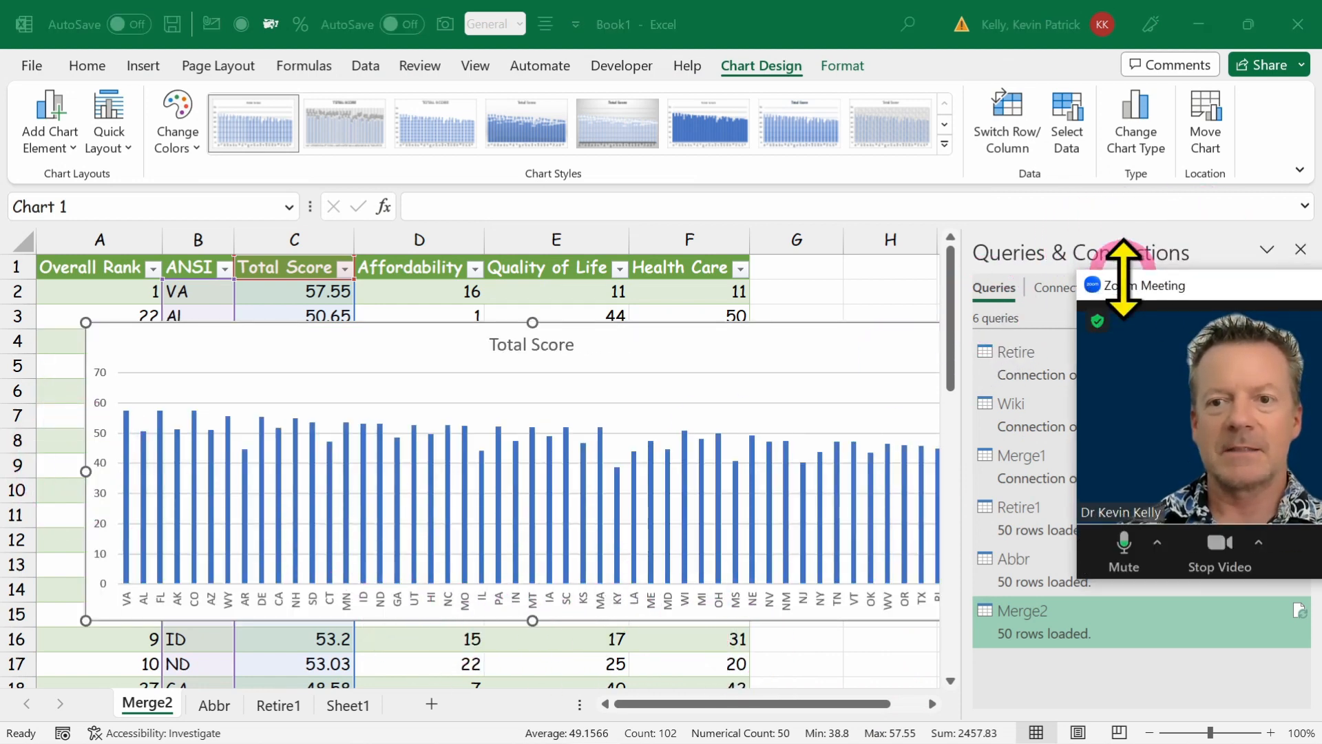
left_click(1300, 250)
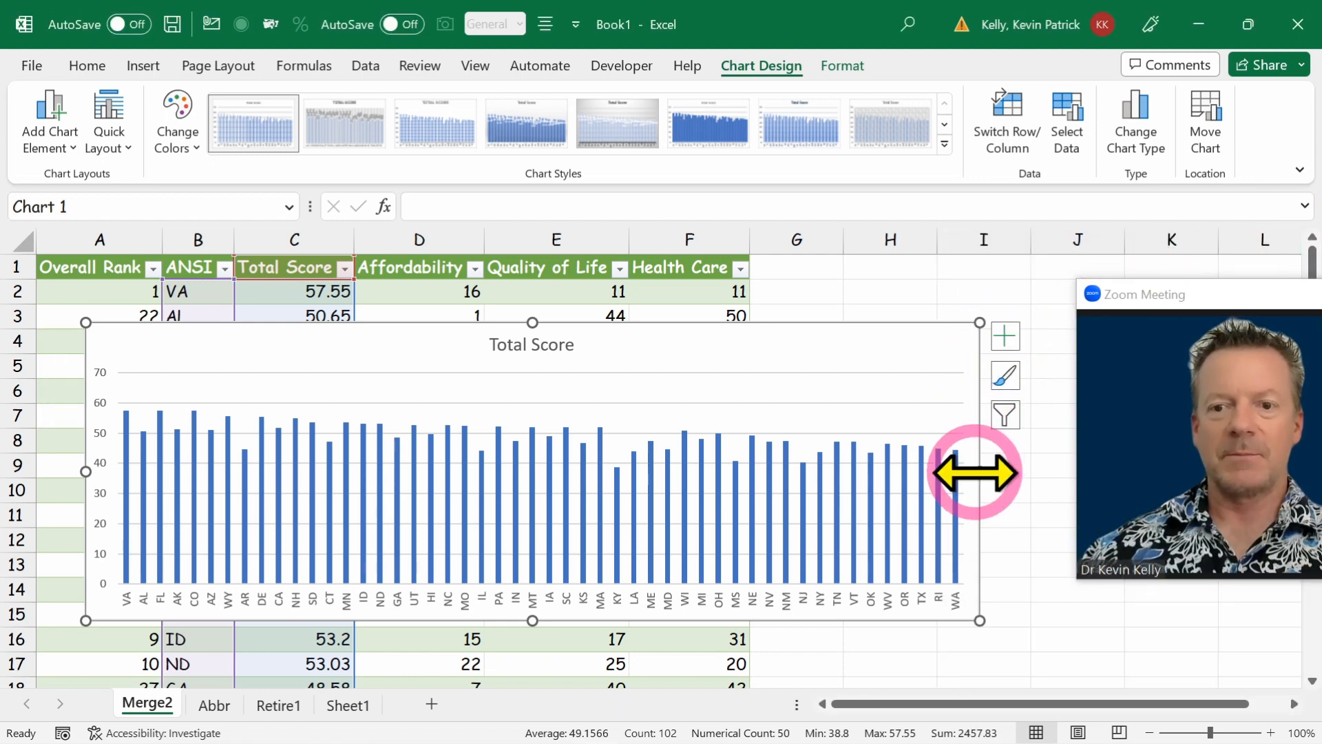
left_click_drag(975, 472, 1092, 473)
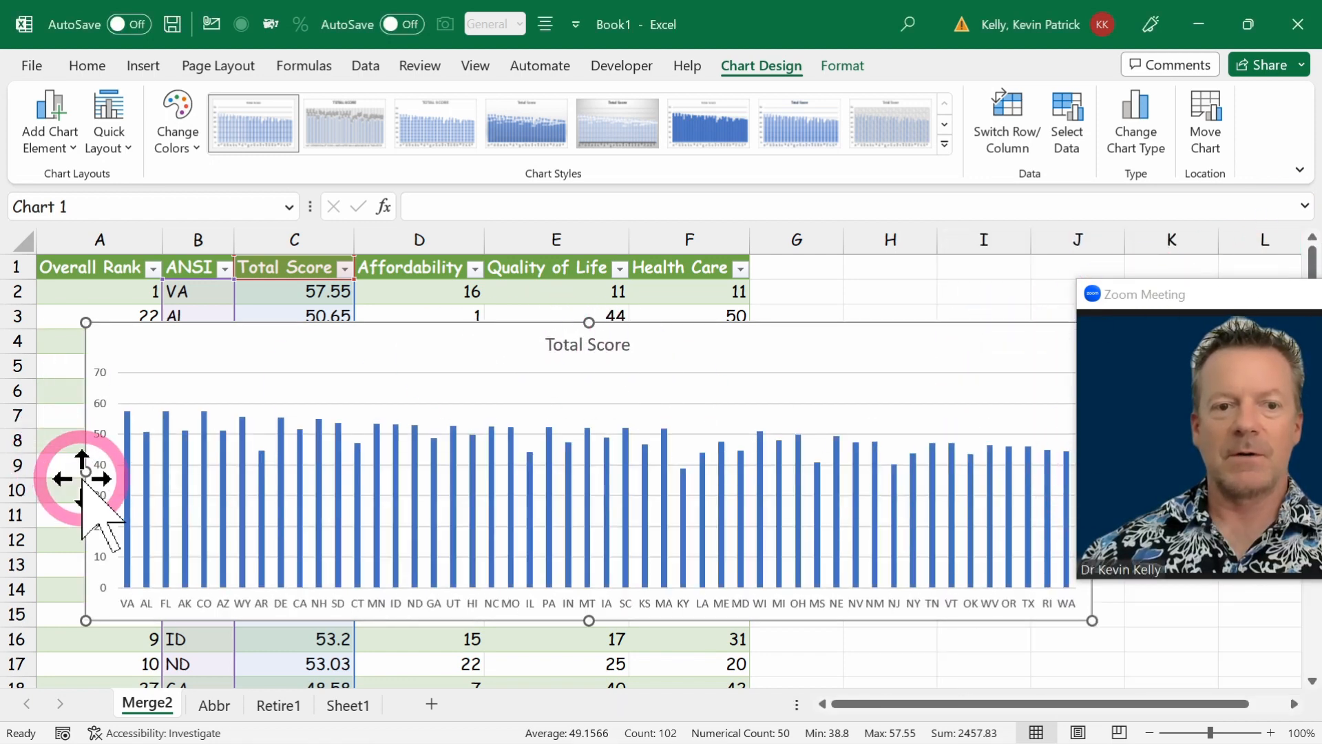
left_click_drag(85, 472, 60, 473)
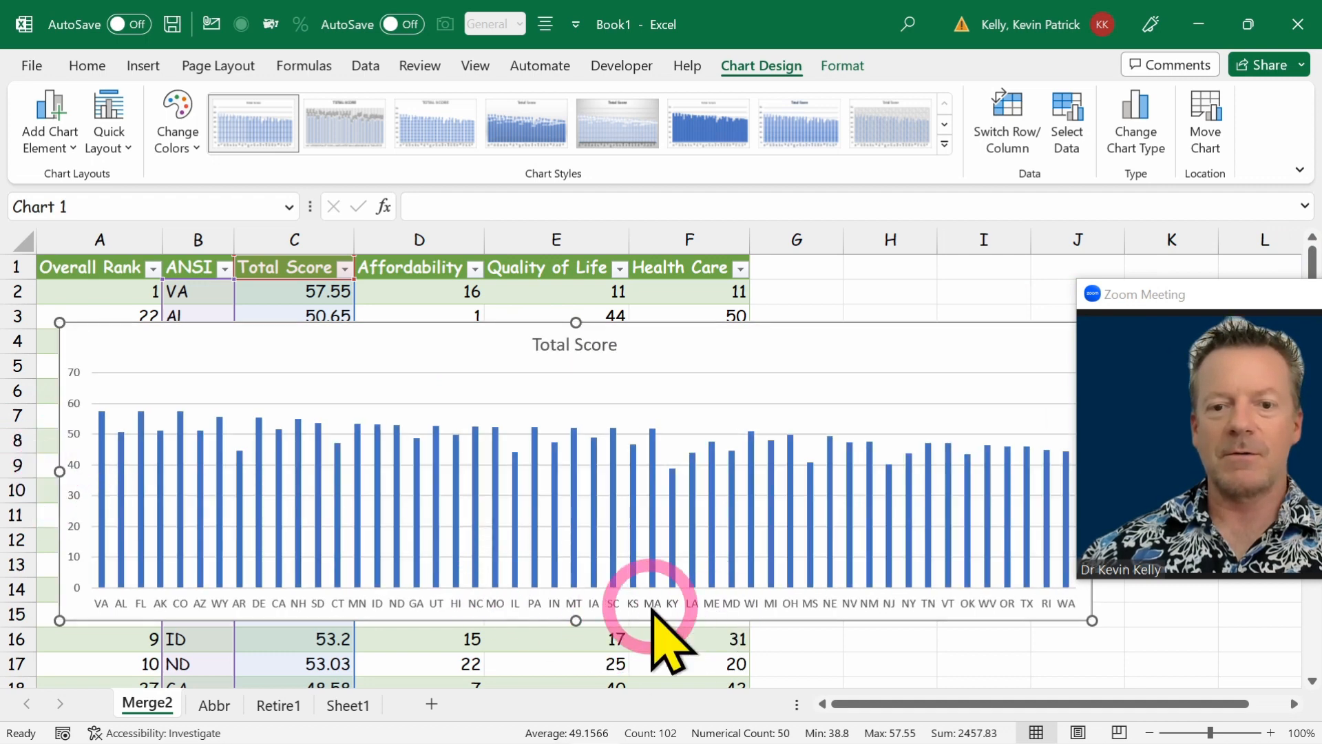
Sort the merged table by Total Score from largest to smallest.
left_click(282, 293)
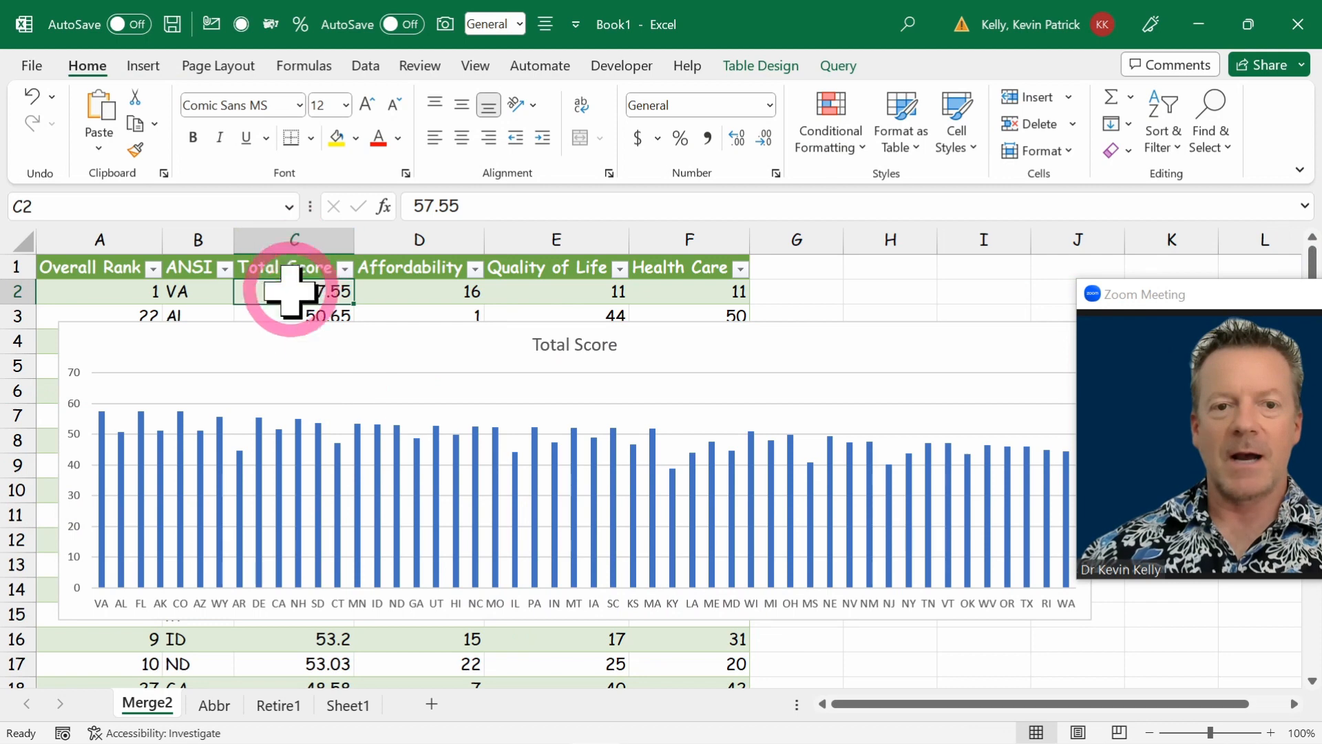
left_click(378, 66)
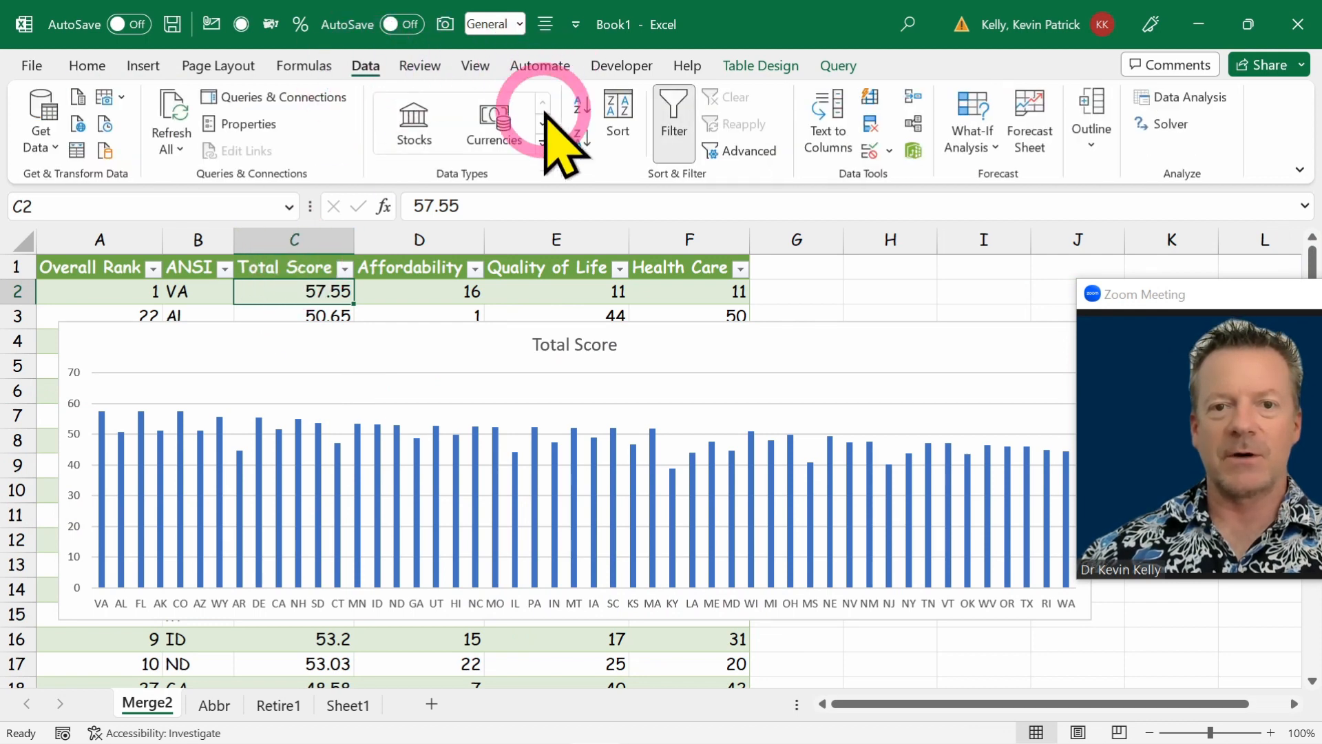
left_click(582, 138)
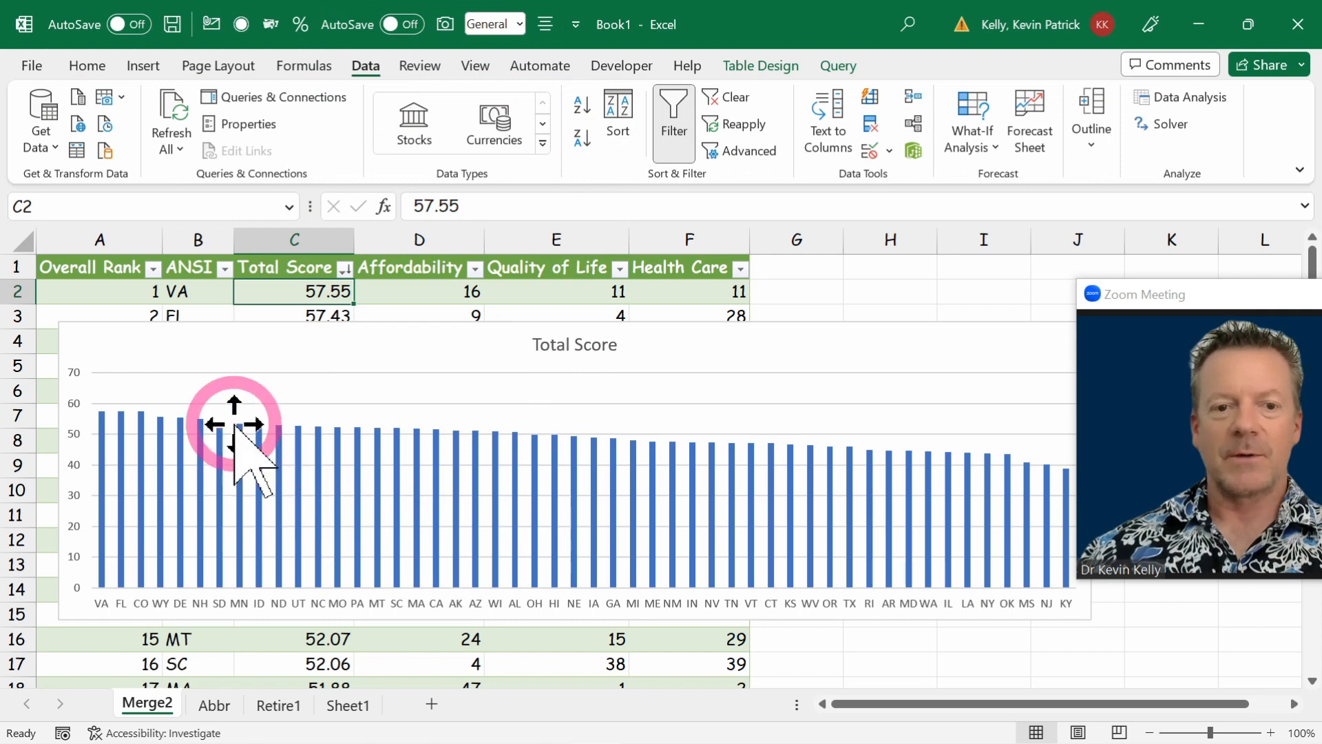
Shift the chart's data range to Quality of Life and sort the table by that column from largest to smallest.
left_click(209, 338)
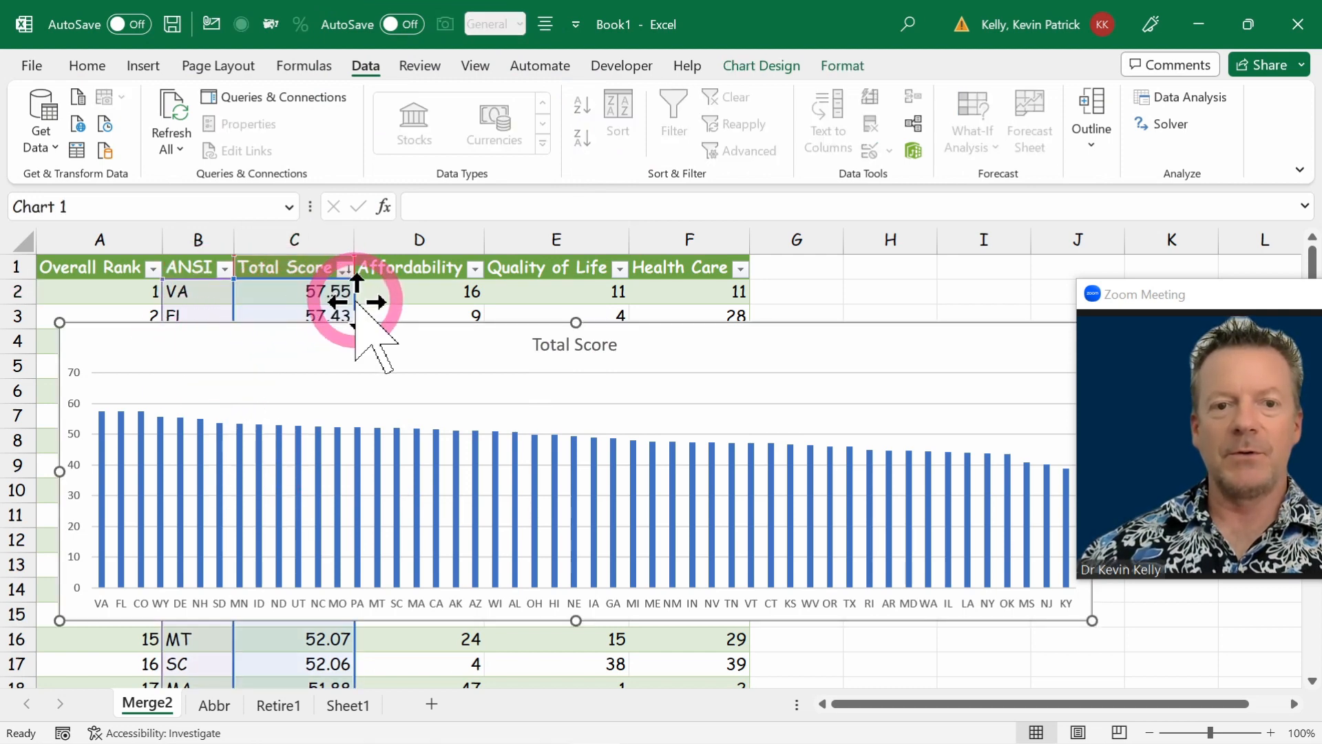
mouse_move(355, 301)
left_mouse_down()
mouse_move(395, 307)
mouse_move(75, 288)
mouse_move(627, 285)
mouse_move(555, 287)
left_mouse_up()
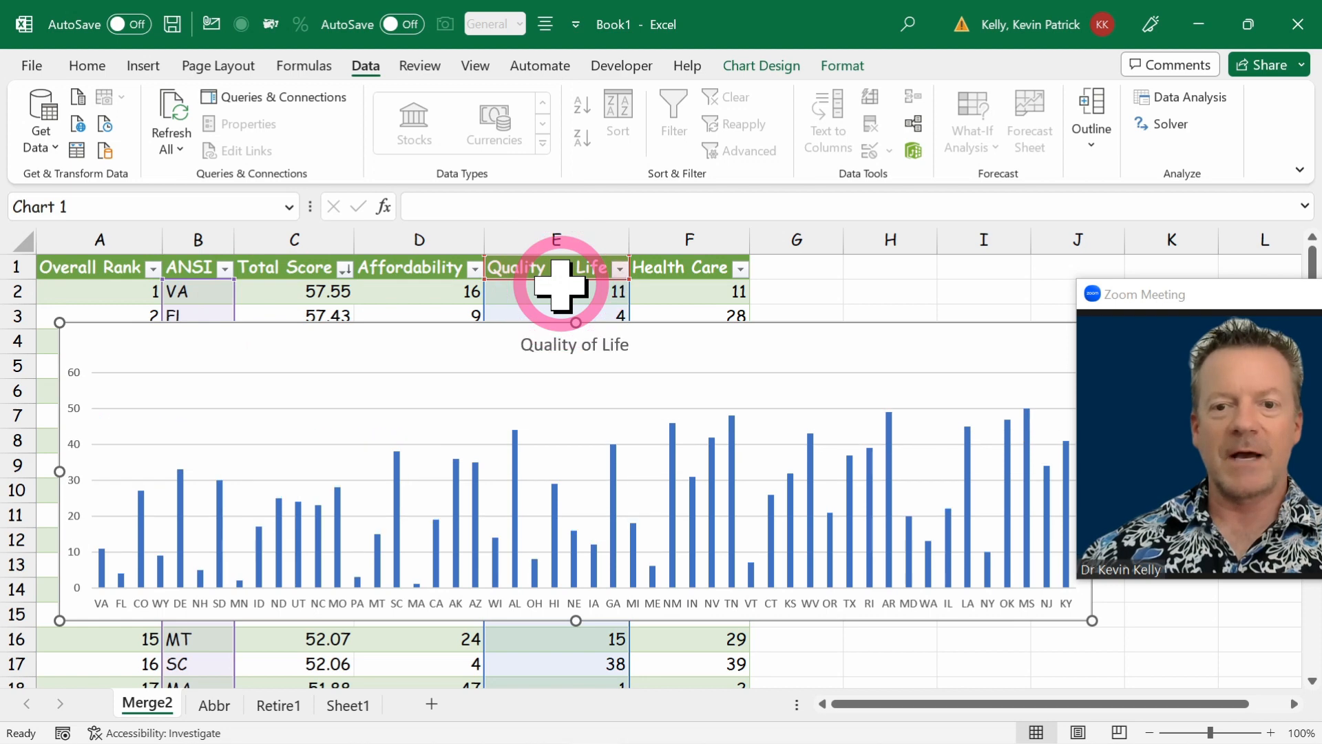
left_click(584, 297)
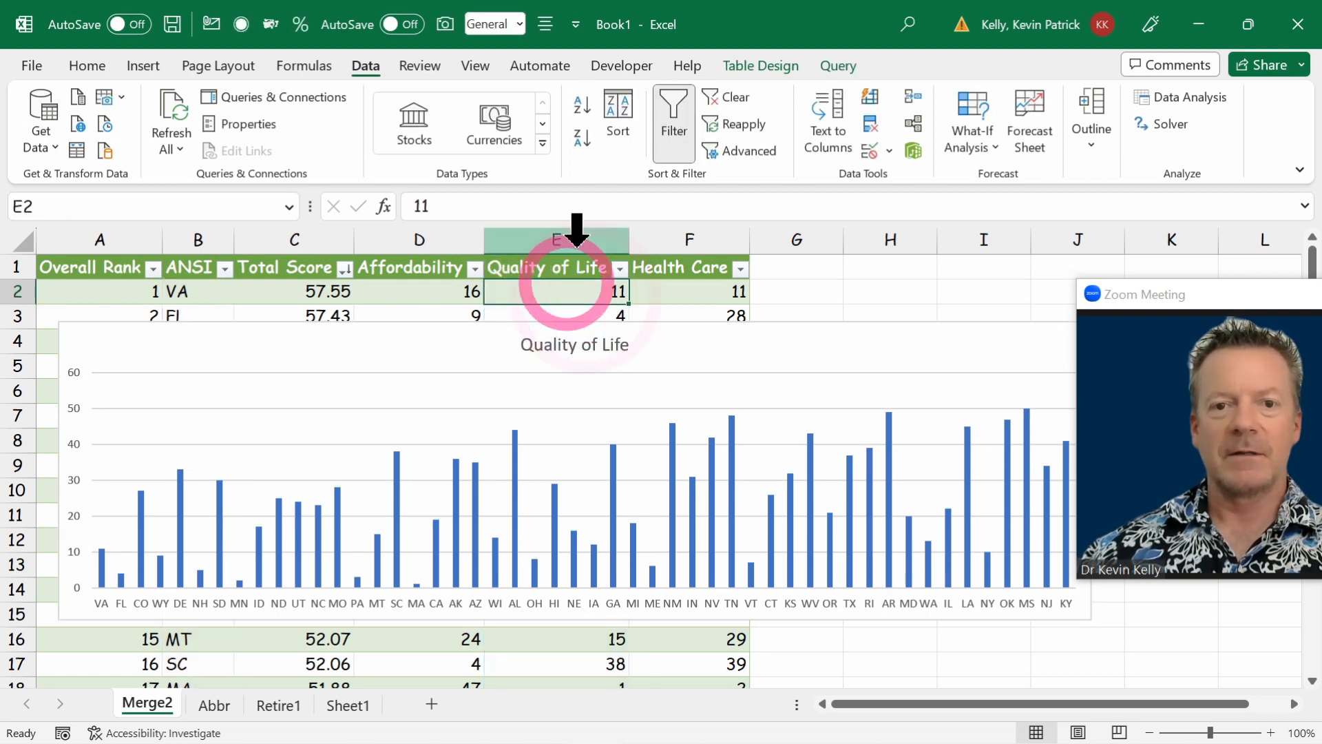
left_click(582, 138)
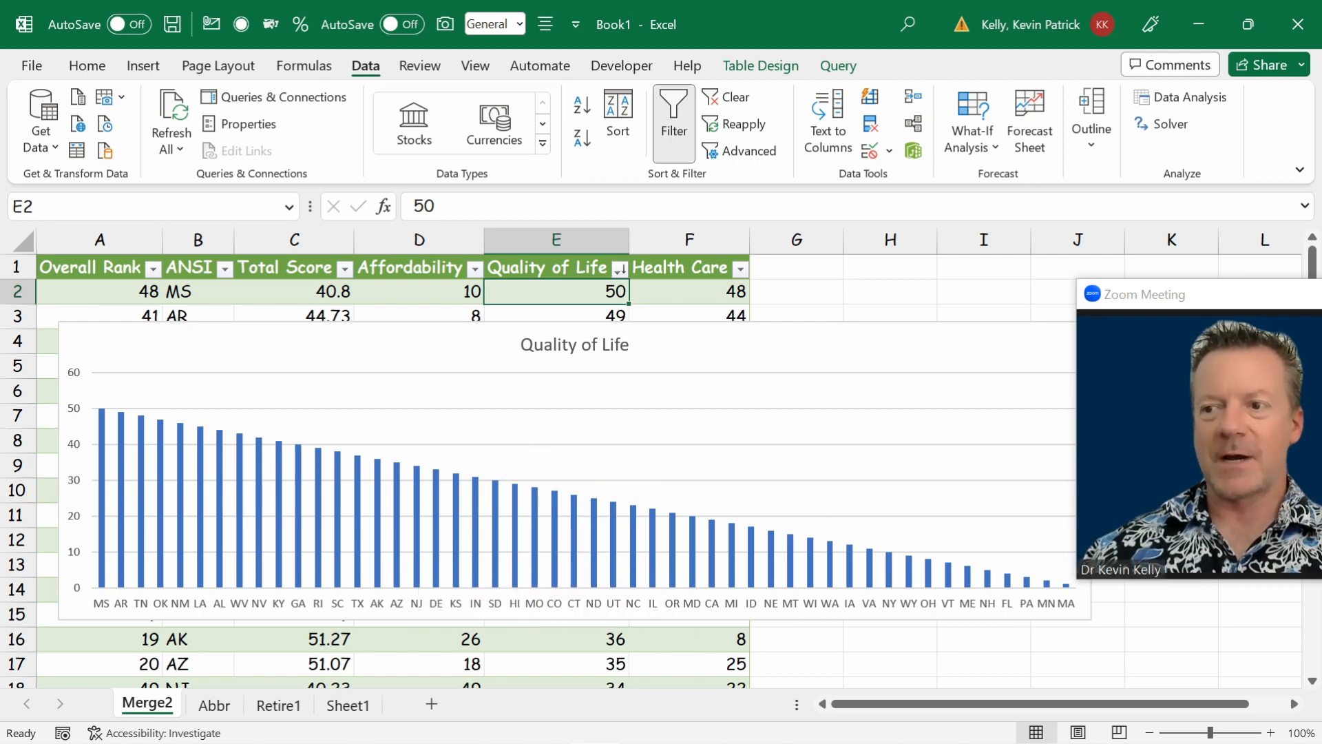
left_click(1169, 446)
left_click_drag(61, 387, 40, 615)
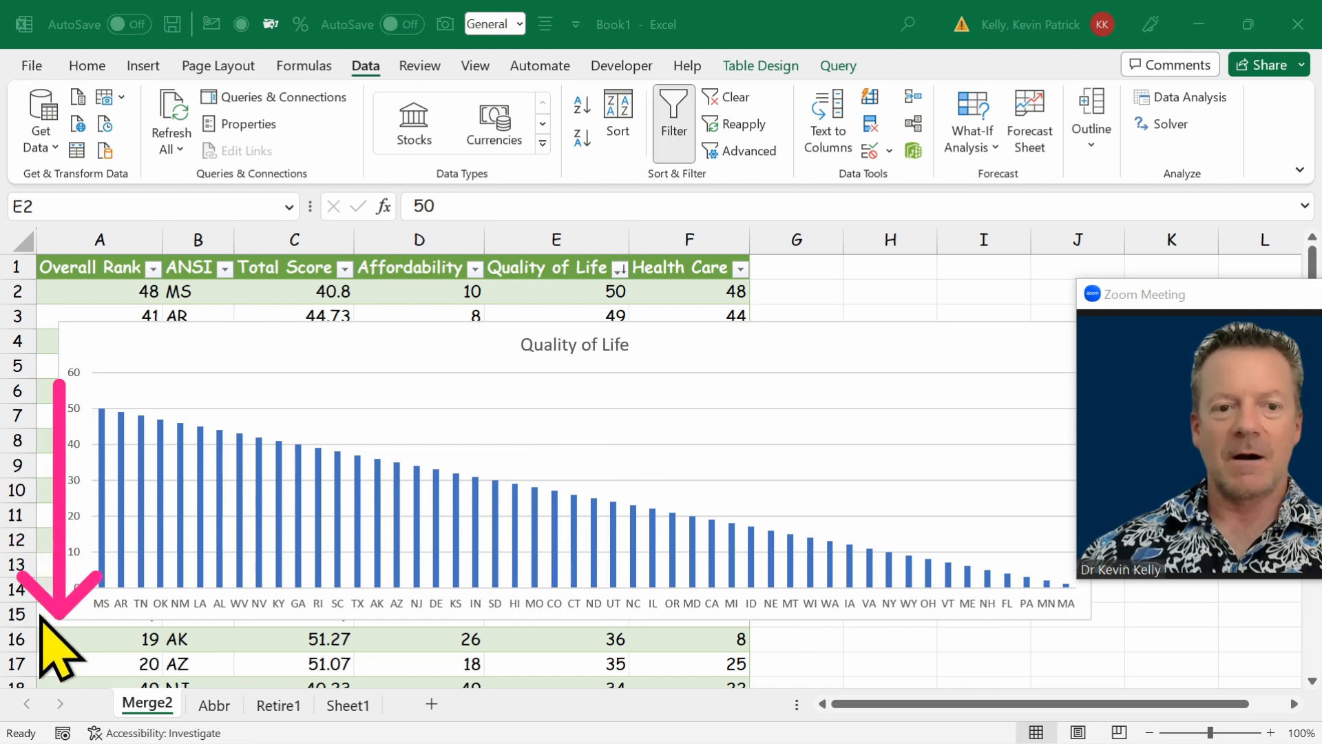
left_click_drag(100, 363, 1003, 363)
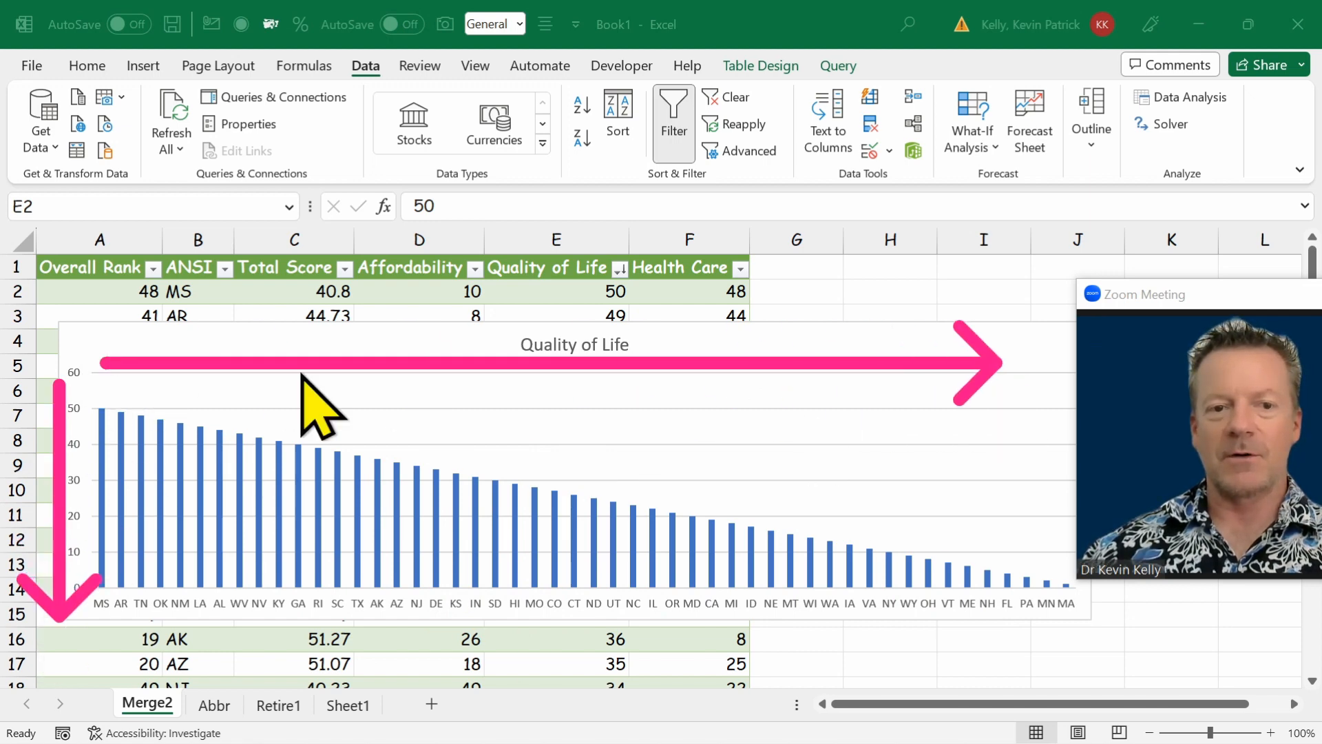
left_click_drag(143, 377, 956, 546)
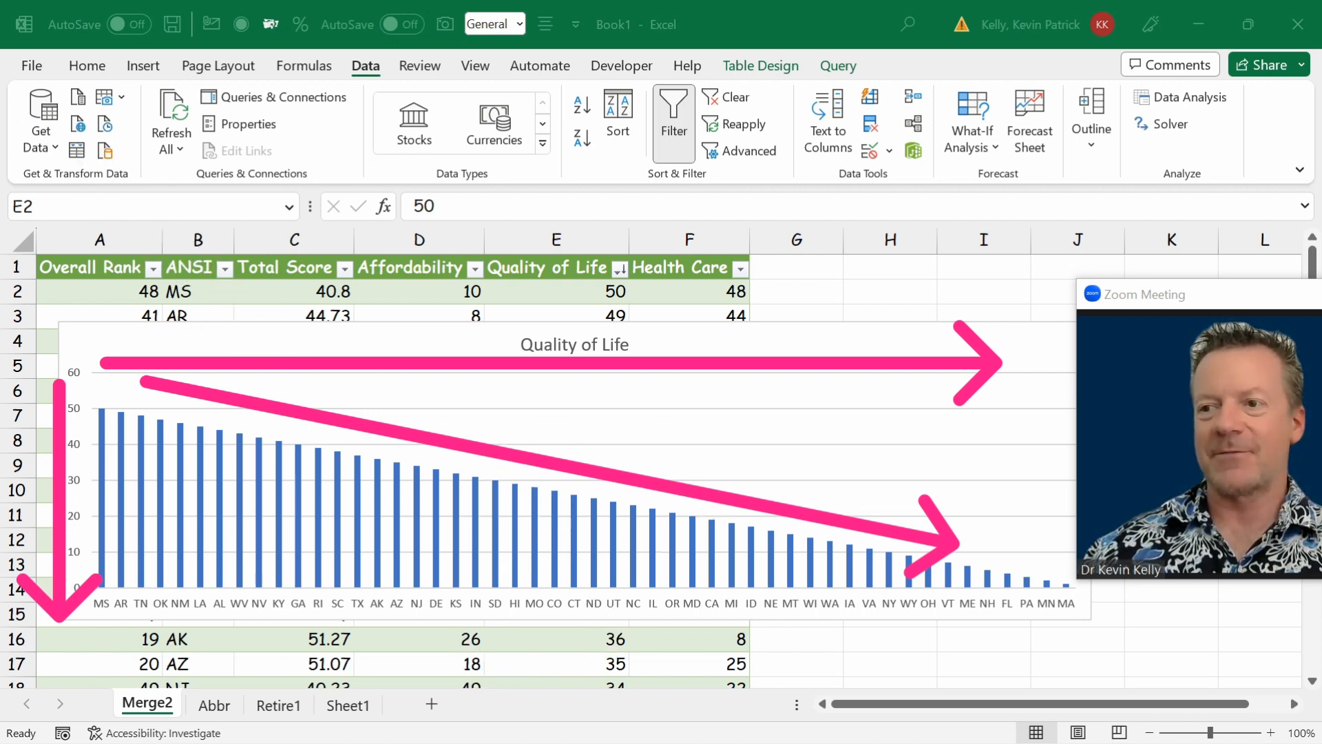
key("Escape")
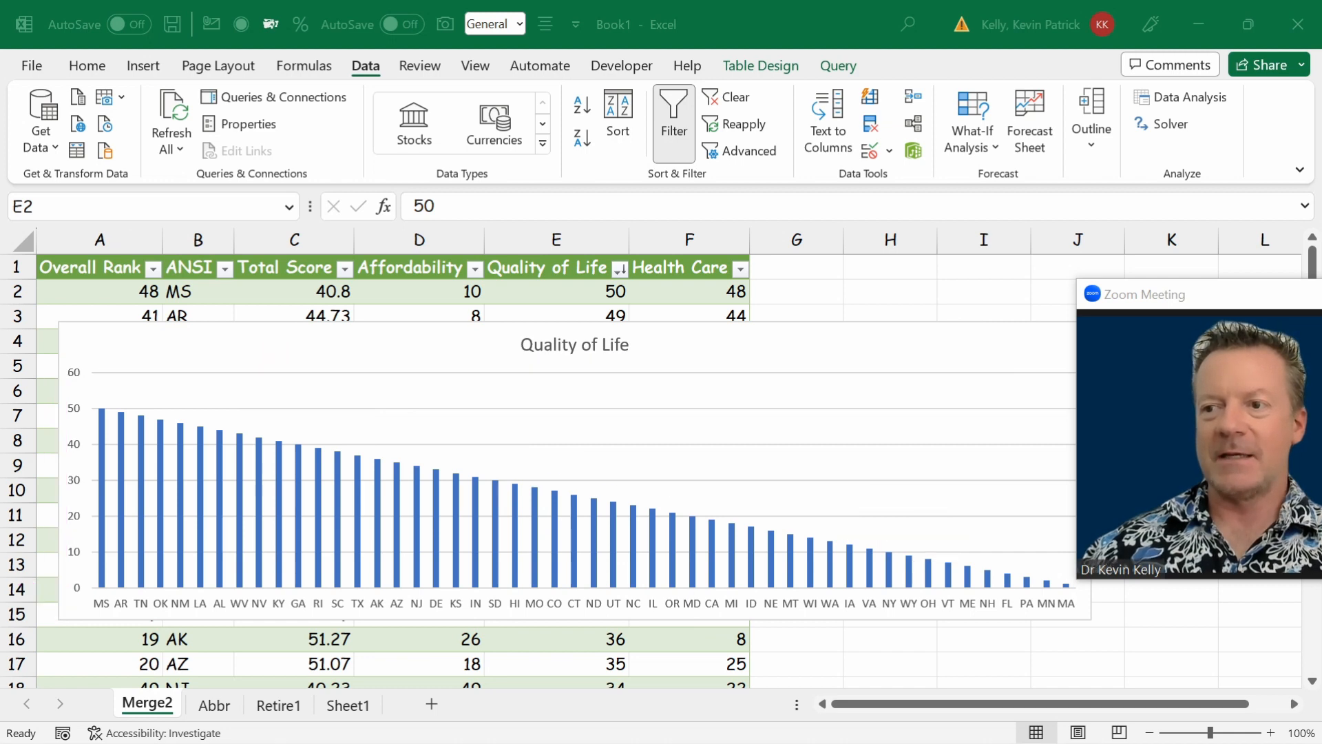
left_click(37, 139)
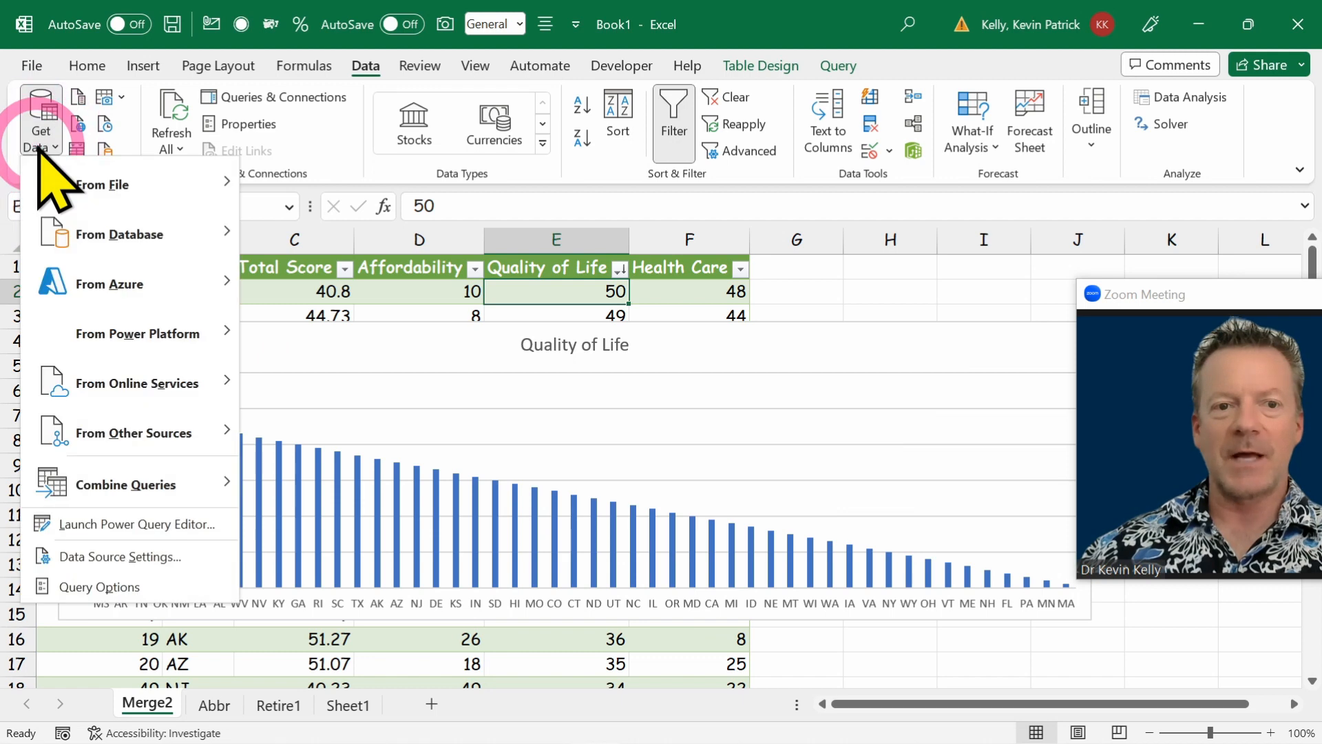
mouse_move(154, 192)
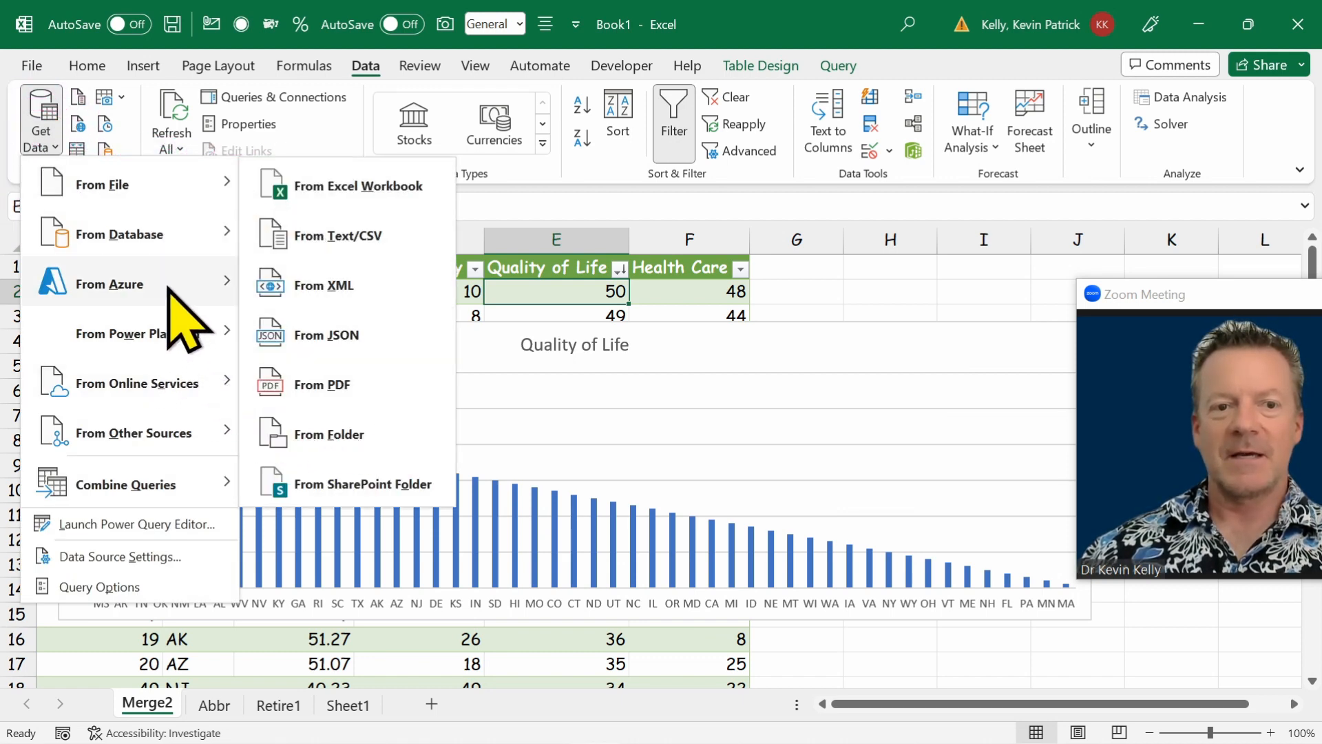
mouse_move(169, 438)
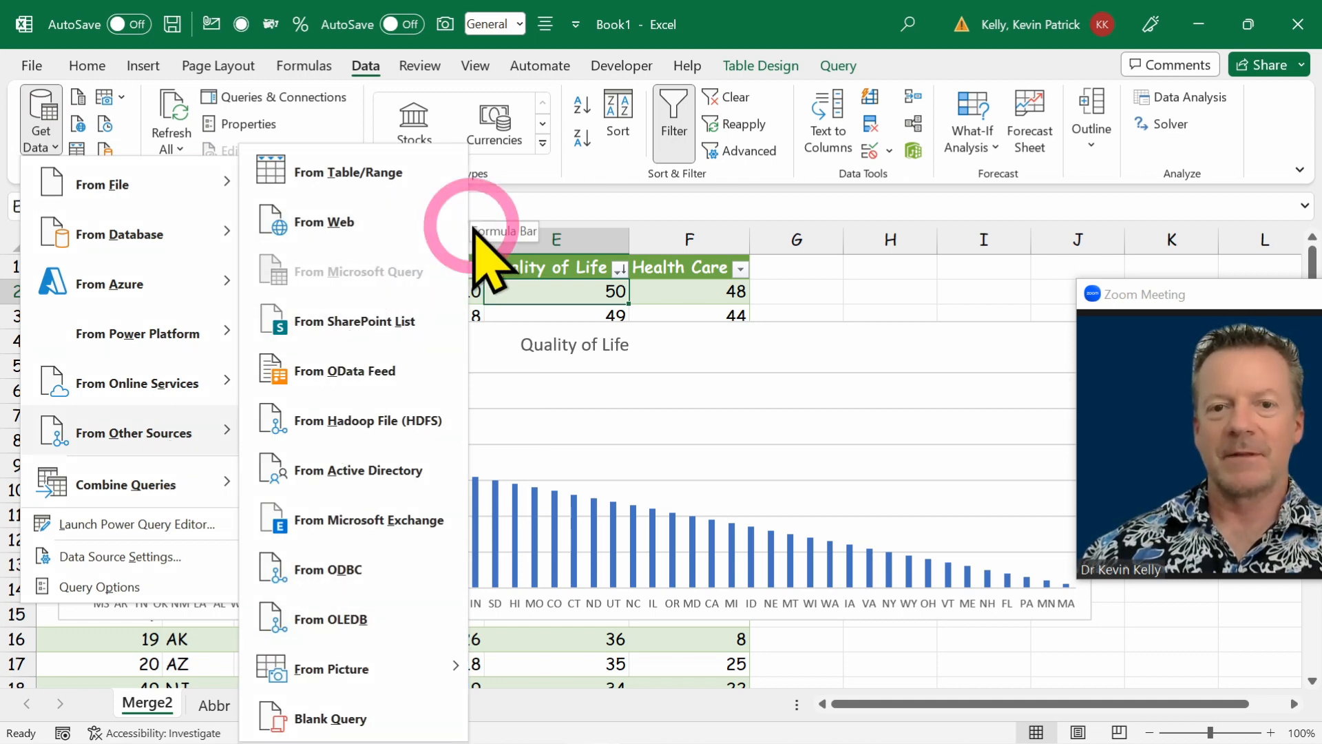
left_click(839, 291)
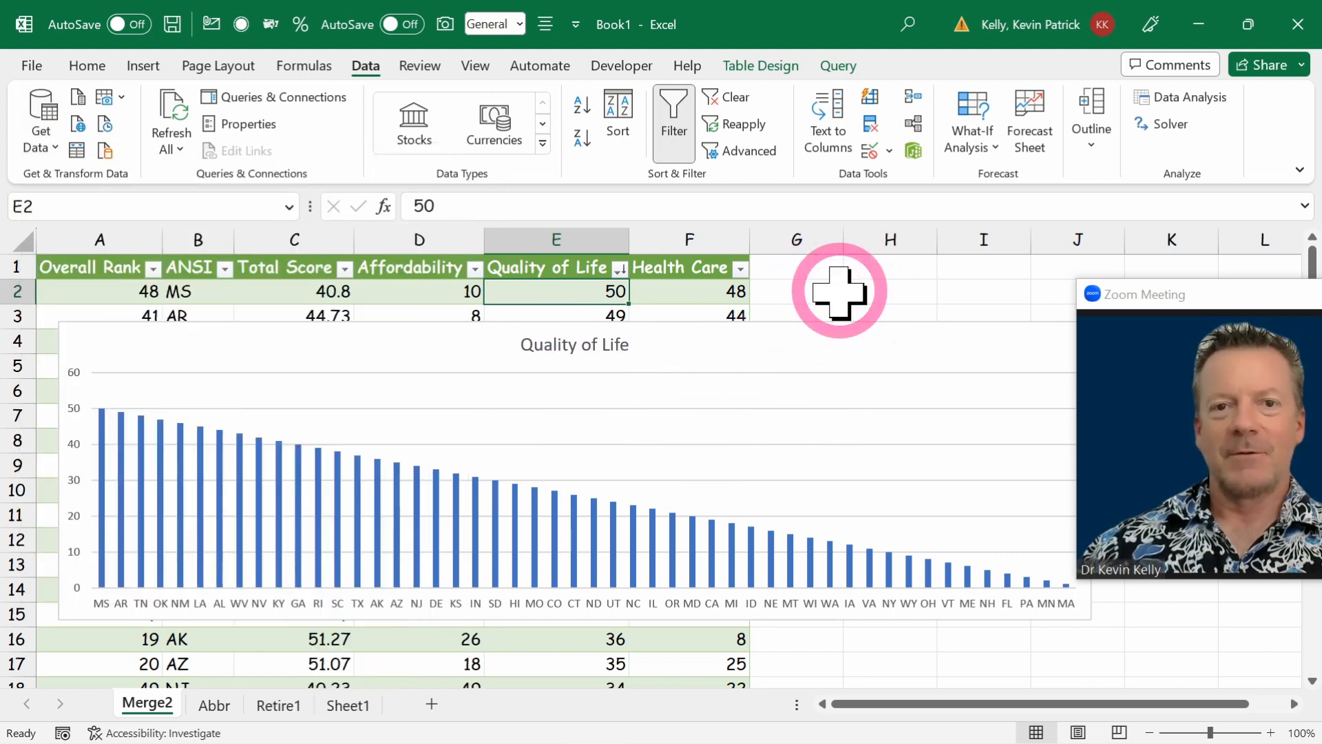